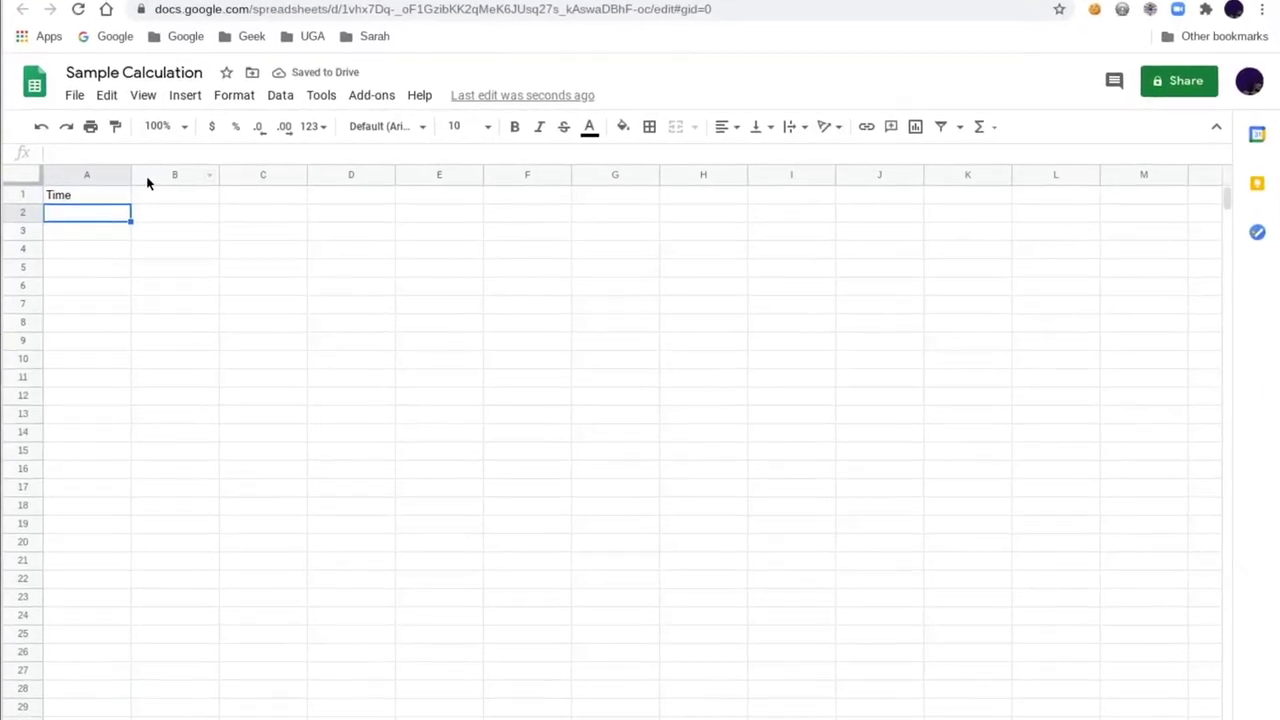
- Enter 6, 8, 10 and 12 in cells A2 to A5 under the Time heading
text(6)
key(Return)
text(8)
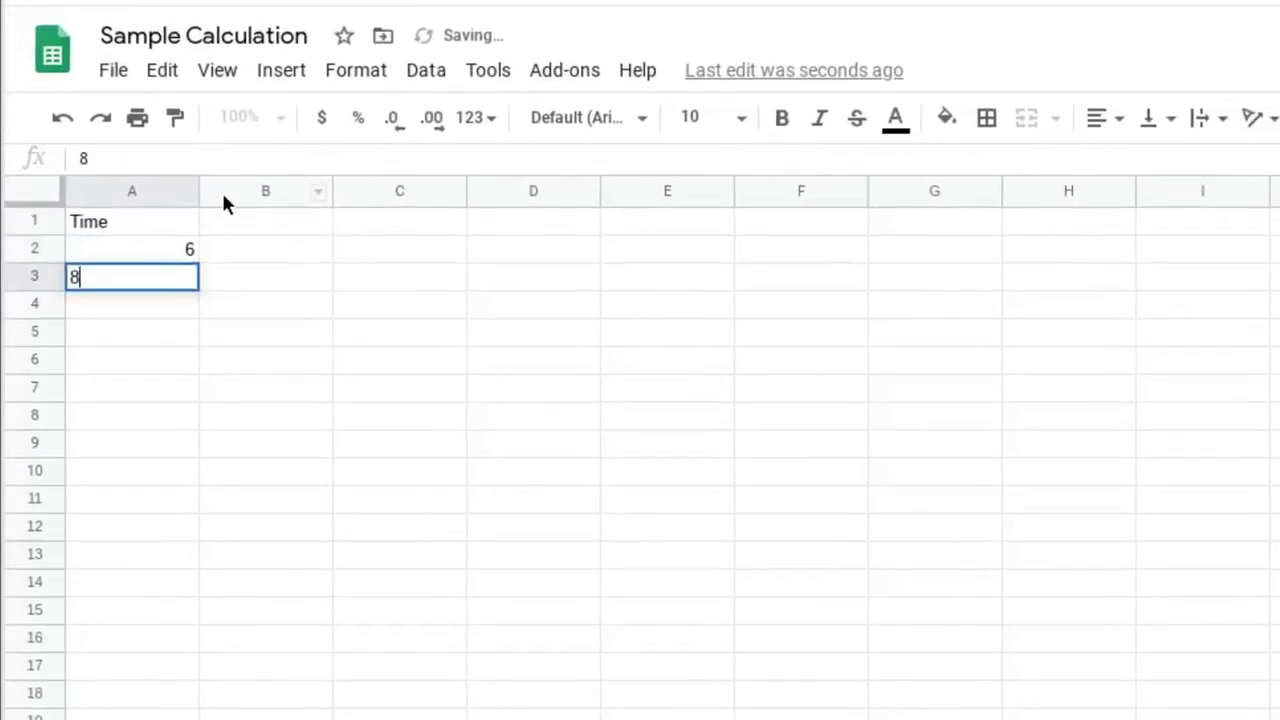
key(Return)
text(10)
key(Return)
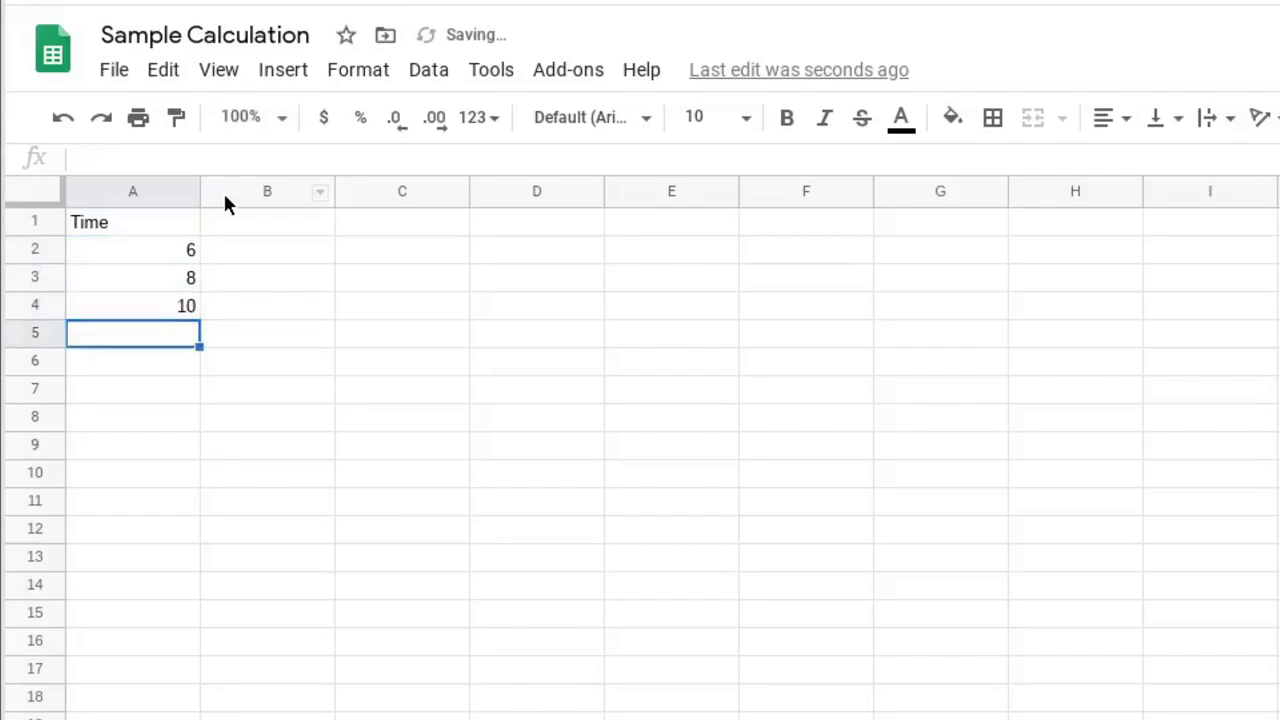
text(12)
key(Return)
key(Up)
key(Up)
key(Up)
key(Up)
key(Down)
key(Down)
key(Down)
key(Down)
key(Up)
key(Up)
key(Up)
key(Up)
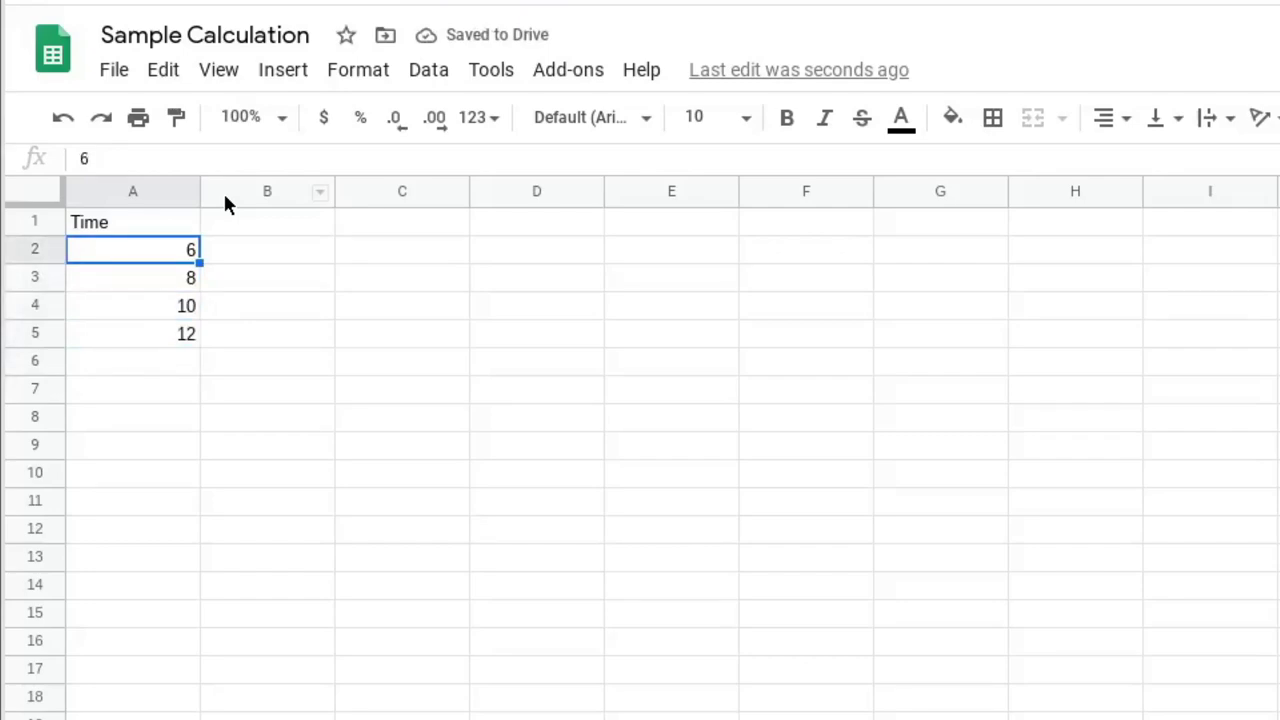
key(Down)
key(Down)
key(Down)
key(Up)
key(Up)
key(Up)
key(Down)
key(Up)
key(Up)
key(Down)
key(Up)
key(Down)
- Add the column headings Angle in B1 and Intensity in C1
key(Up)
key(Right)
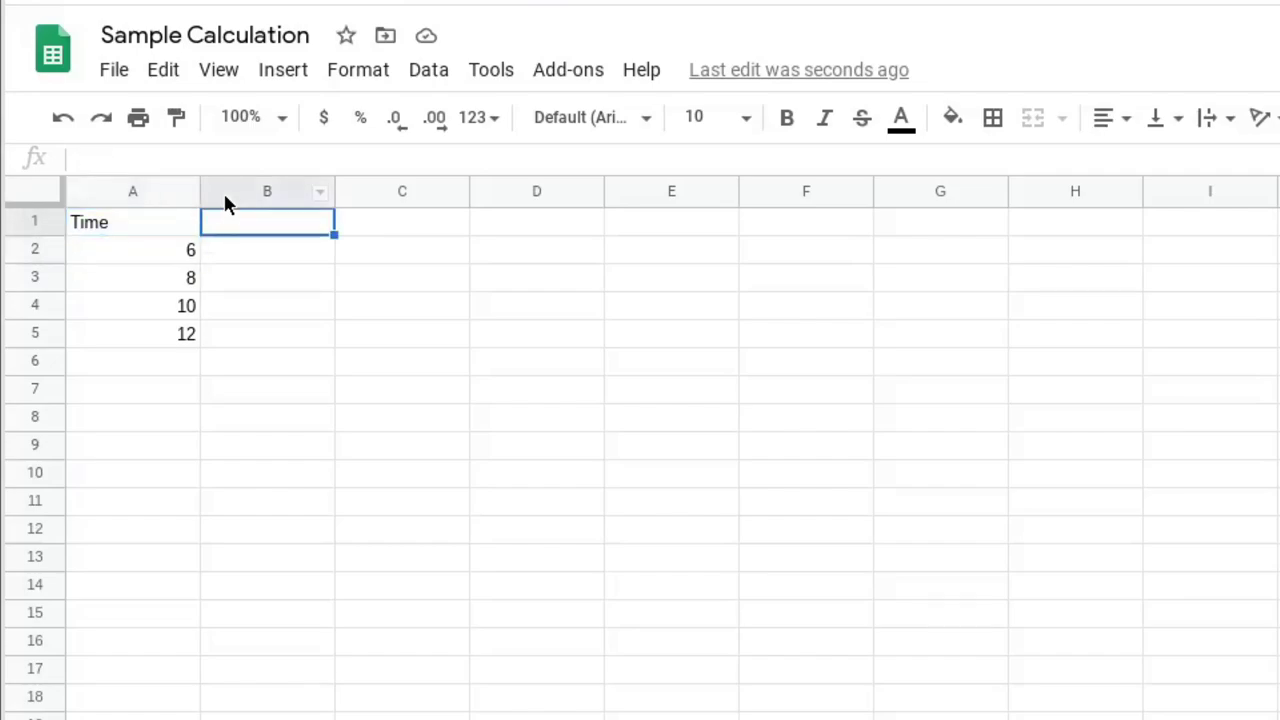
text(Angle)
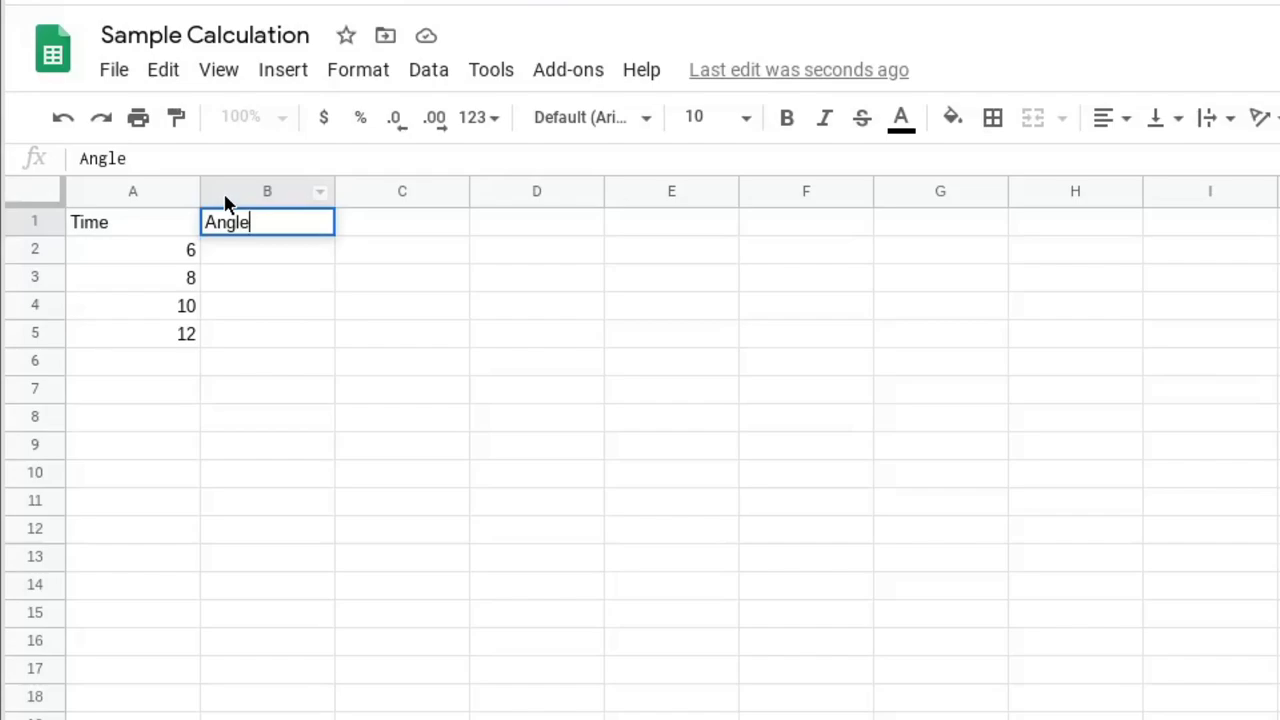
key(Return)
key(Up)
key(Right)
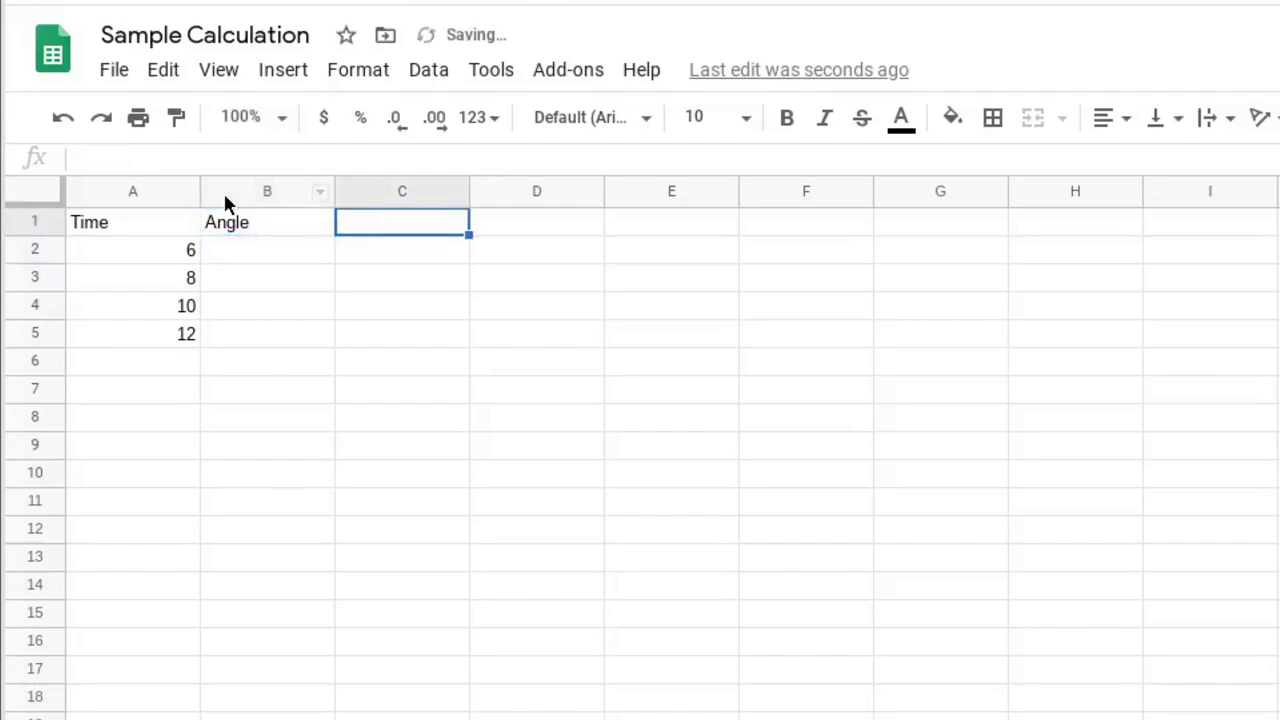
text(Intensity)
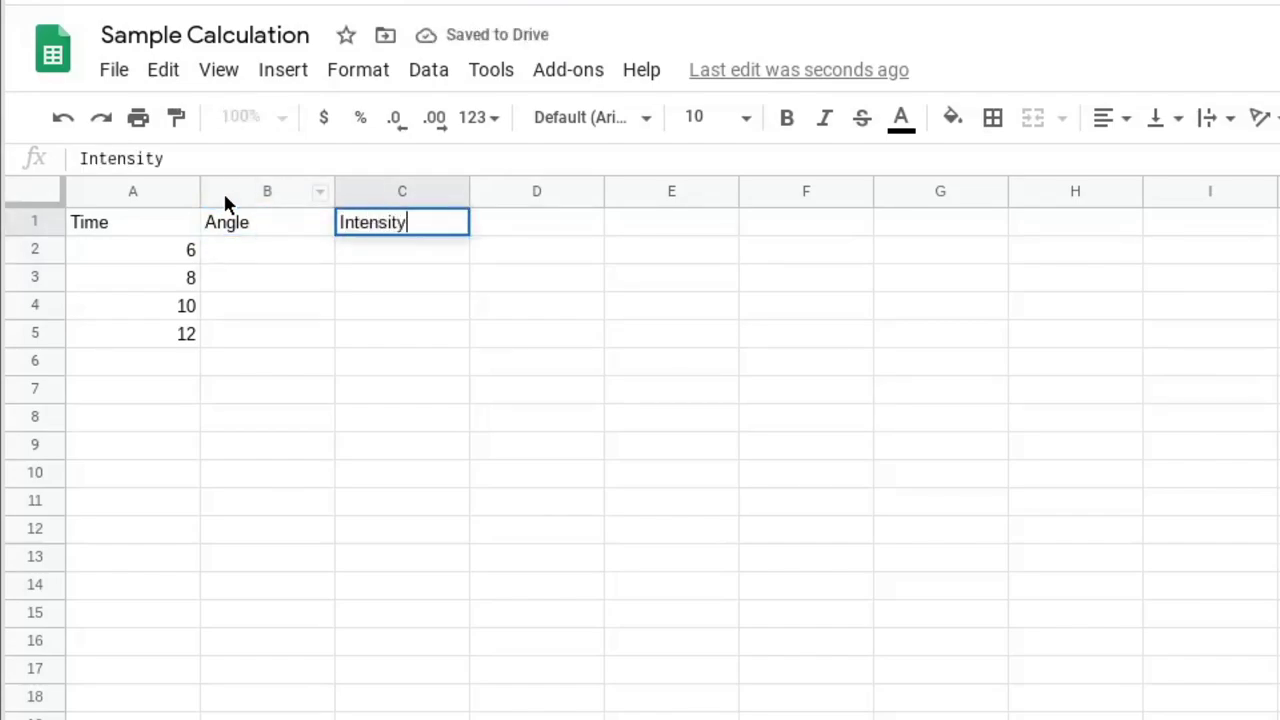
key(Return)
key(Up)
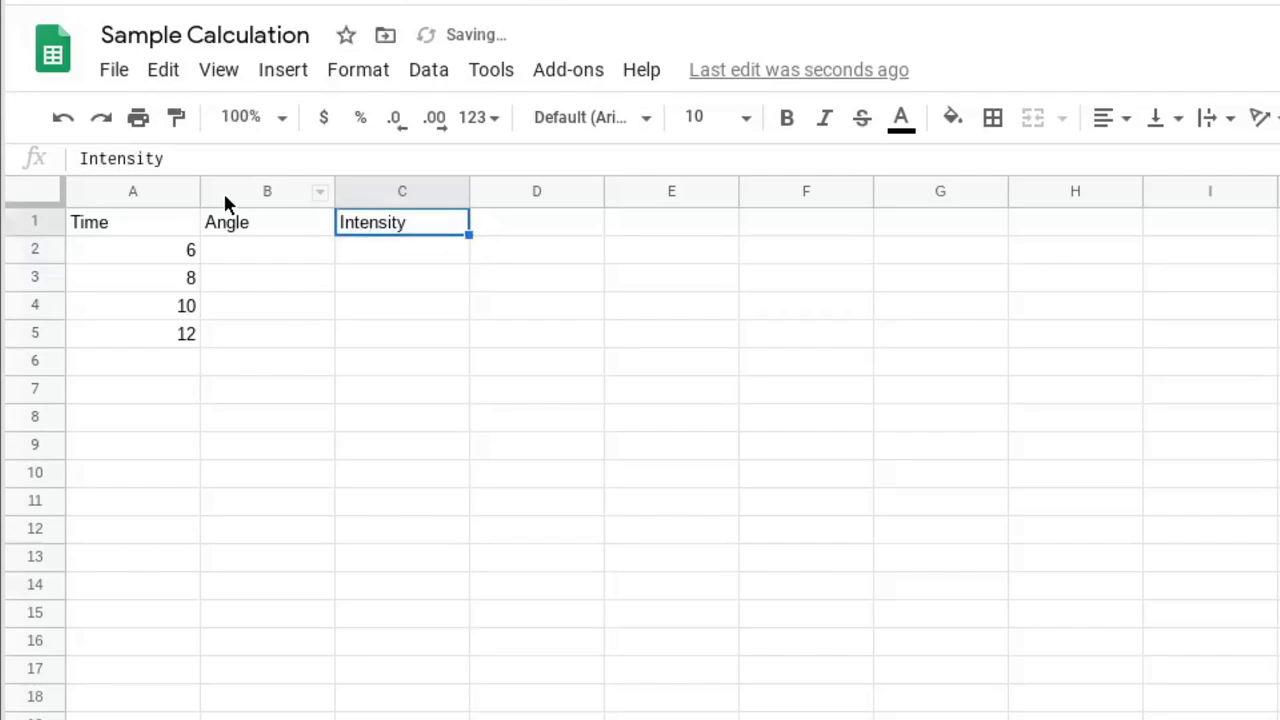
key(Down)
key(Down)
key(Down)
key(Down)
key(Down)
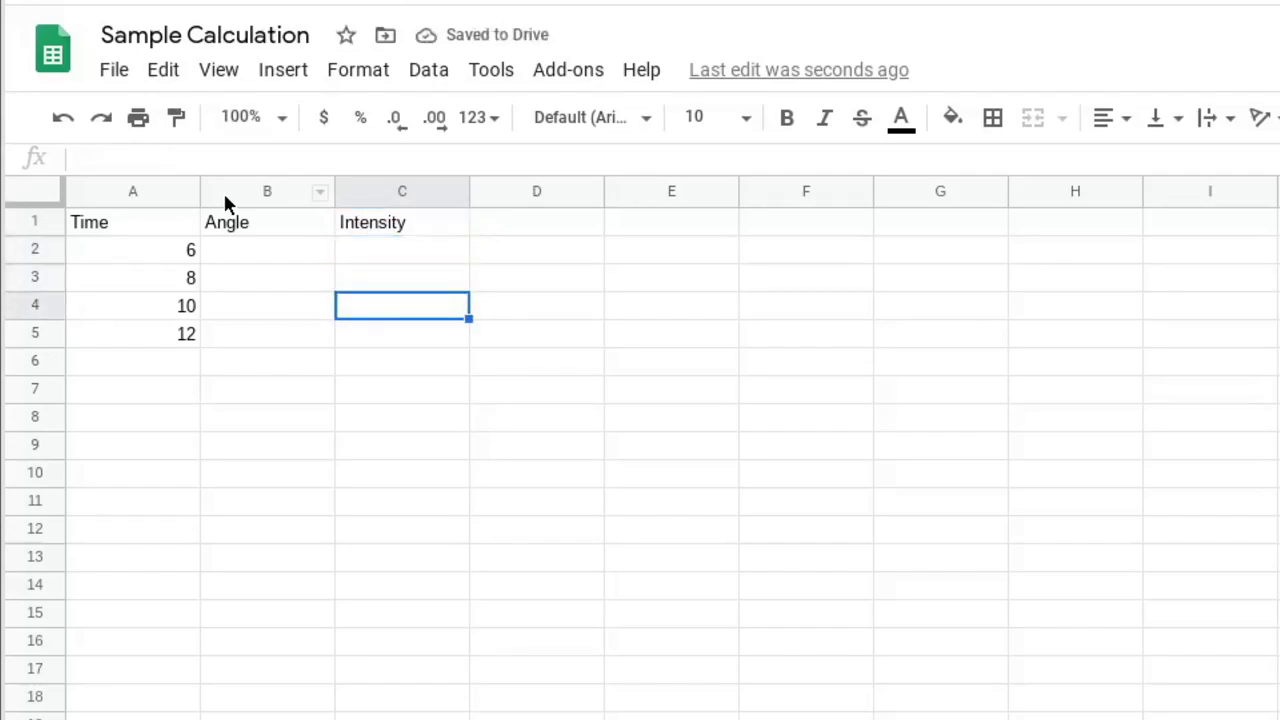
key(Up)
key(Up)
key(Up)
key(Up)
key(Down)
key(Down)
key(Down)
key(Down)
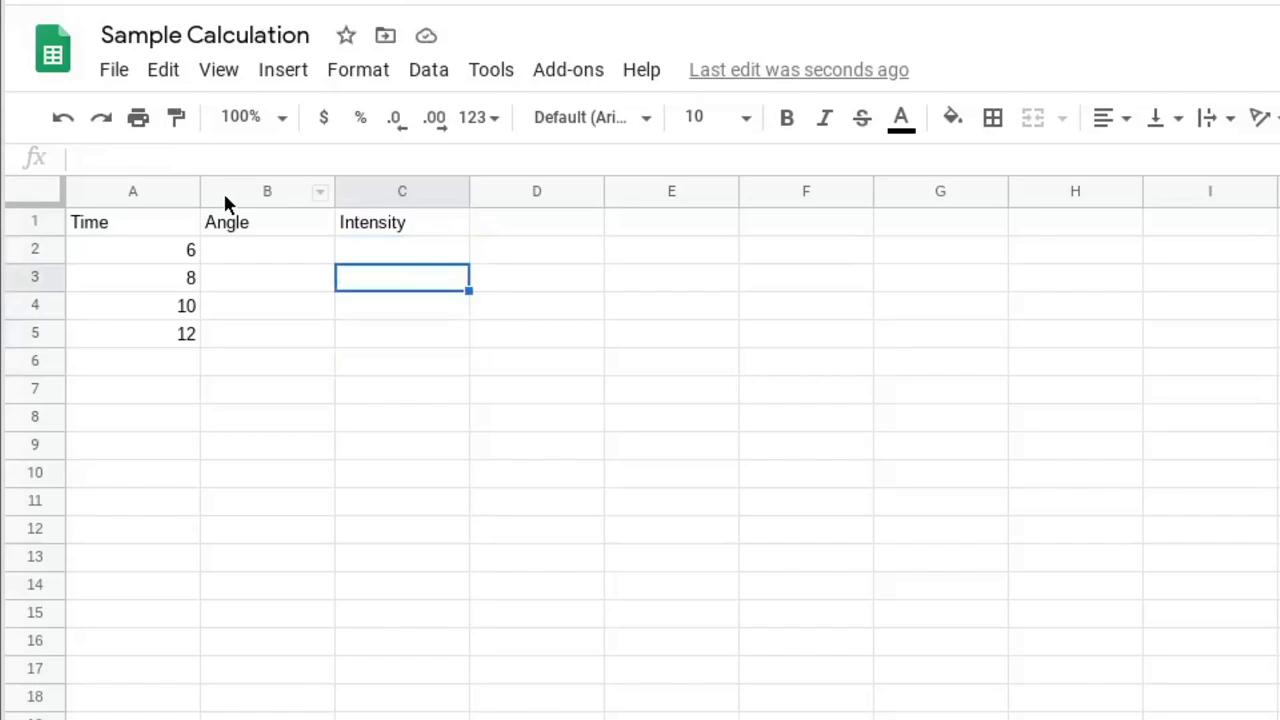
key(Up)
key(Up)
key(Up)
key(Up)
- Add the column heading Time Span in D1, beside Intensity
key(Up)
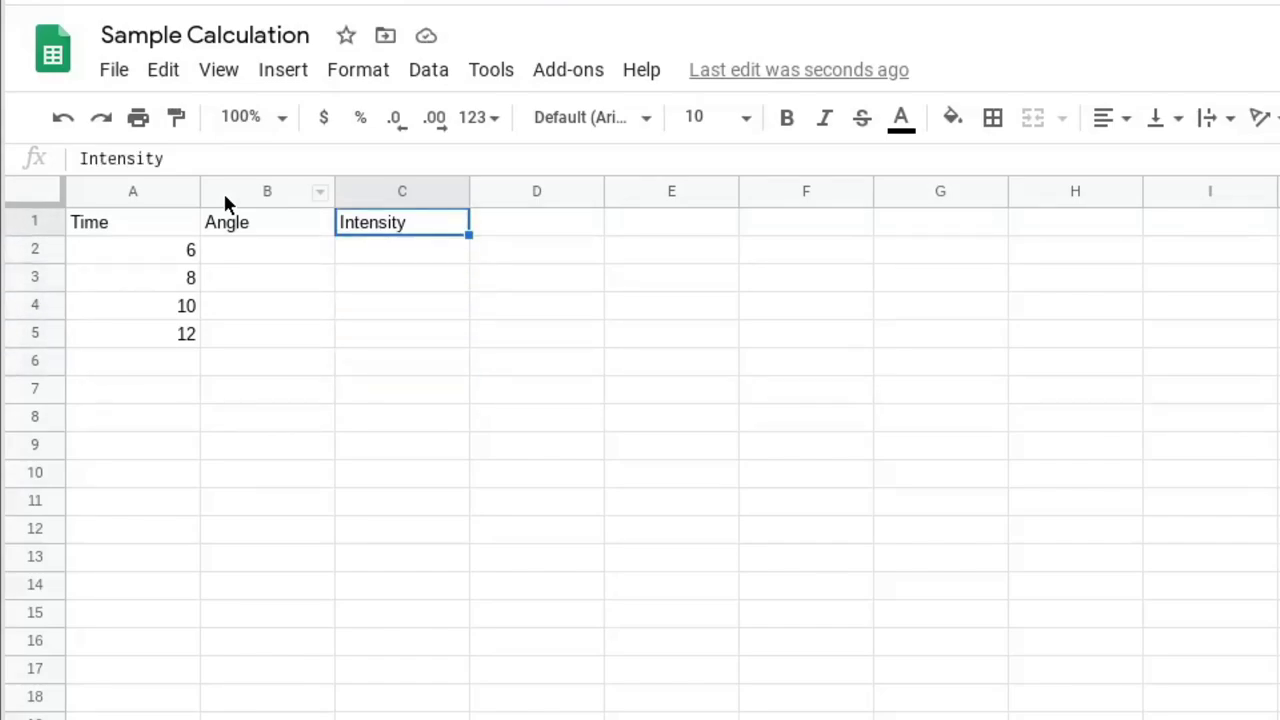
key(Right)
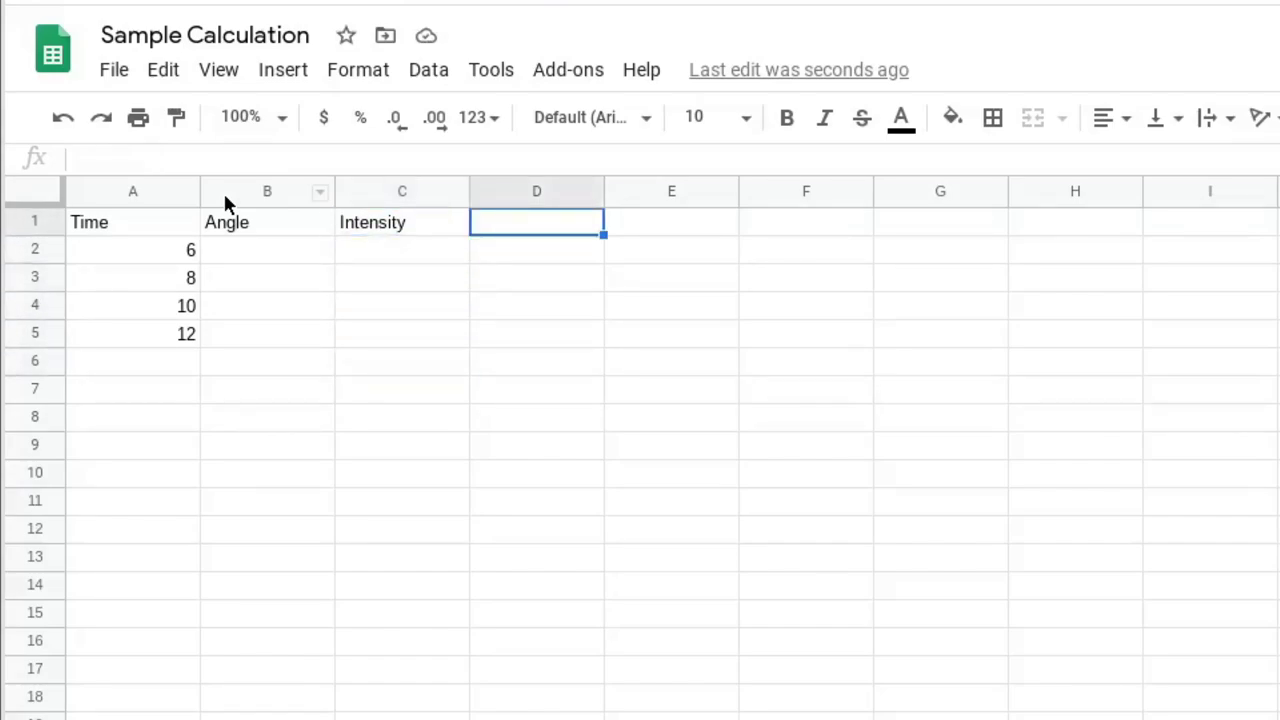
text(Time Span)
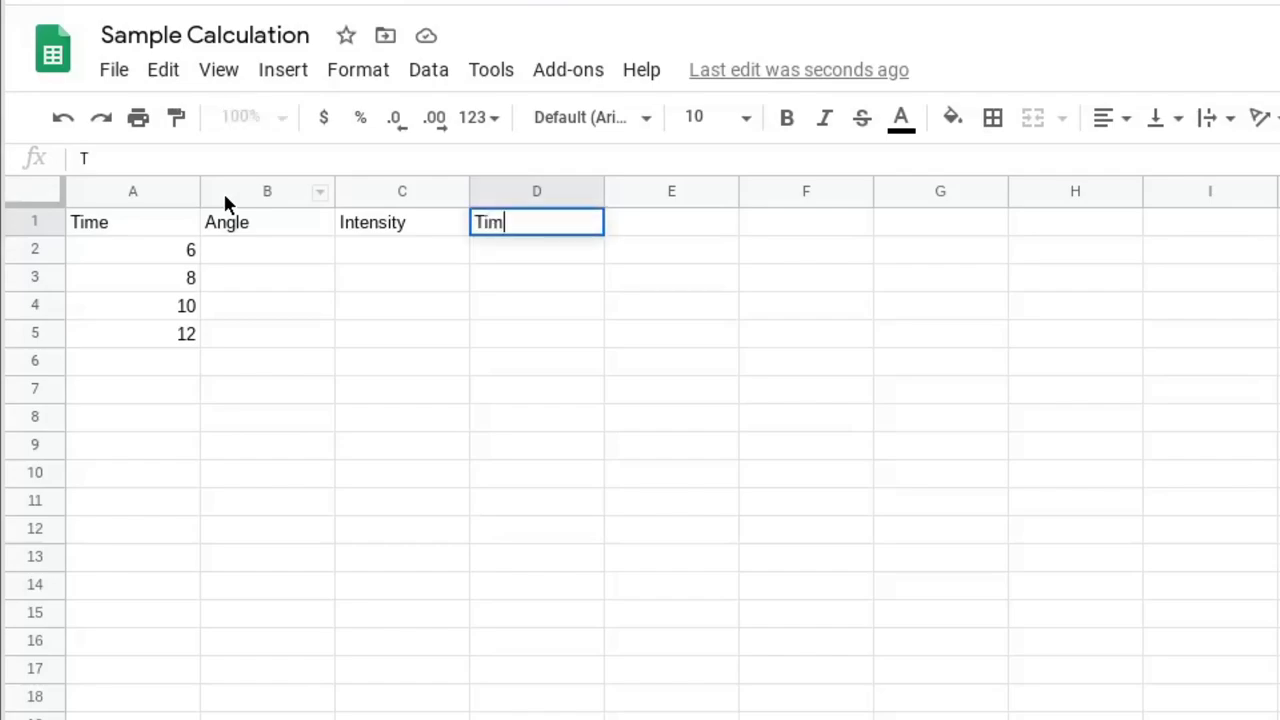
key(Return)
key(Up)
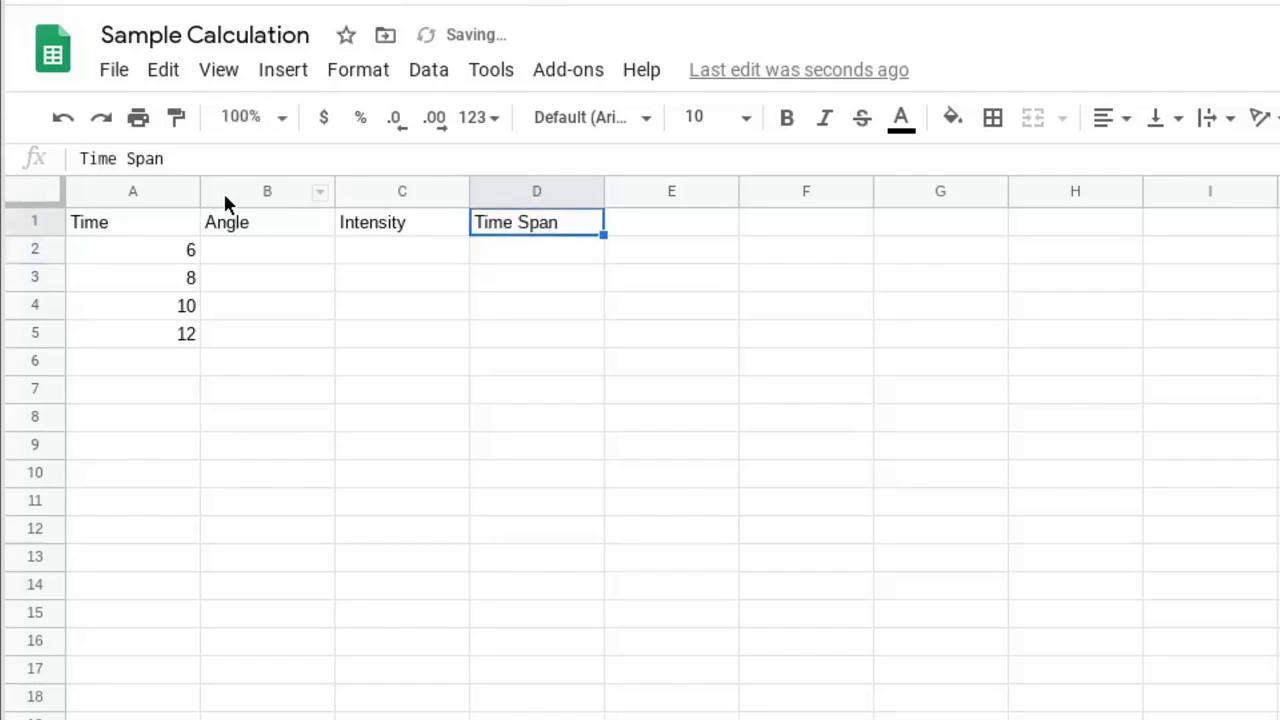
key(Down)
key(Down)
key(Down)
key(Down)
key(Down)
key(Up)
key(Up)
key(Up)
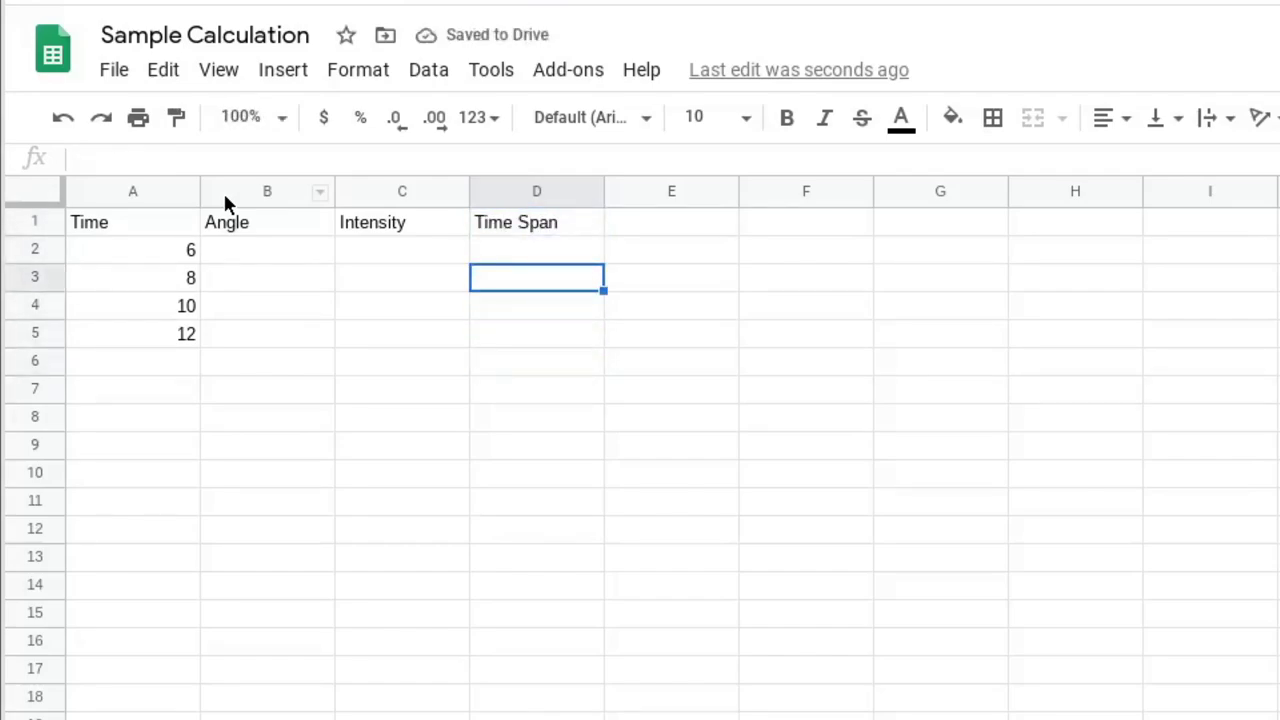
key(Up)
key(Up)
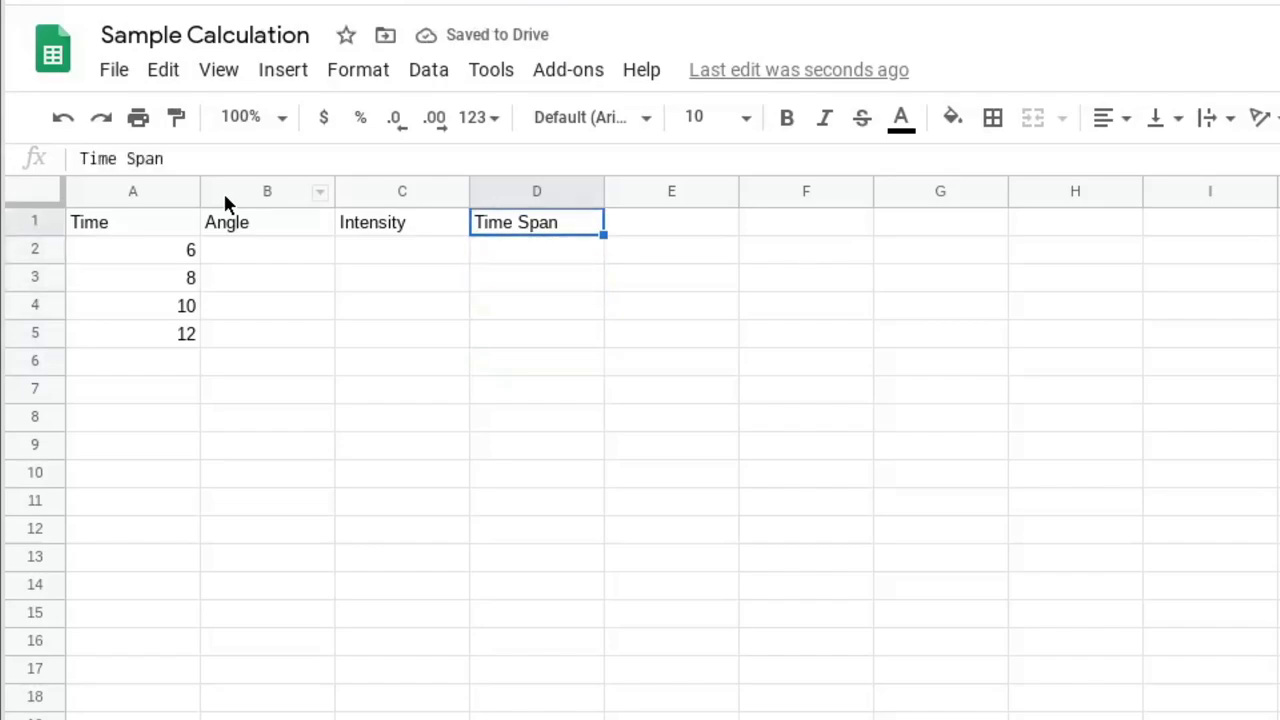
- Enter the column heading Energy in E1
key(Right)
text(Energy)
key(Return)
key(Up)
key(Down)
key(Down)
key(Down)
key(Down)
key(Up)
key(Up)
key(Up)
key(Up)
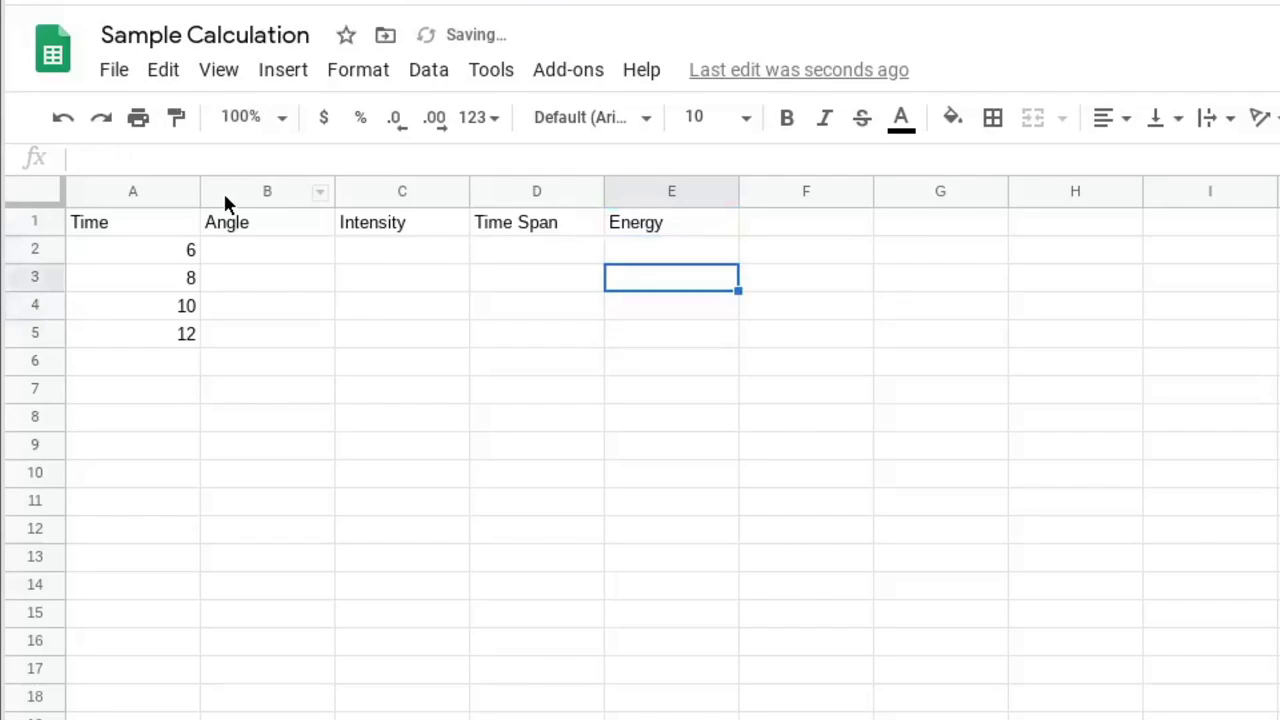
- Replace the heading in E1 with Area and enter 4 beneath it in E2
key(Delete)
text(Area)
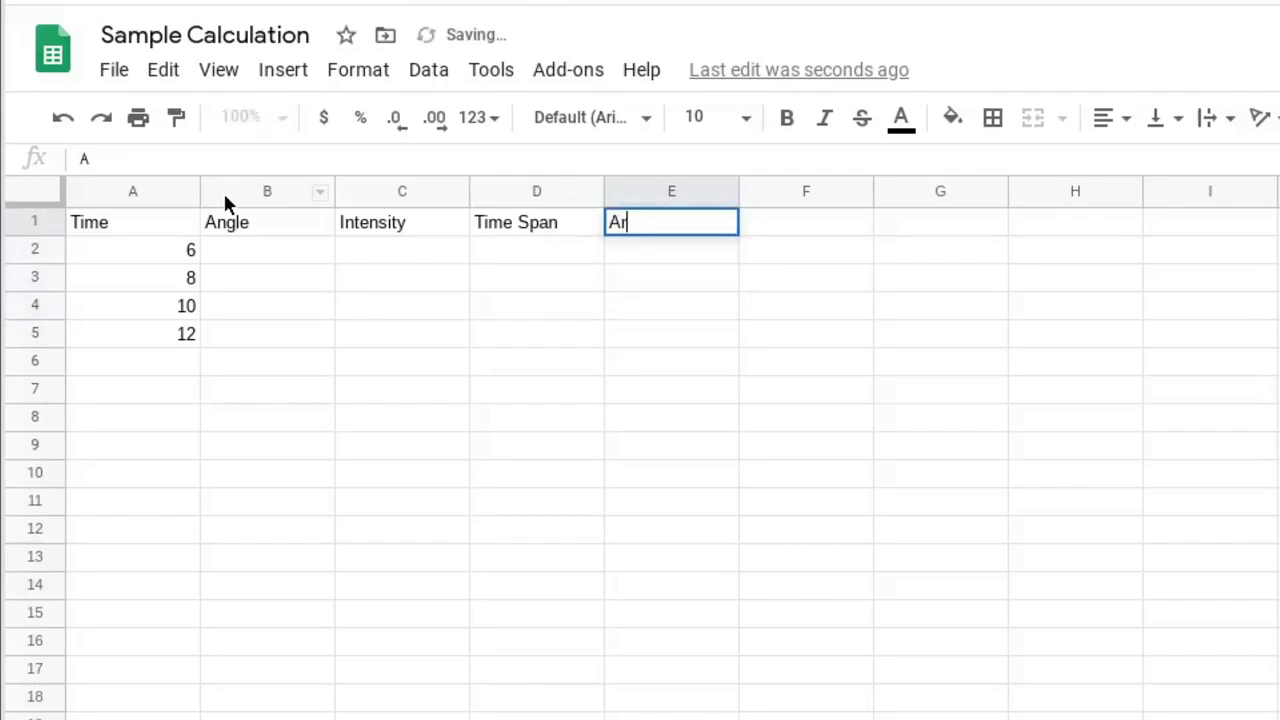
key(Return)
key(Up)
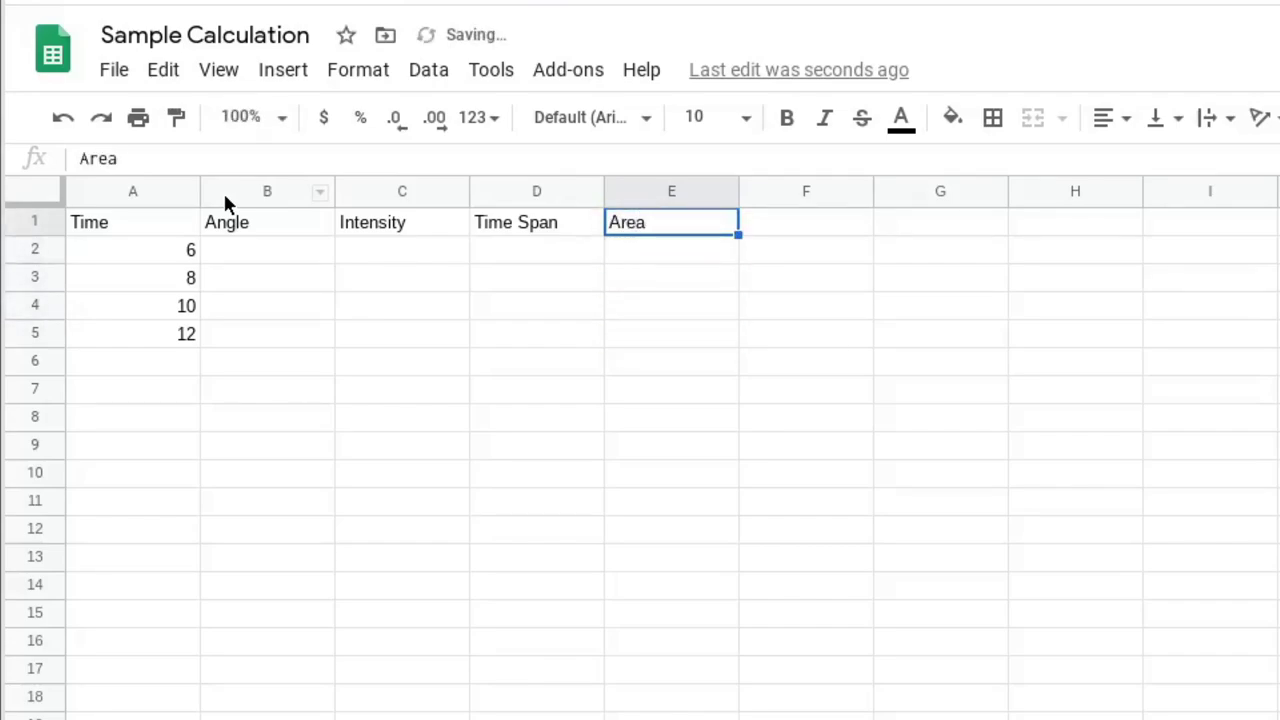
key(Down)
text(4)
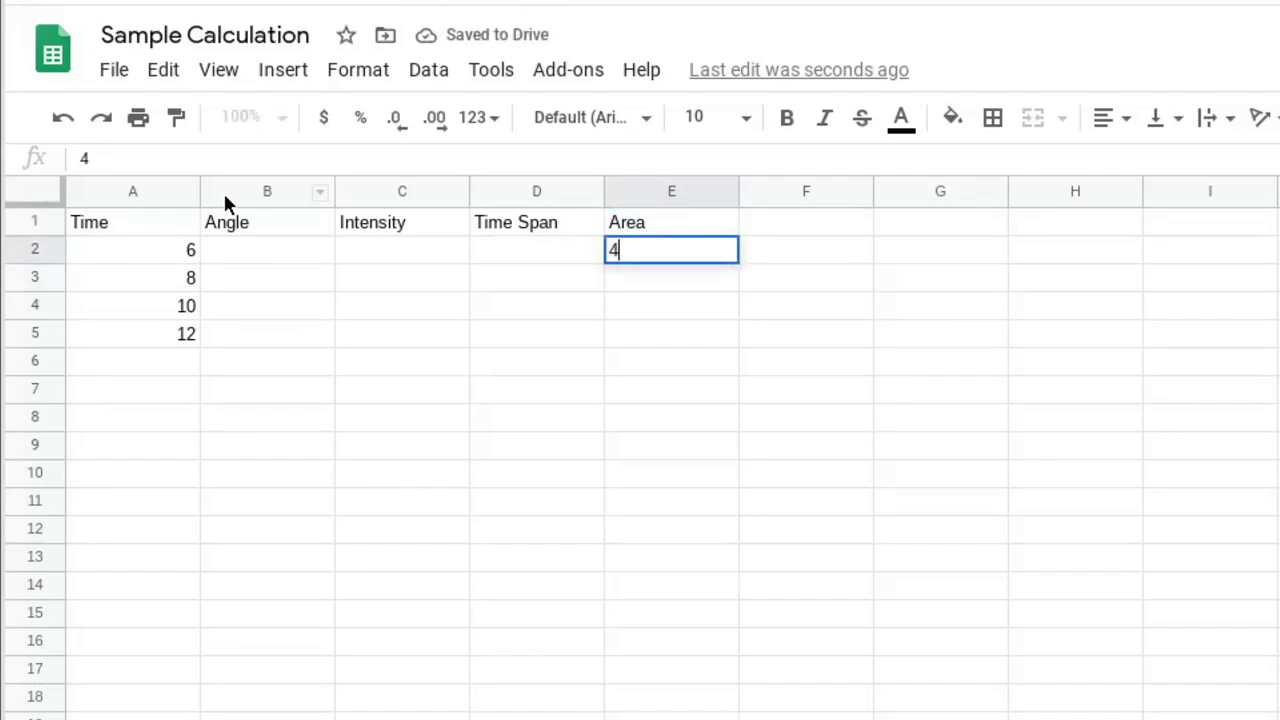
key(Return)
- Add the column heading Energy in F1, beside Area
key(Up)
key(Up)
key(Right)
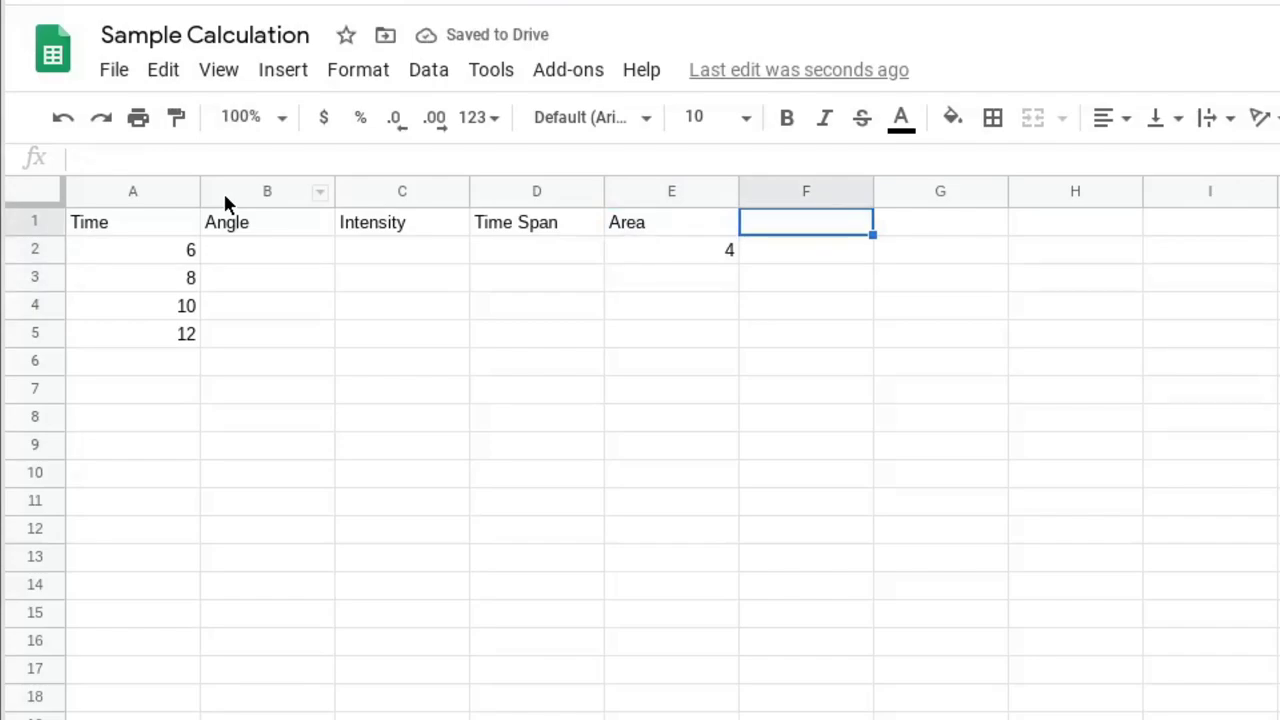
text(Energy)
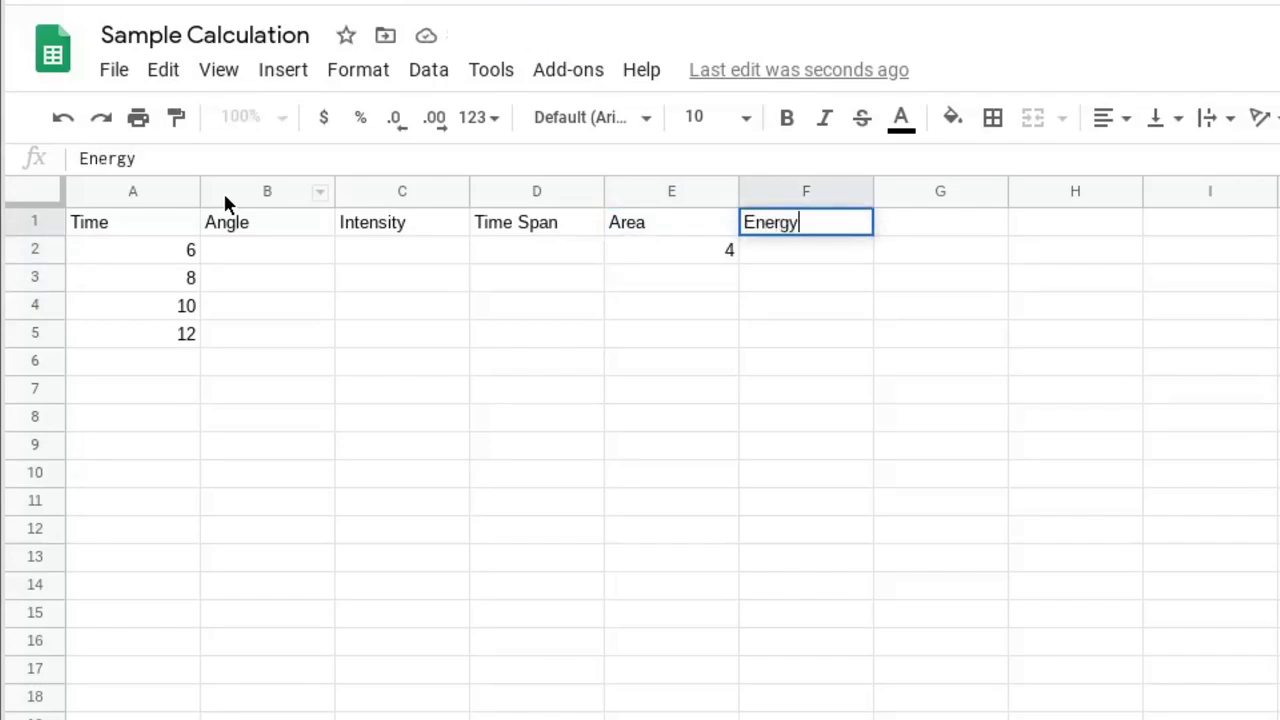
key(Return)
- Clear the time values in A3 to A5, leaving only the first time in A2
key(Left)
key(Left)
key(Left)
key(Left)
key(Left)
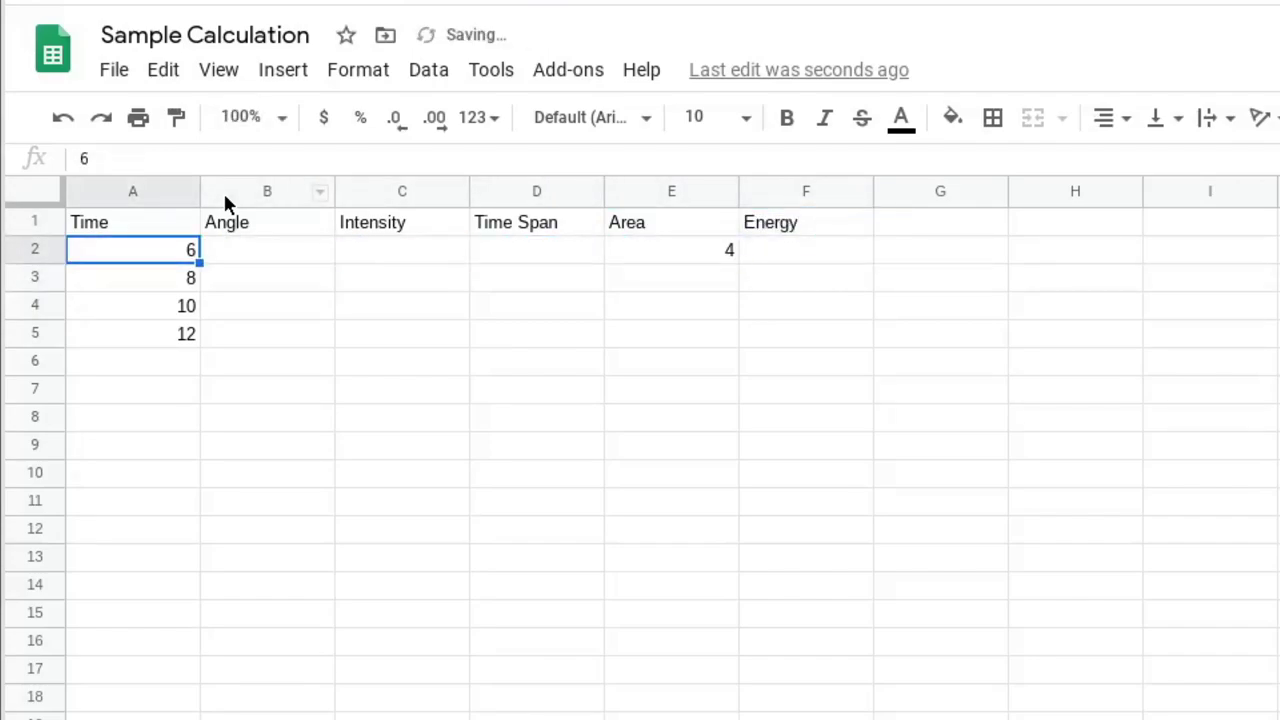
key(Down)
key(shift+Down)
key(shift+Down)
key(shift+Down)
key(Delete)
key(Up)
key(Up)
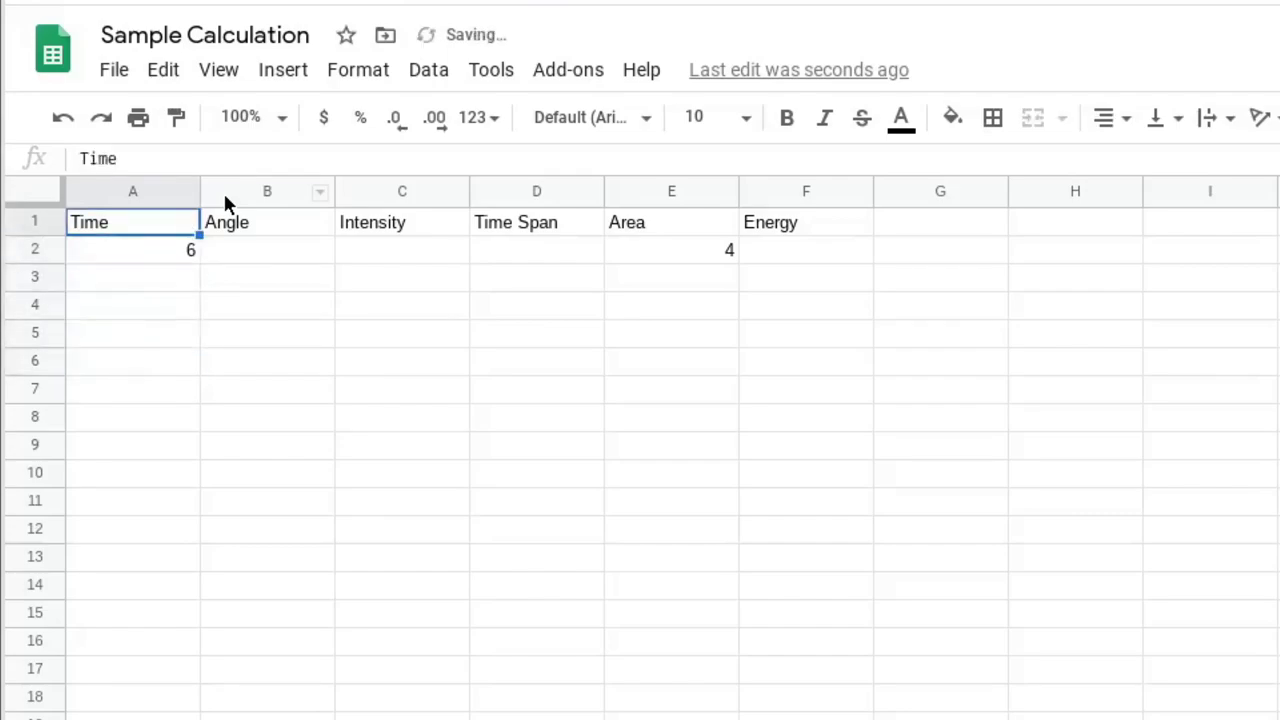
key(Down)
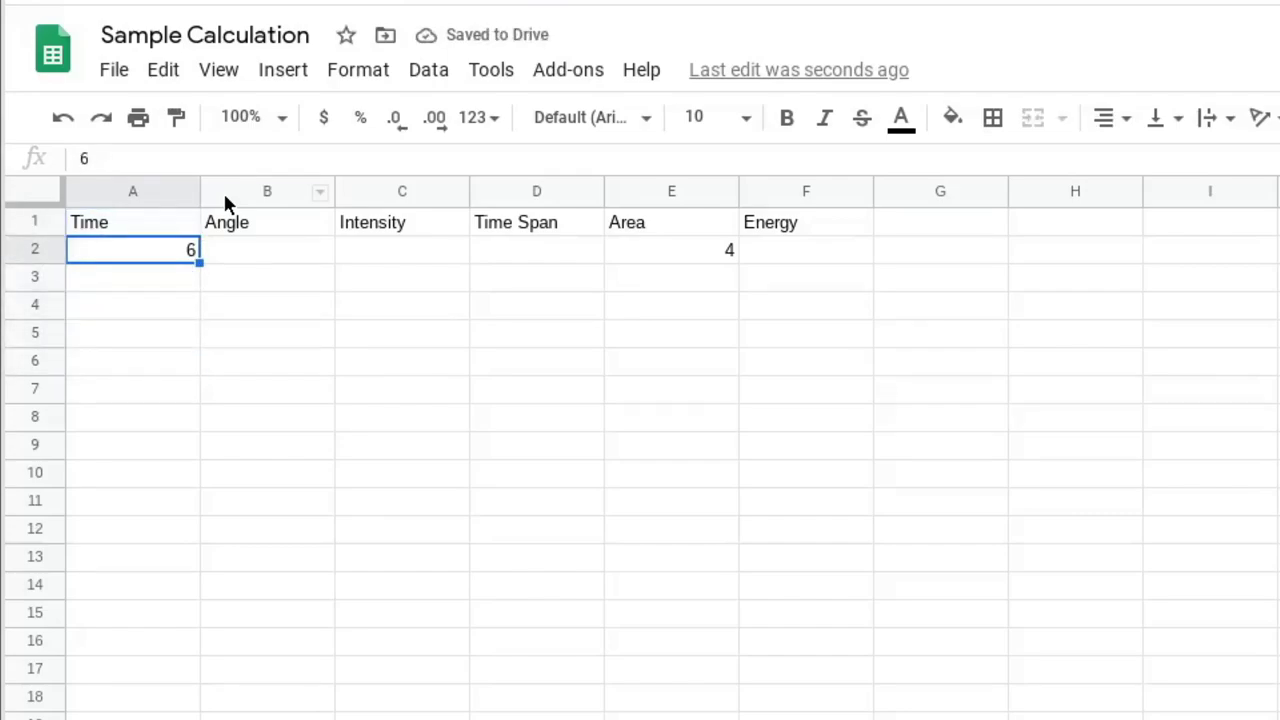
key(Down)
text(=)
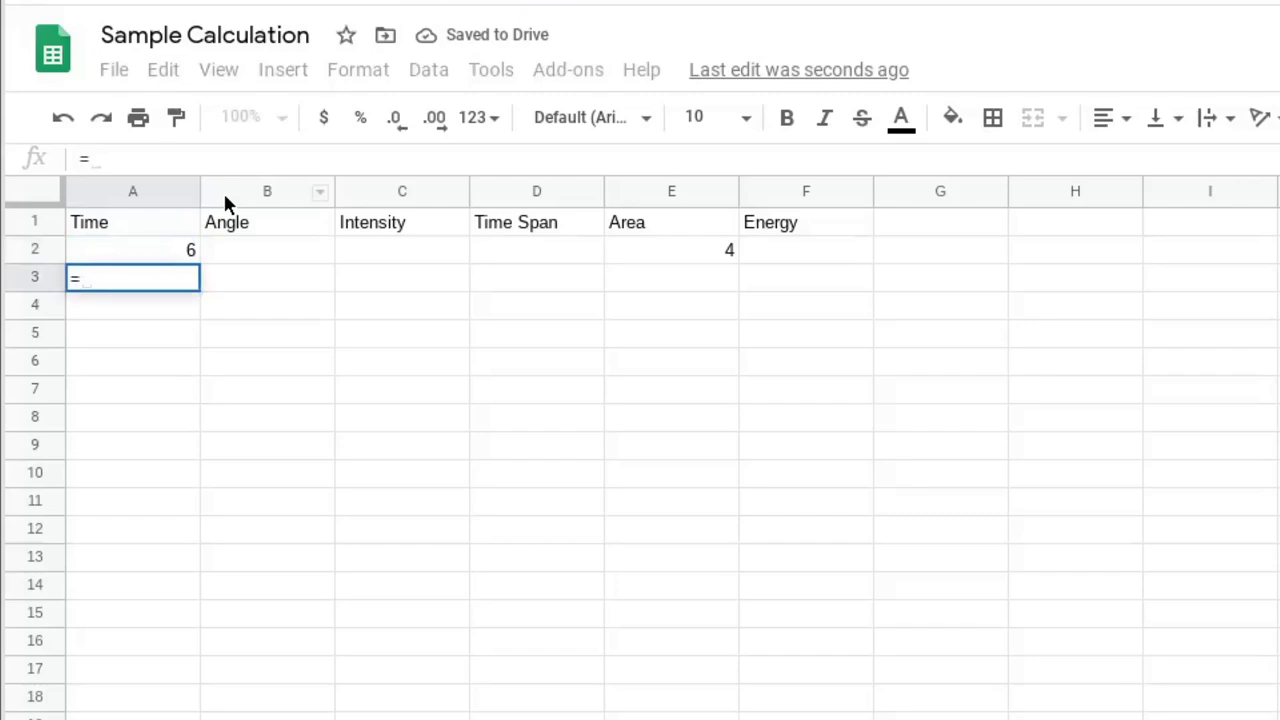
key(Up)
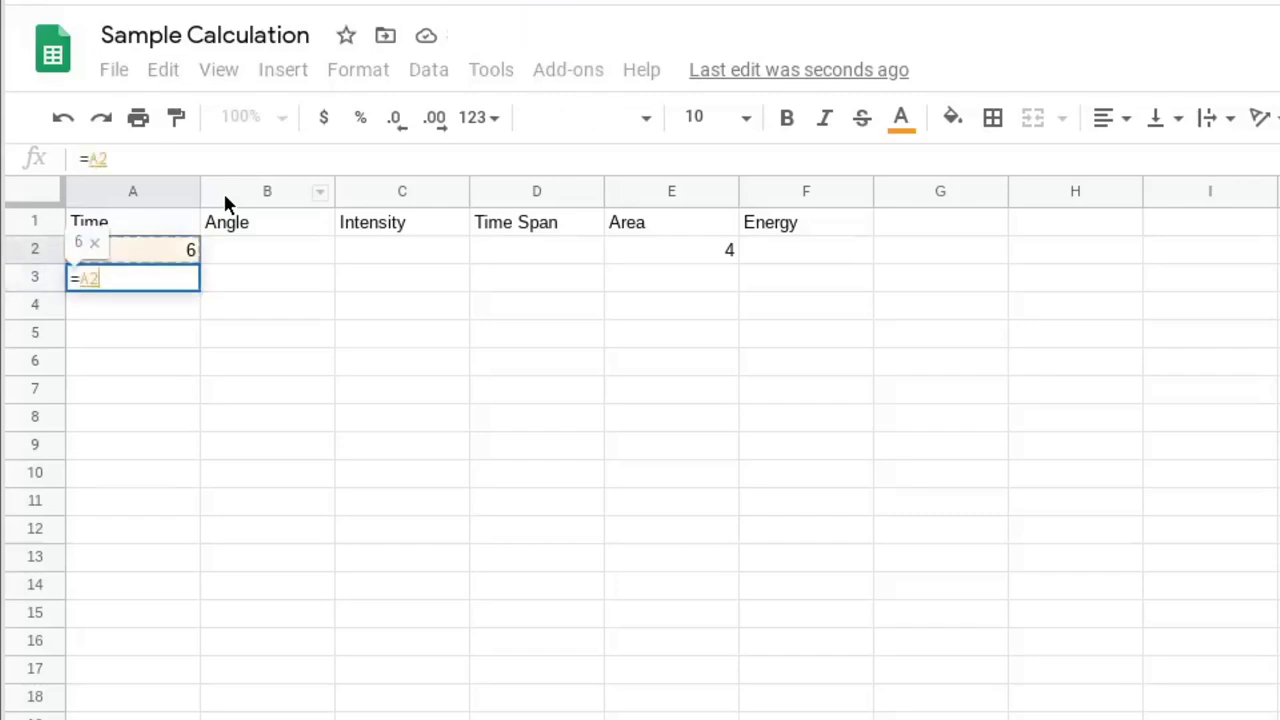
text(+2)
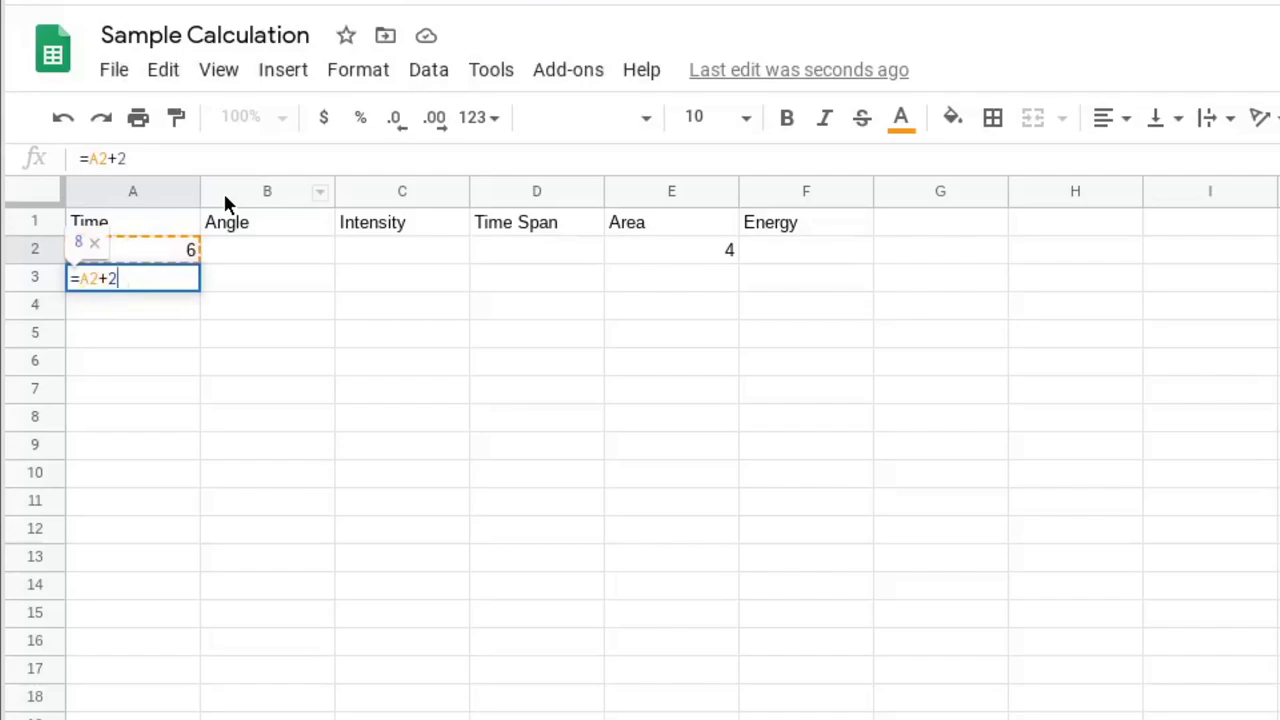
key(Escape)
- Enter the formula =A2+2 in A3 to calculate the next time from the cell above
text(=)
key(Up)
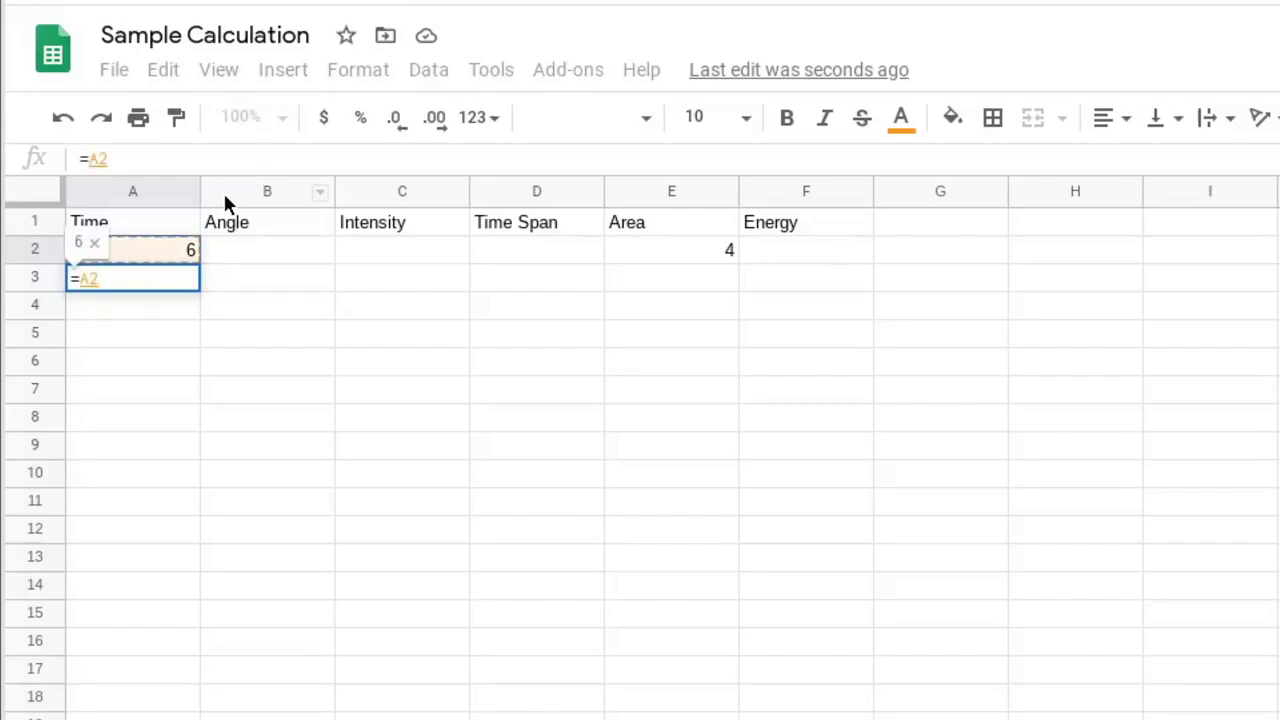
text(+2)
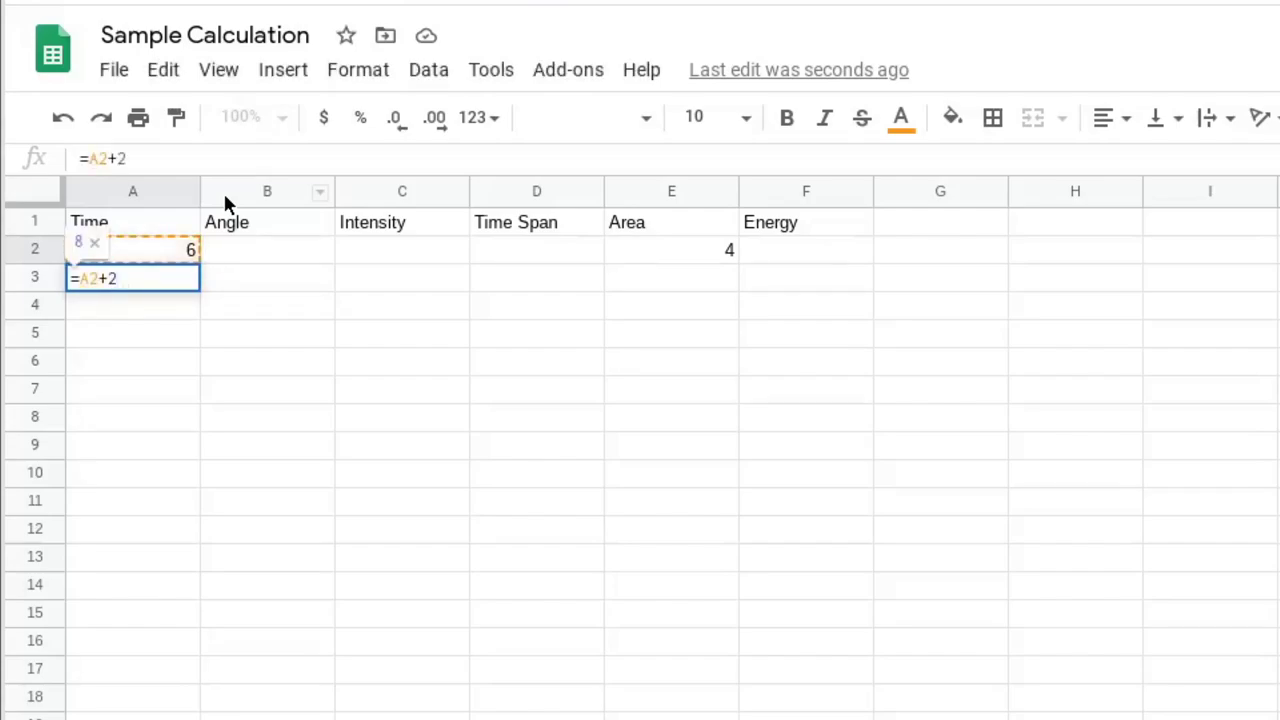
key(Return)
key(Up)
key(Up)
key(Down)
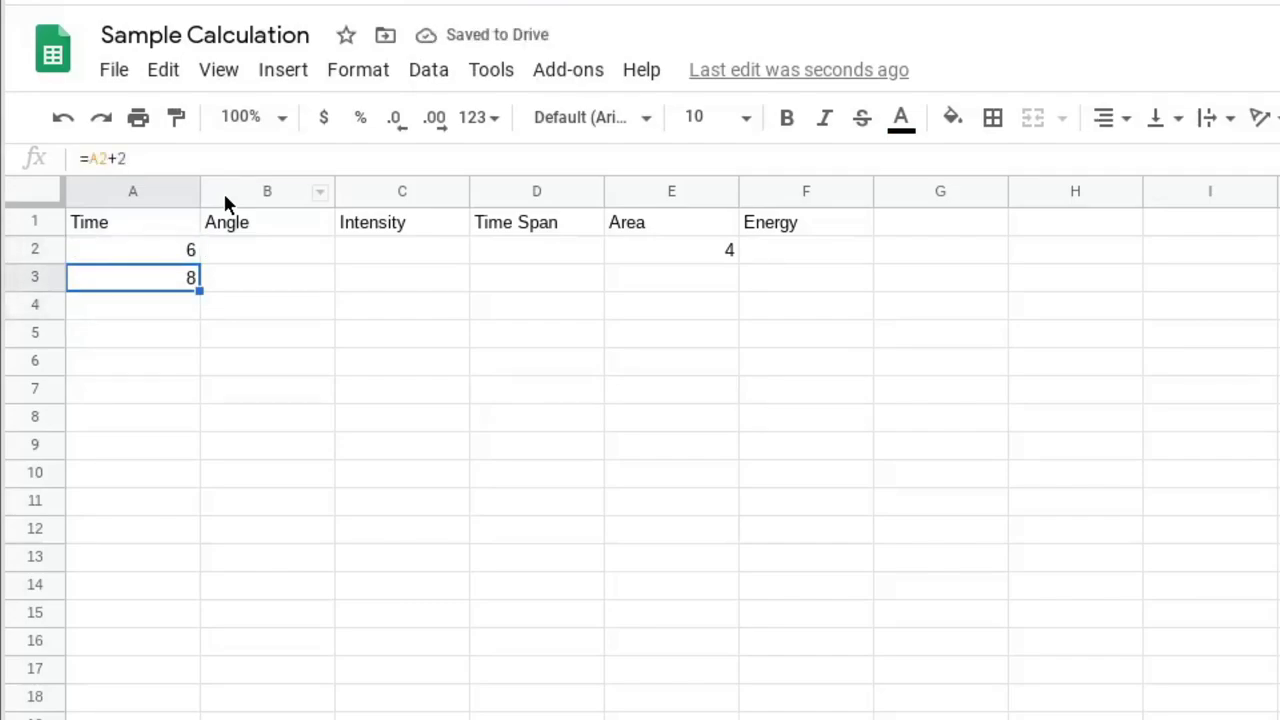
- Copy the formula in A3 down to cells A4 through A9 of the Time column
key(ctrl+c)
key(Down)
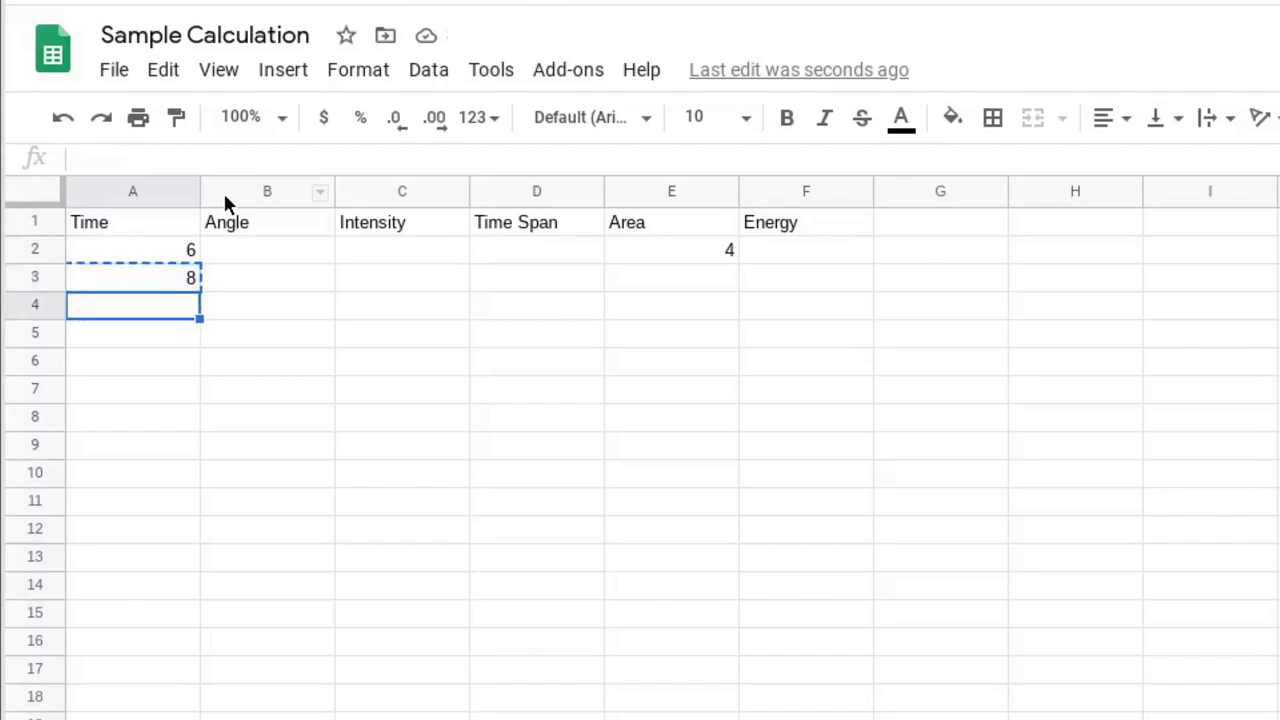
key(shift+Down)
key(shift+Down)
key(shift+Down)
key(shift+Down)
key(shift+Down)
key(ctrl+v)
- Examine the copied formulas in the Time column to see how their cell references change from row to row
key(Down)
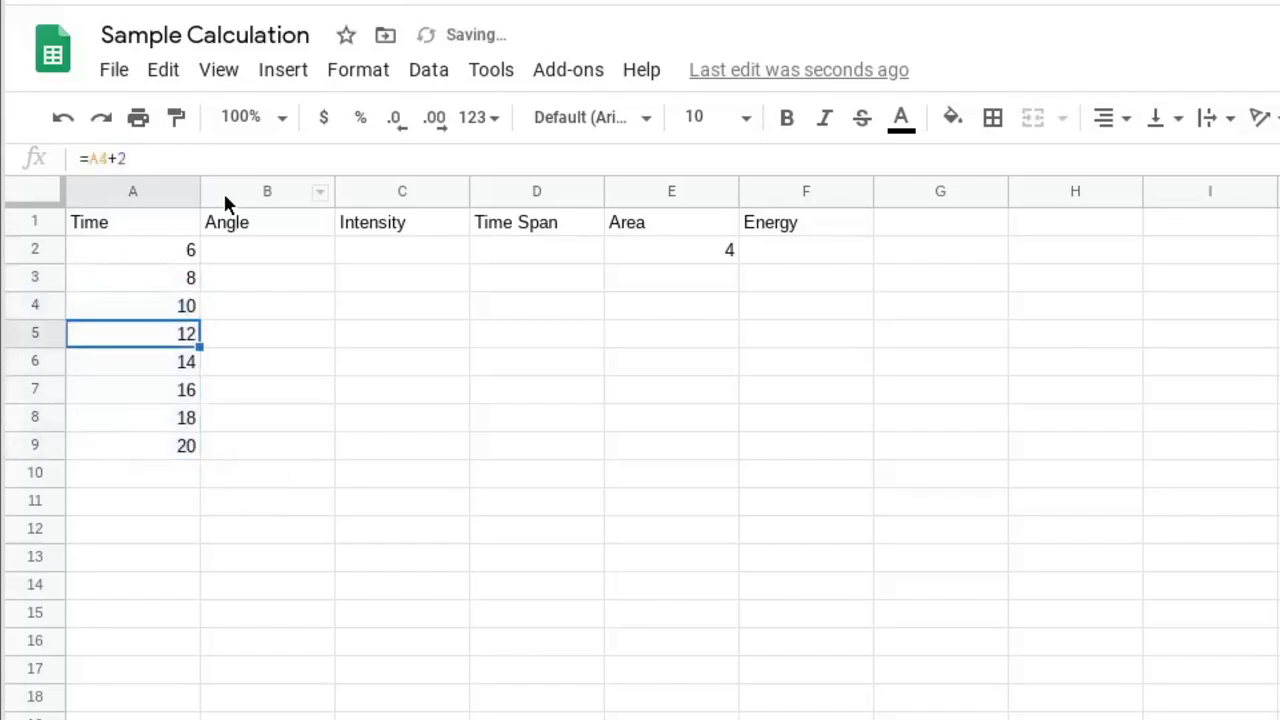
key(Down)
key(Down)
key(Down)
key(Down)
key(Down)
key(Up)
key(Up)
key(Up)
key(Up)
key(Up)
key(Up)
key(Up)
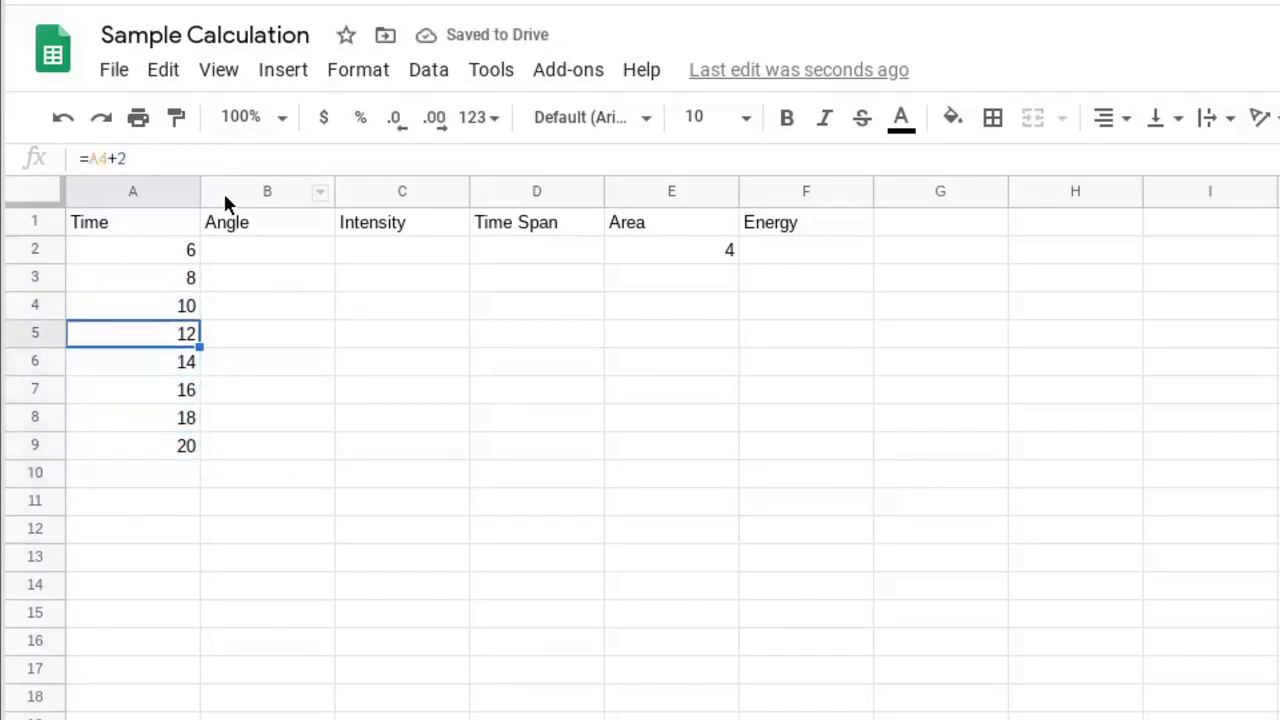
key(Down)
key(Down)
key(Down)
key(Down)
key(Down)
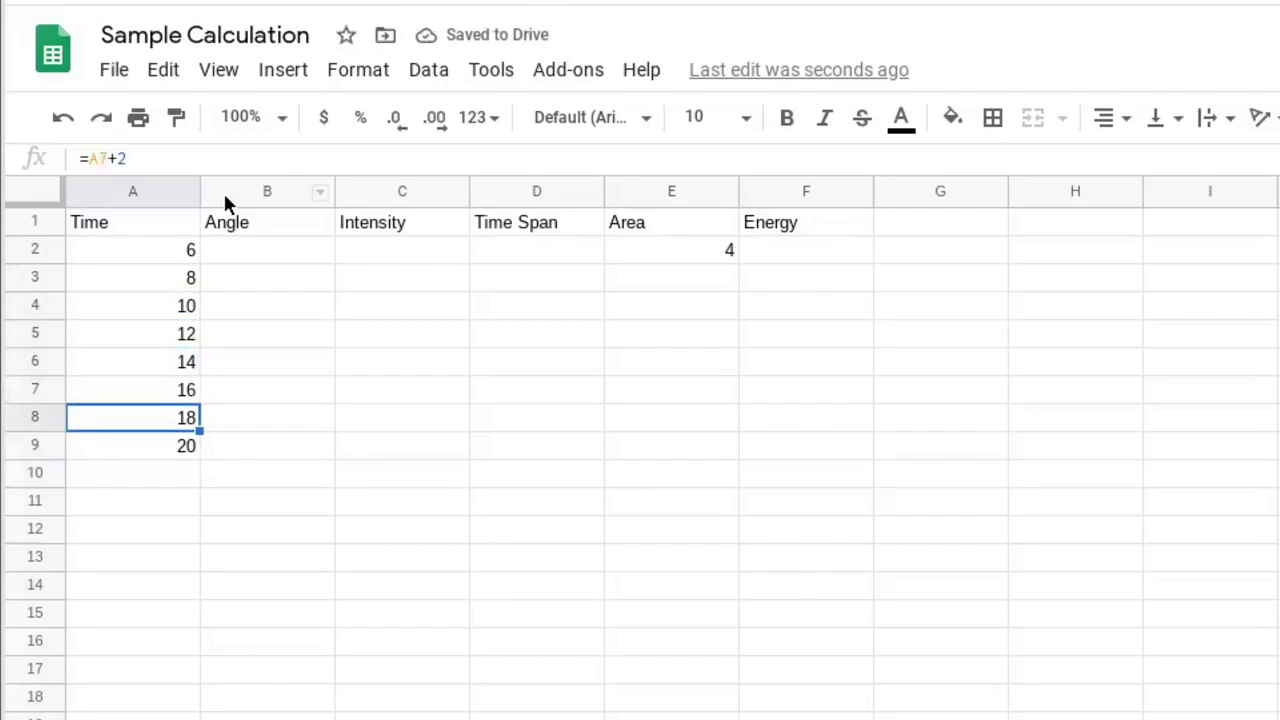
- Review the Time column cells from A2 down to A8, comparing the starting value with the formulas beneath it
key(Up)
key(Up)
key(Up)
key(Up)
key(Up)
key(Up)
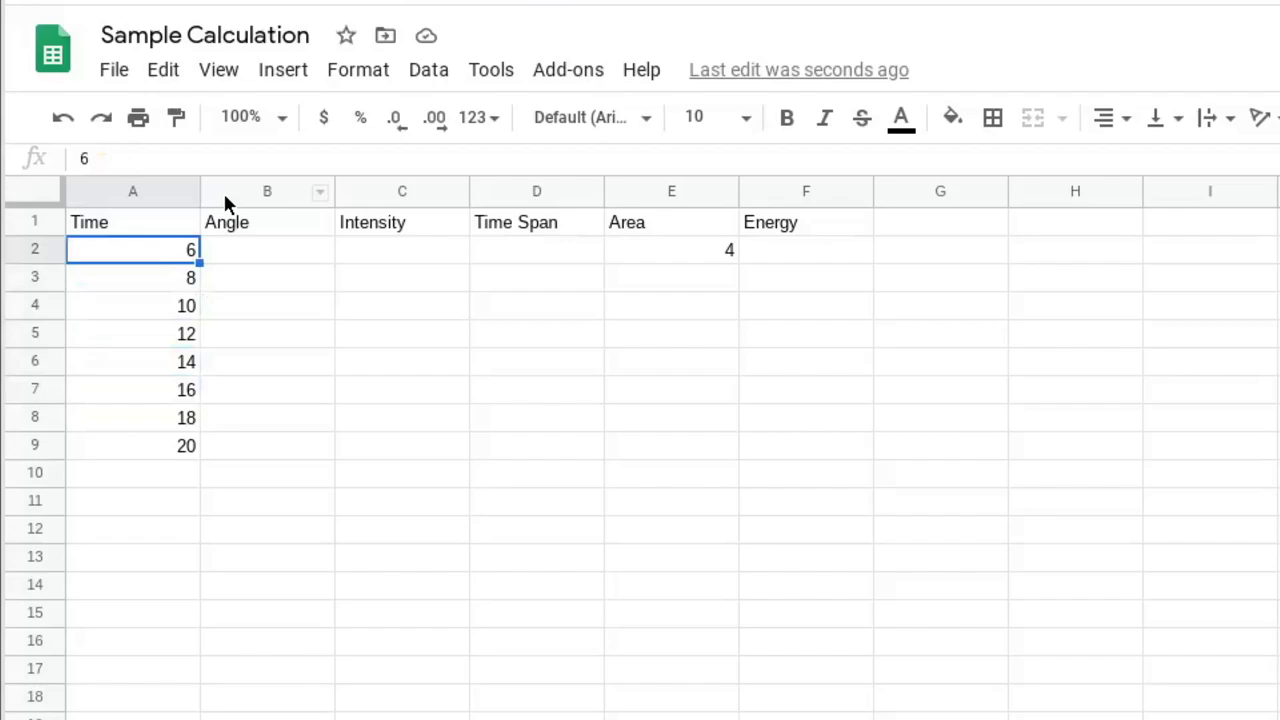
key(Down)
key(Down)
key(Up)
key(Up)
key(Down)
key(Down)
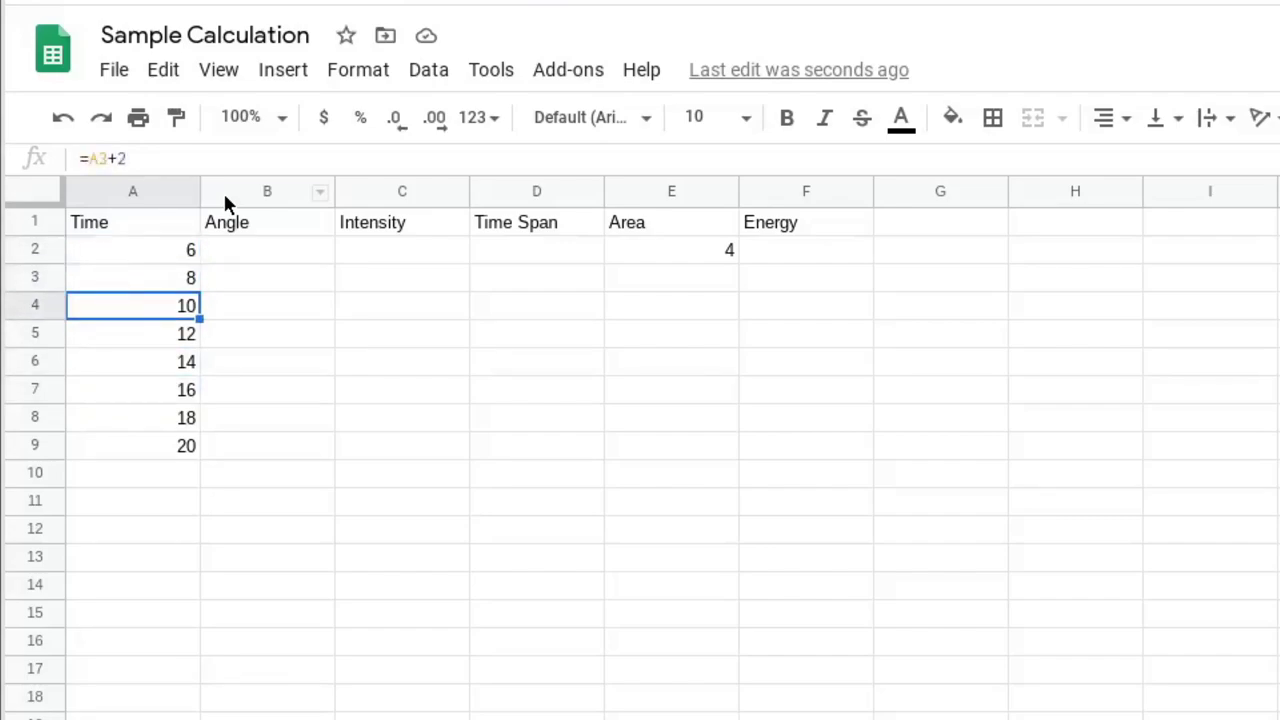
key(Down)
key(Down)
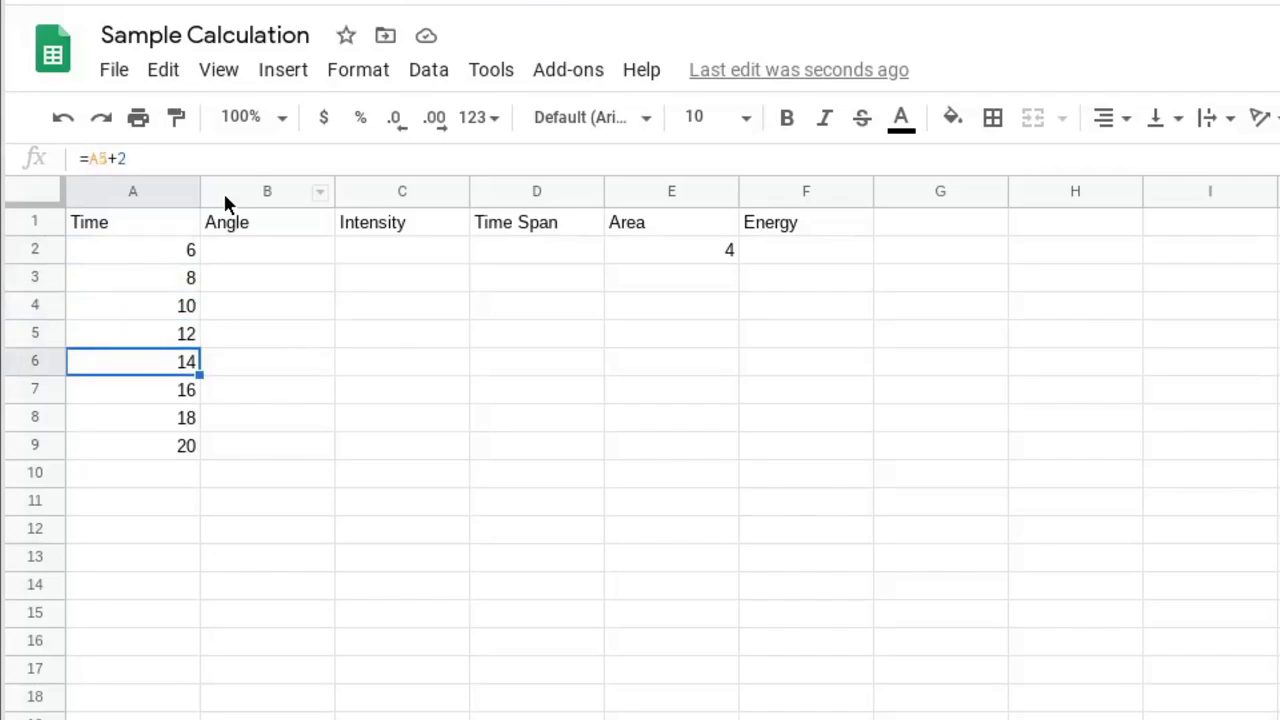
key(Down)
key(Down)
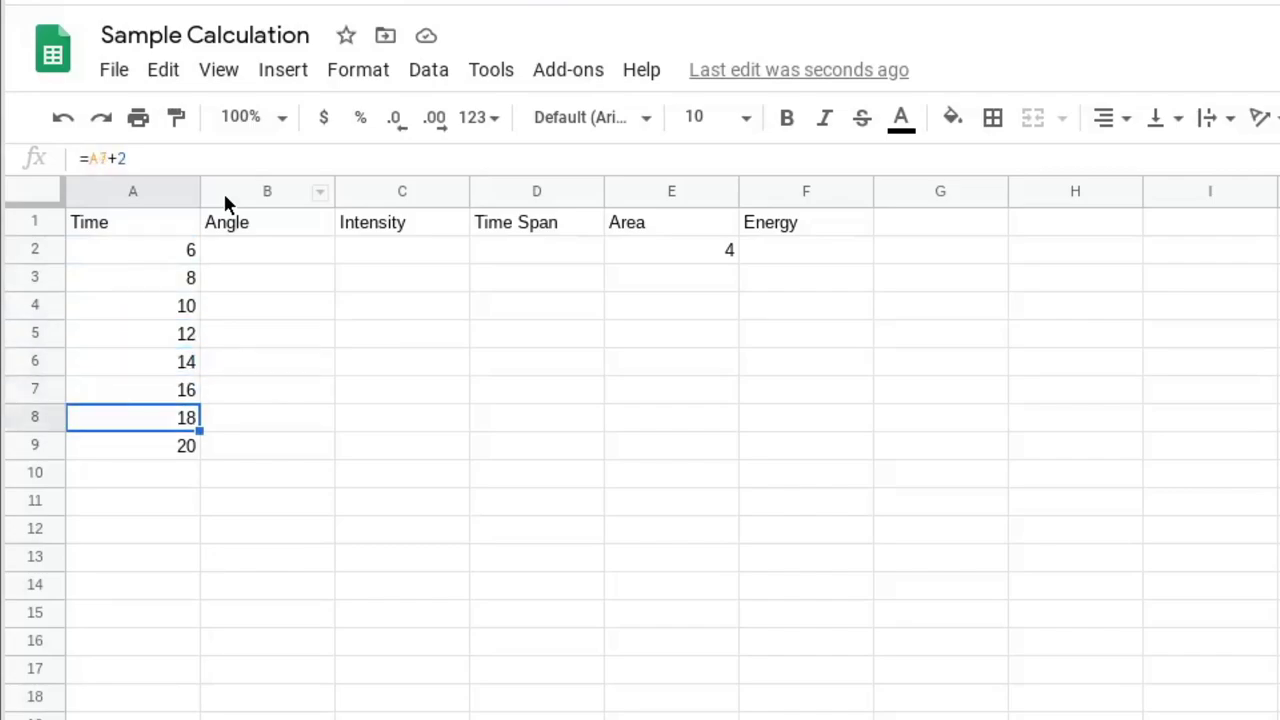
- Clear the contents of A8 through A10 so the Time column ends at A7
key(shift+Down)
key(shift+Down)
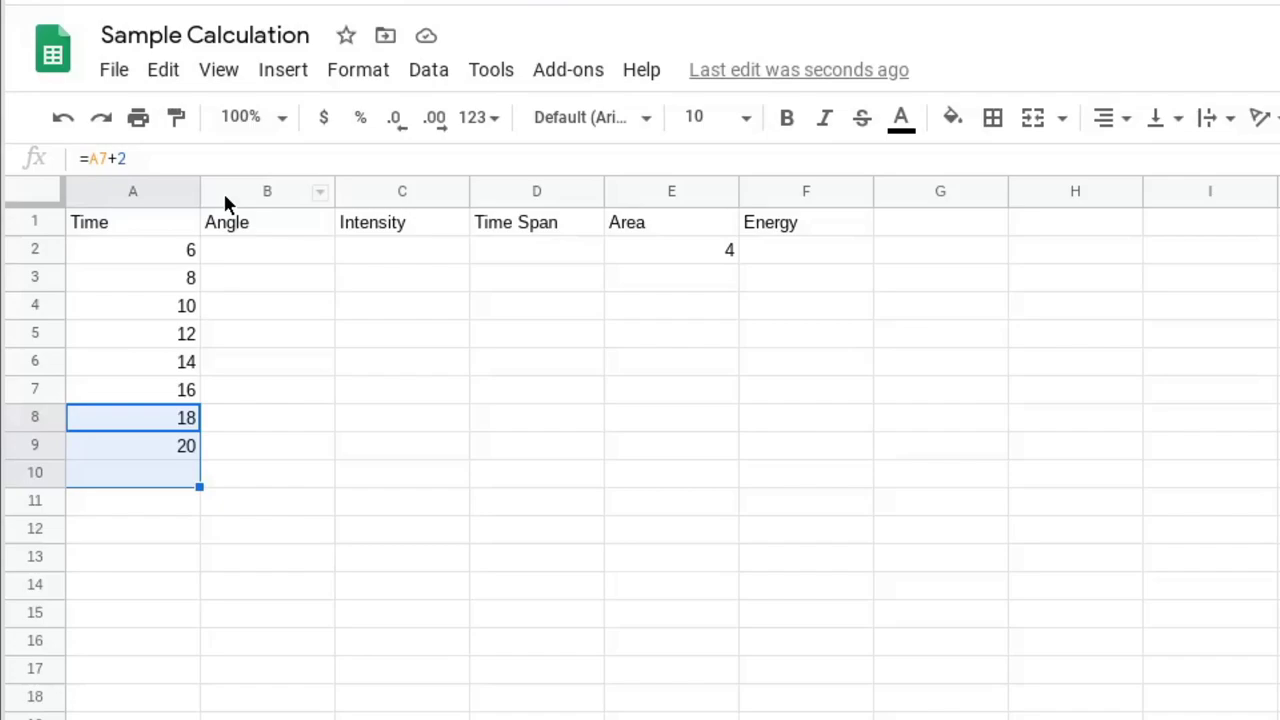
key(Delete)
key(Up)
key(Down)
key(Down)
key(Up)
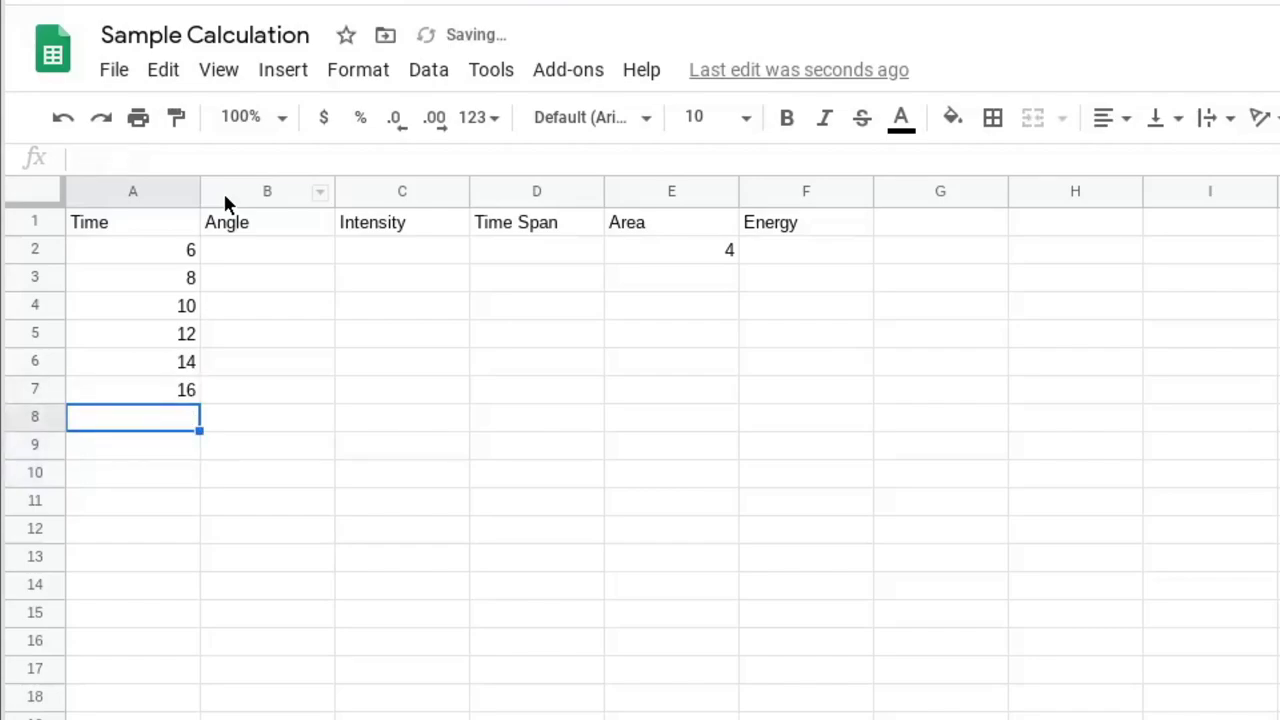
- Enter the formula =PI()/12.0*(A2-6) in B2 to calculate the angle from the first time
key(Up)
key(Up)
key(Up)
key(Up)
key(Up)
key(Up)
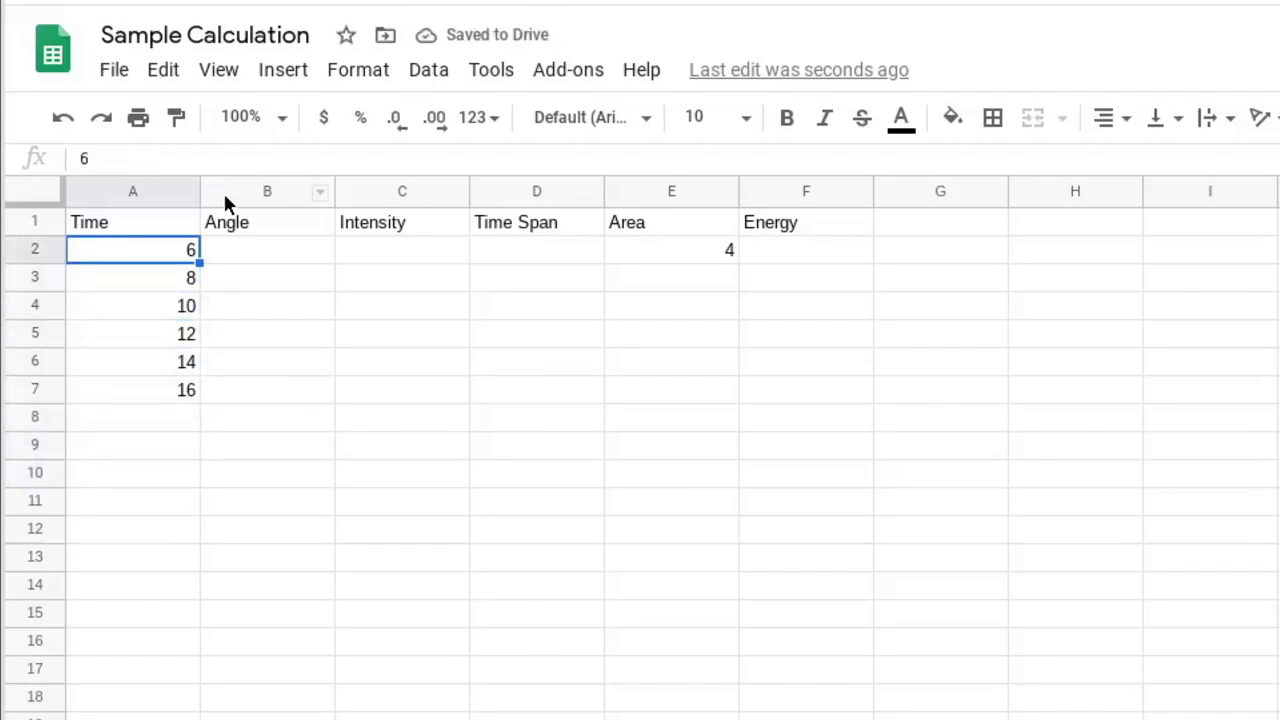
key(Right)
key(Left)
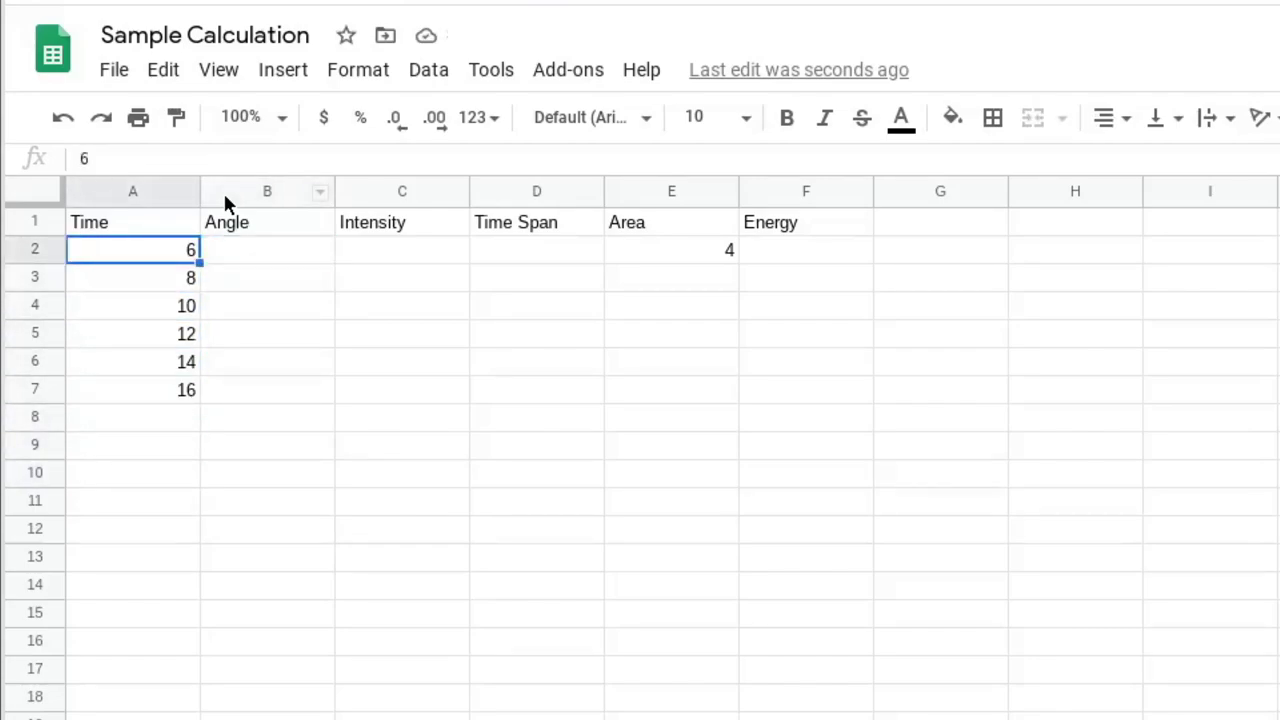
key(Right)
key(Left)
key(Right)
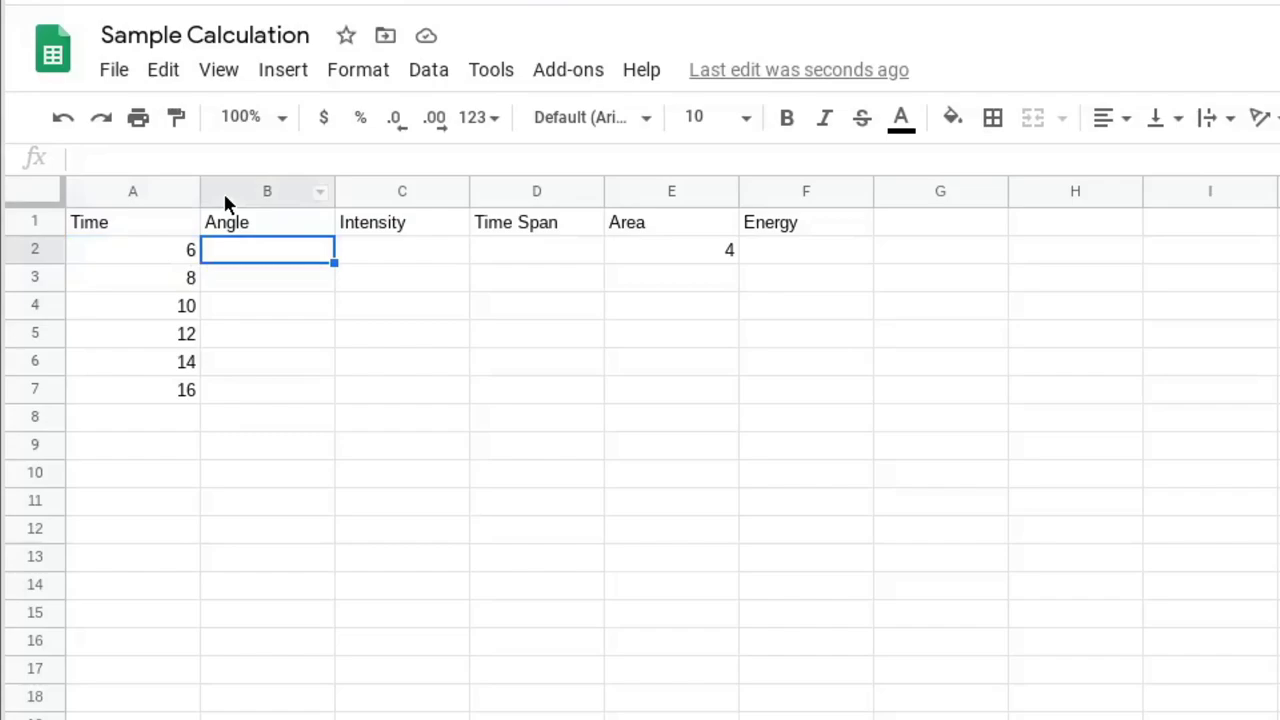
text(=)
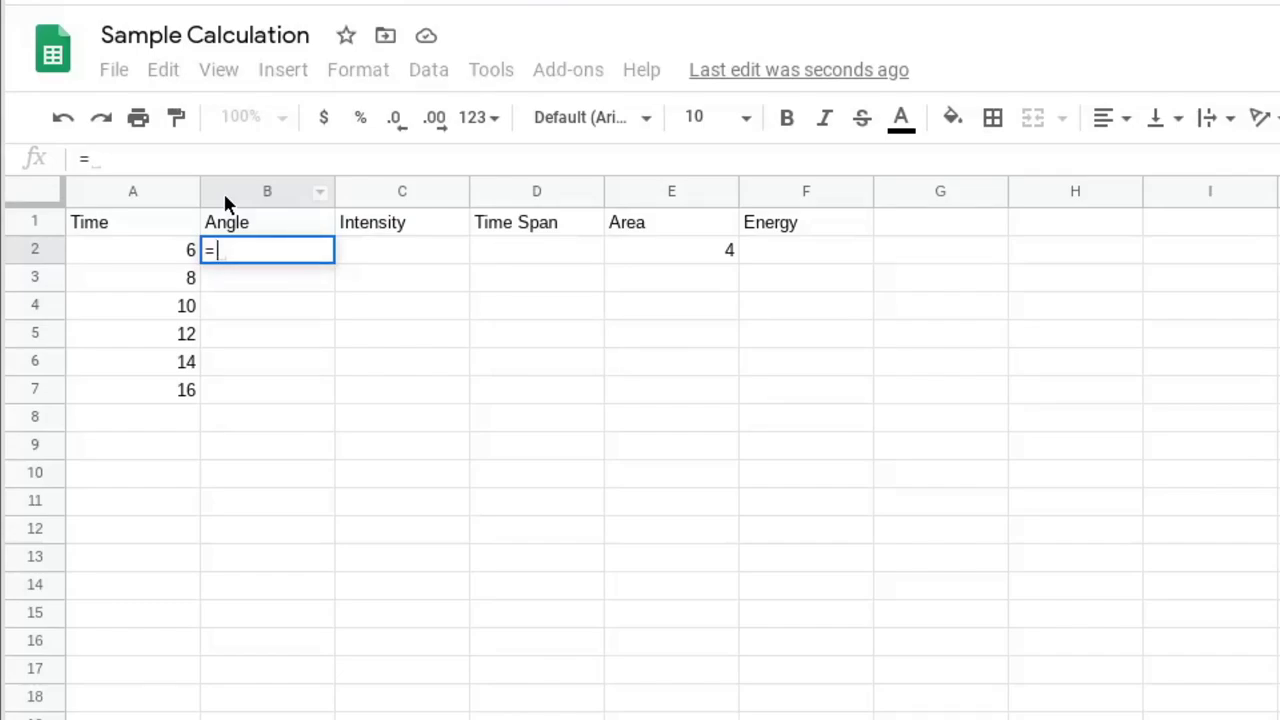
text(PI)
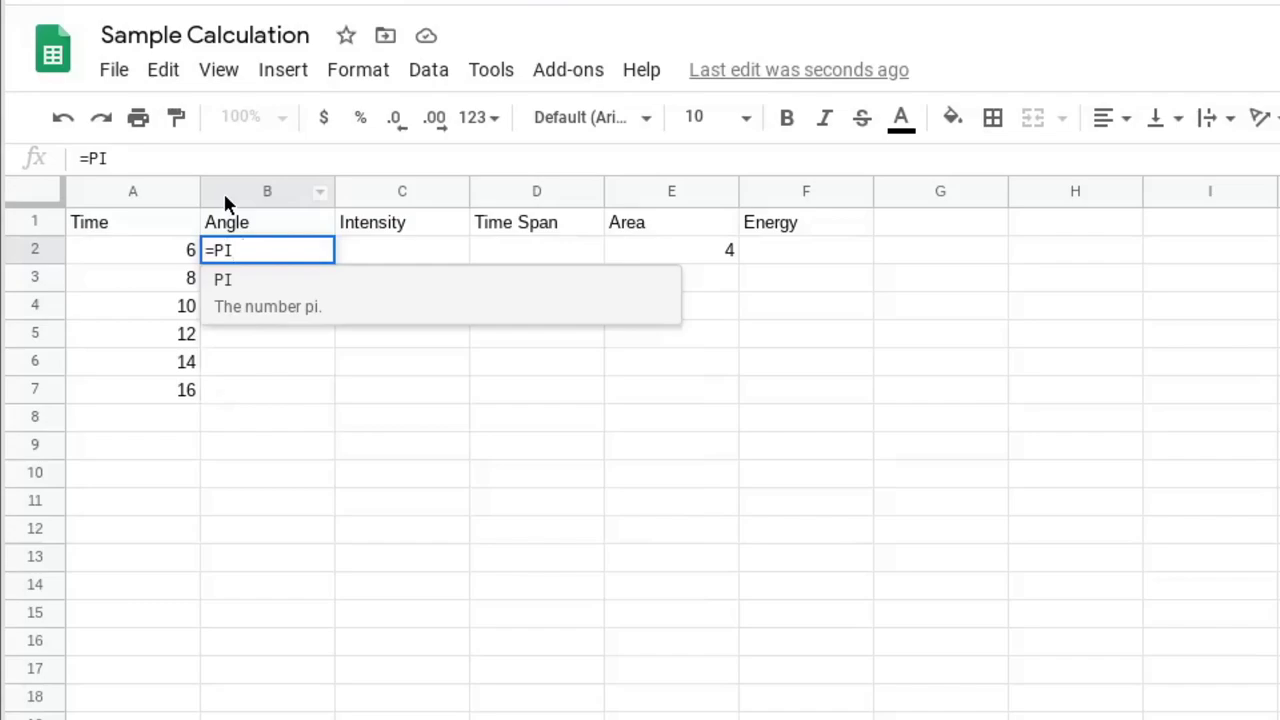
text(())
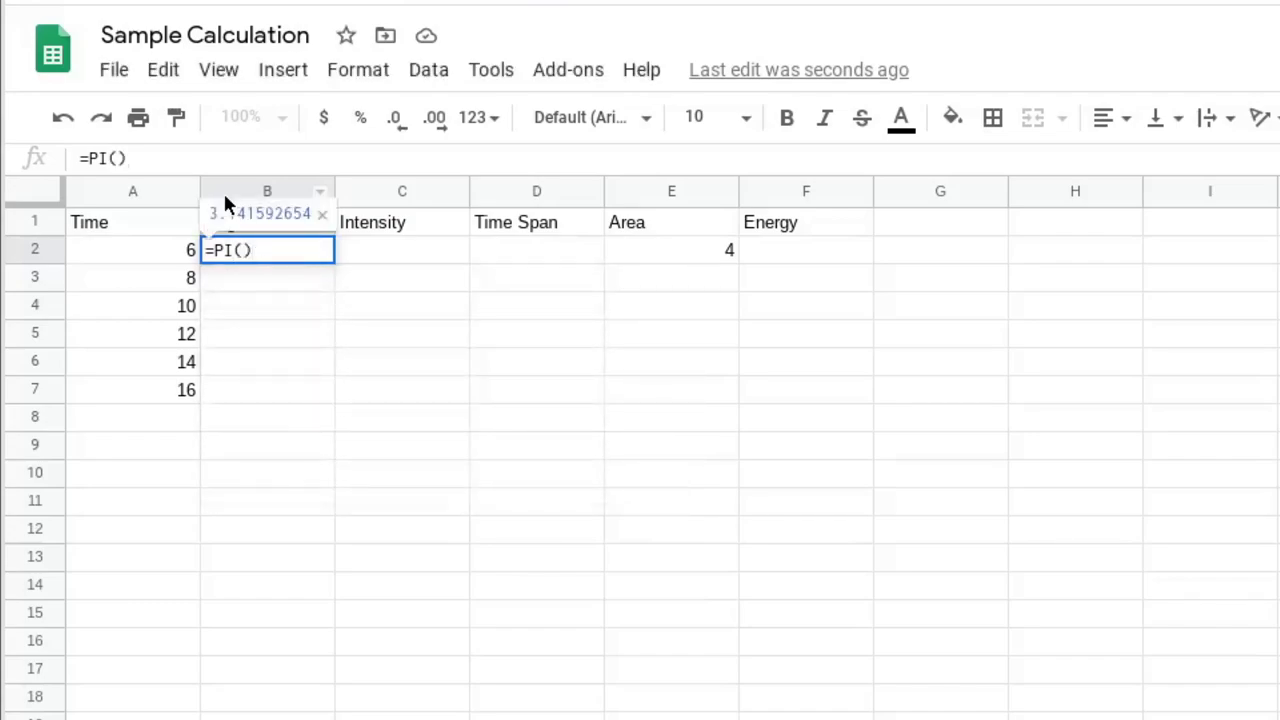
text(/12)
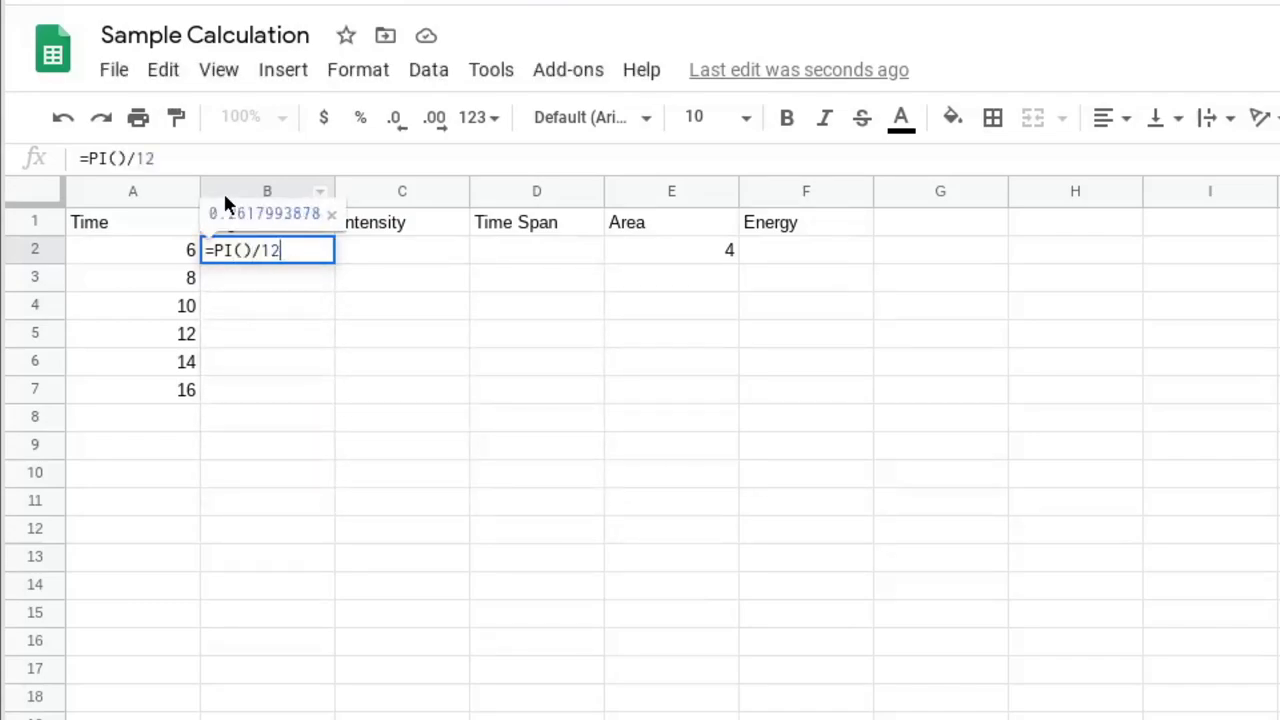
text(.0*()
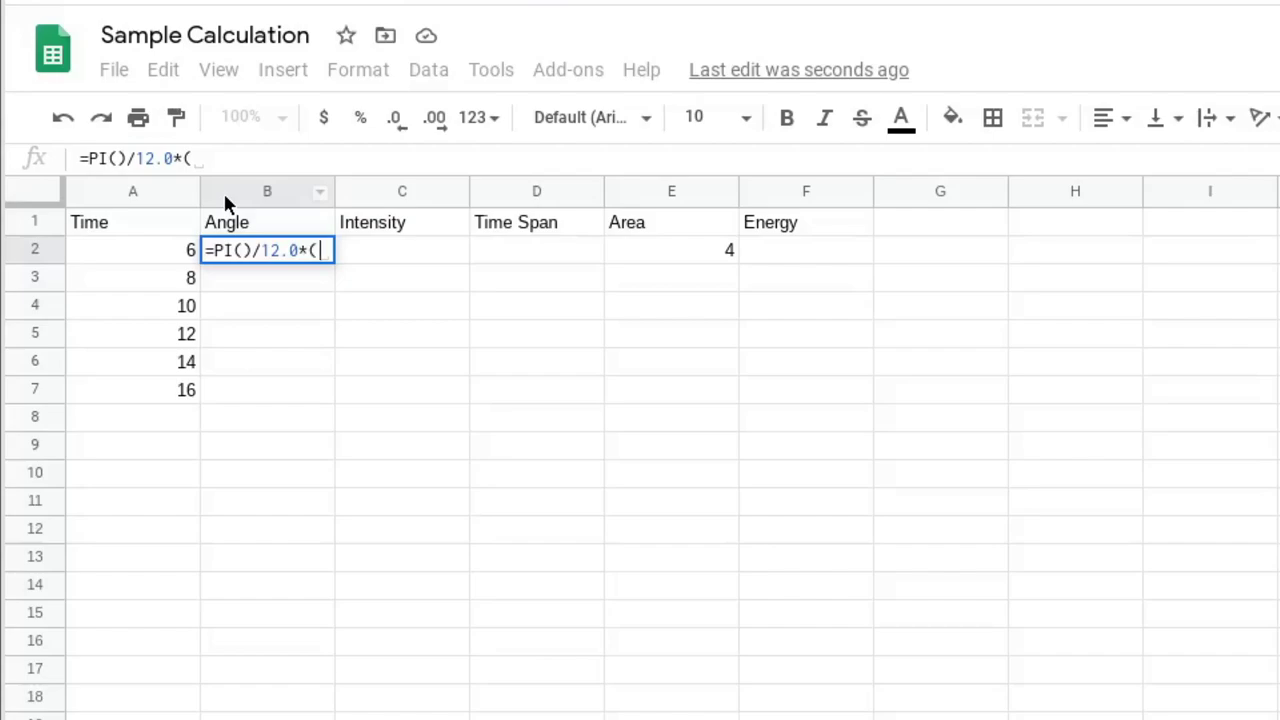
key(Left)
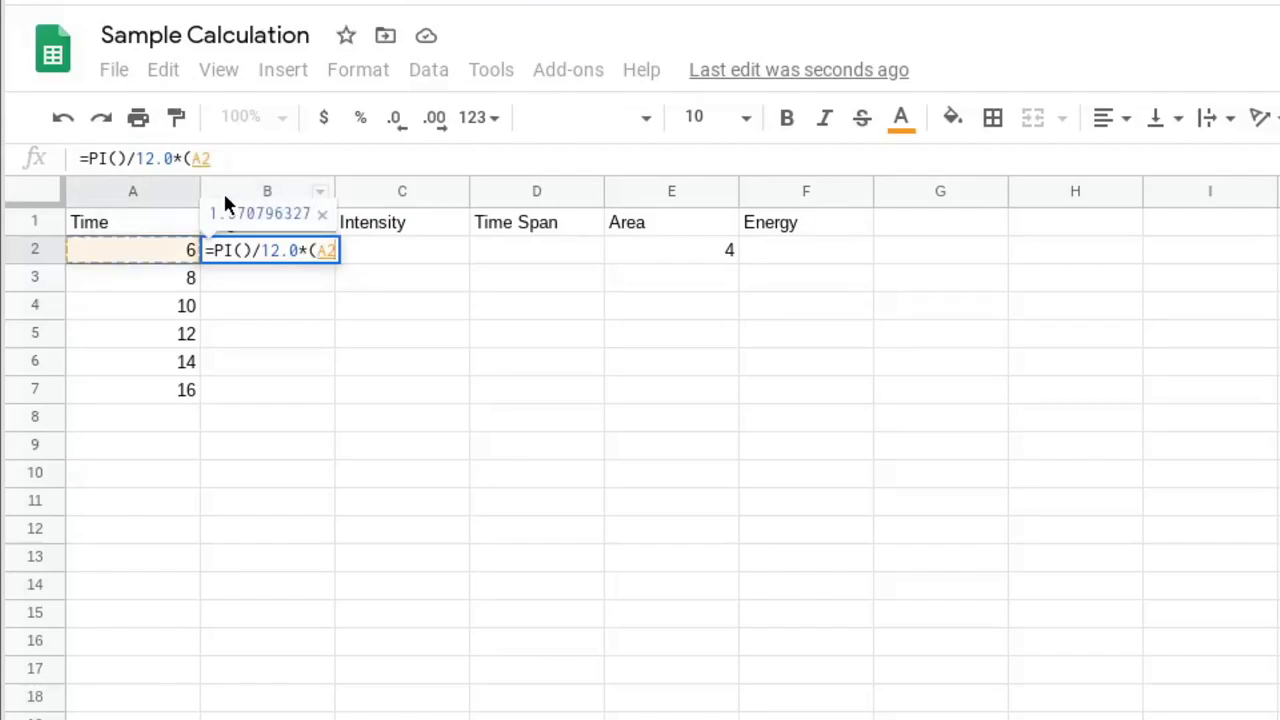
text(-)
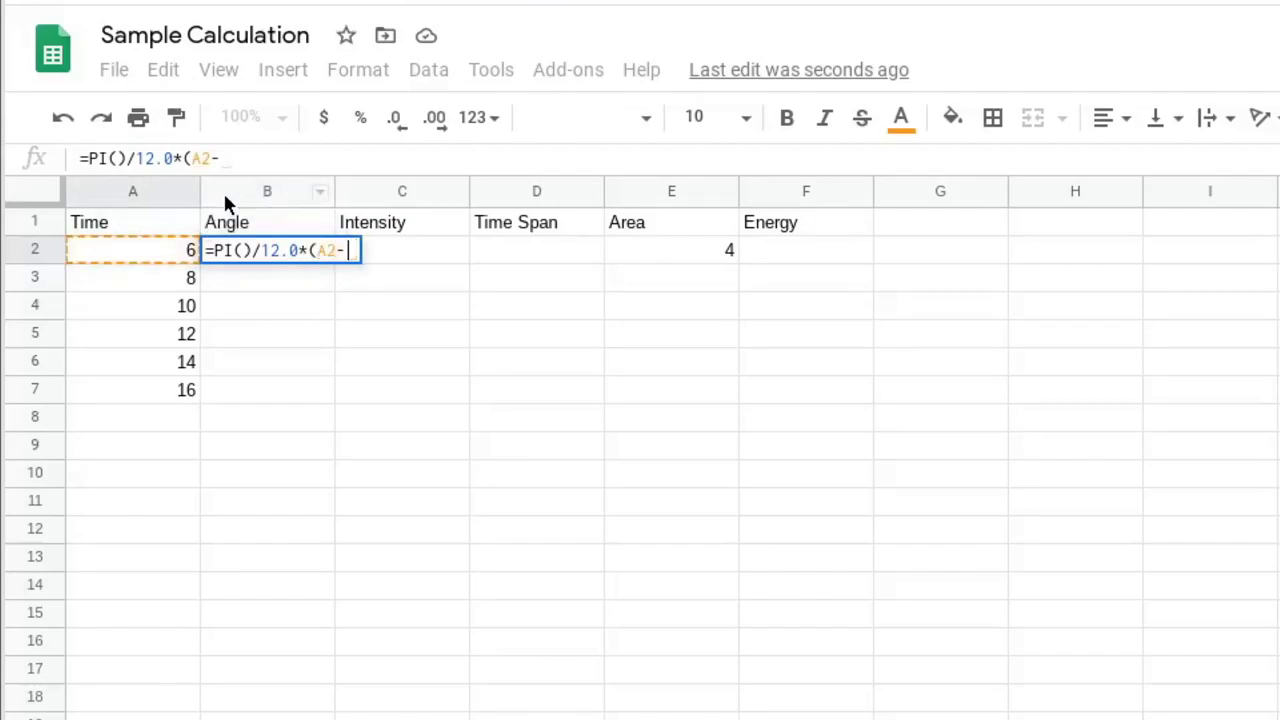
text(6))
key(Return)
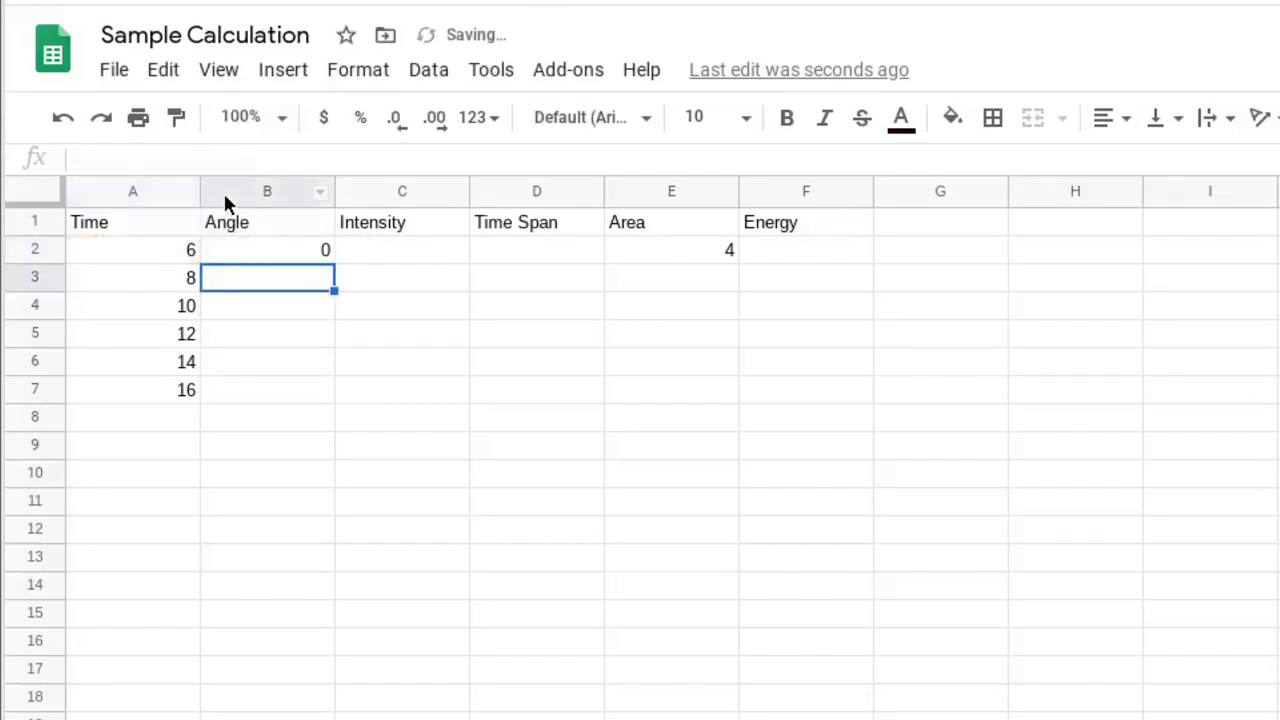
- Copy the angle formula in B2 down to cells B3 through B7
key(Up)
key(Left)
key(Right)
key(Down)
key(Down)
key(Down)
key(Down)
key(Down)
key(Down)
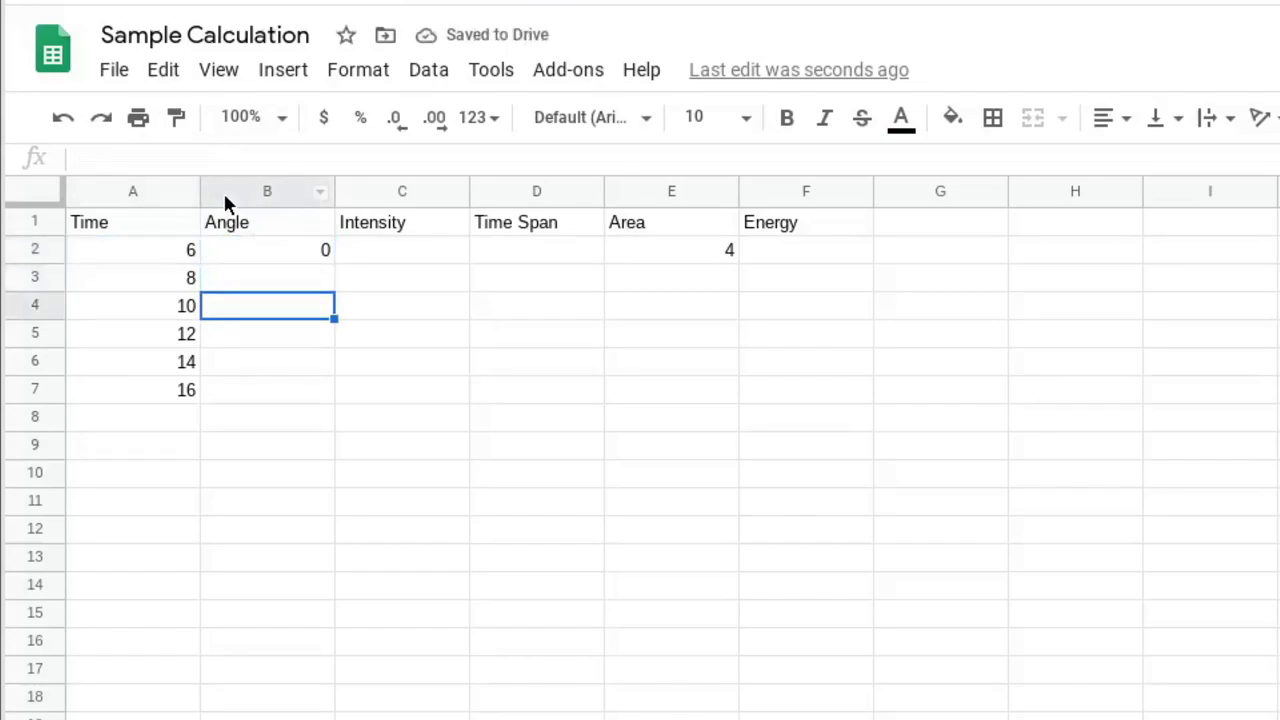
key(Up)
key(Up)
key(Up)
key(Up)
key(Up)
key(Up)
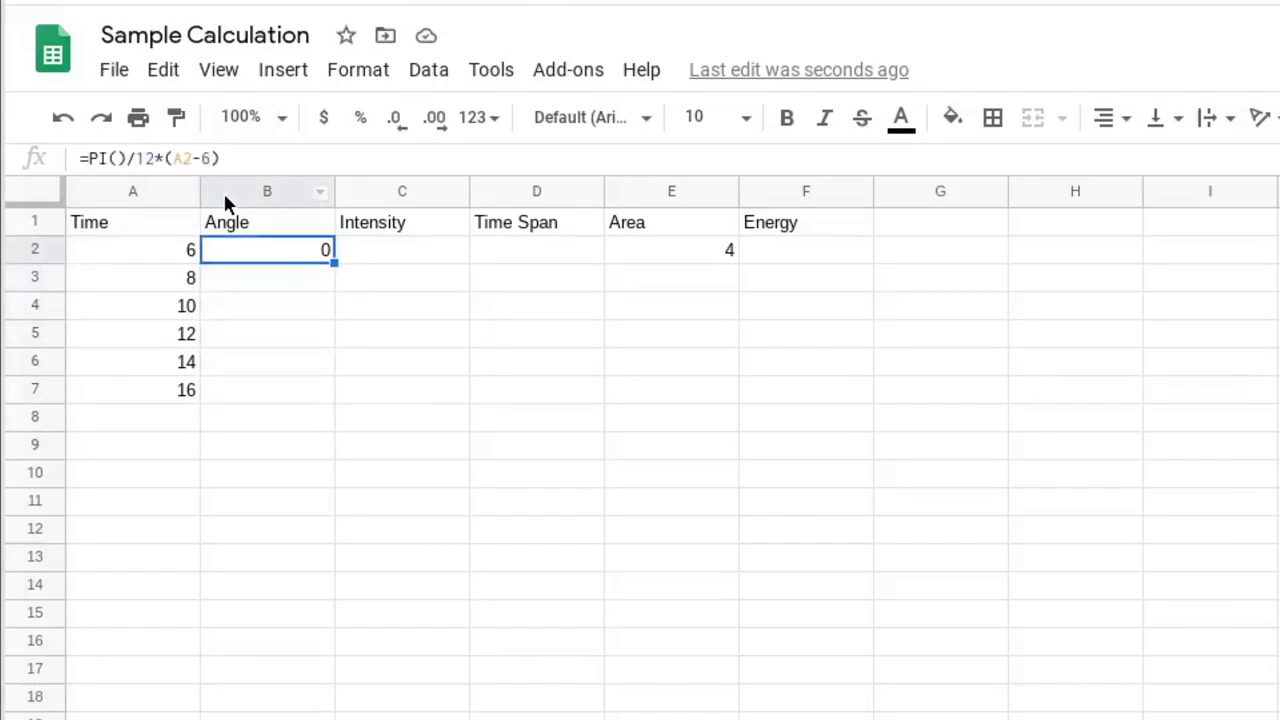
key(ctrl+c)
key(Down)
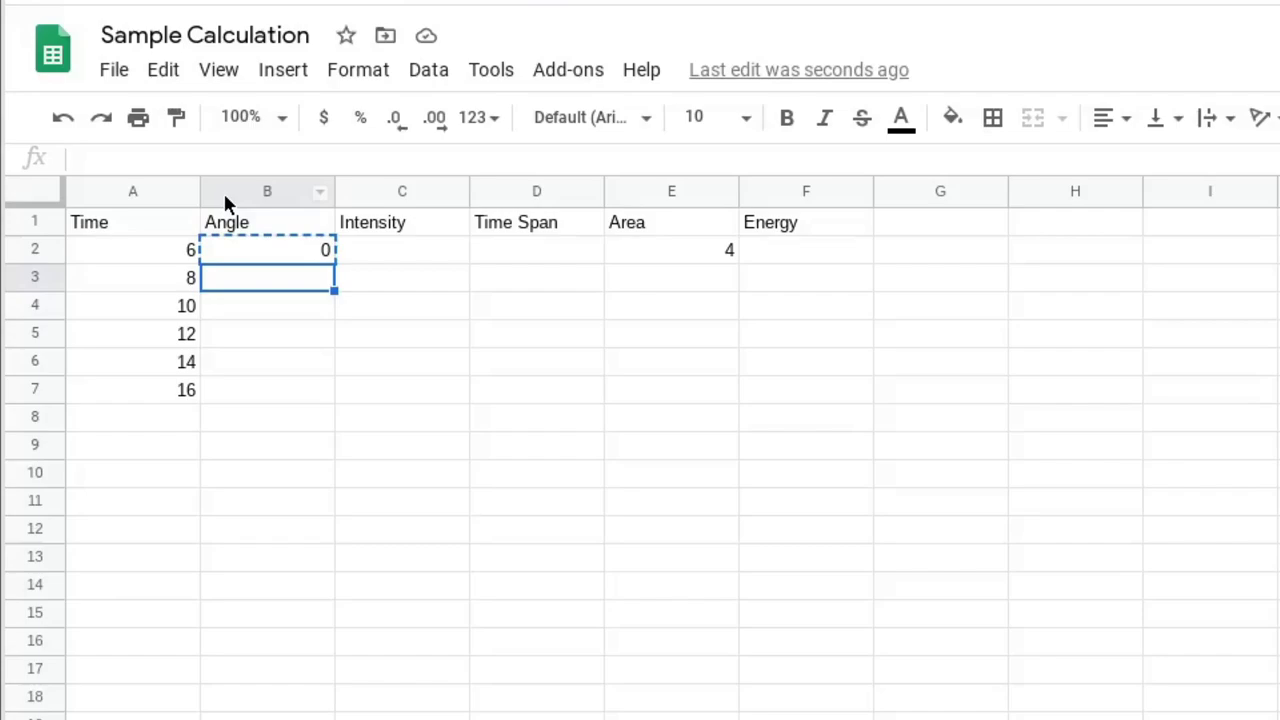
key(shift+Down)
key(shift+Down)
key(shift+Down)
key(shift+Down)
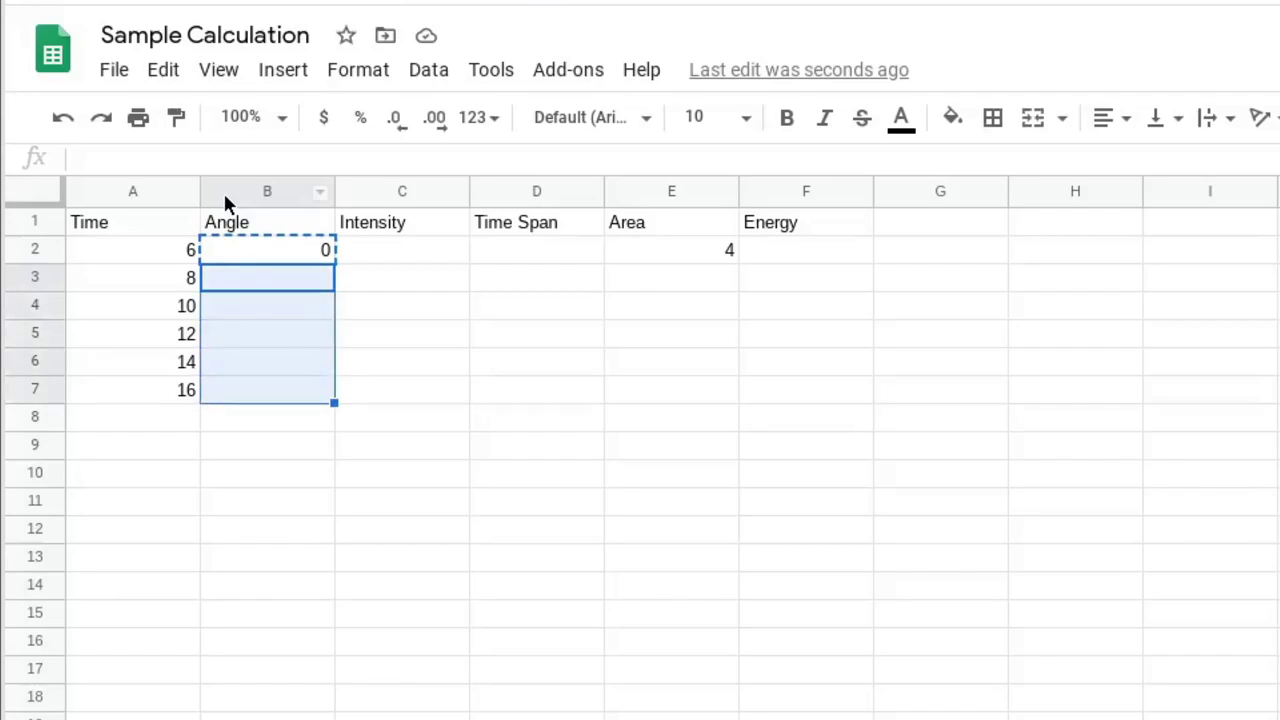
key(ctrl+v)
key(Up)
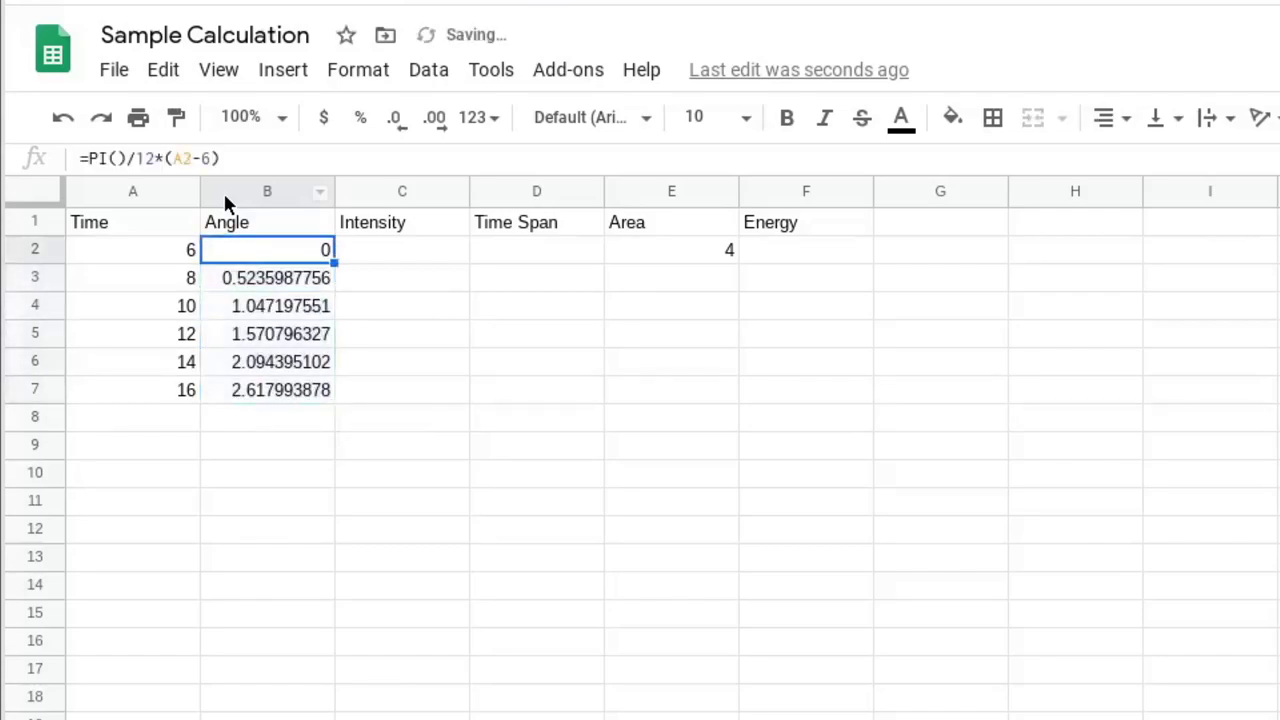
- Examine the Angle column formulas to check which Time cell each row refers to
key(Down)
key(Down)
key(Down)
key(Down)
key(Down)
key(Down)
key(Up)
key(Up)
key(Up)
key(Up)
key(Up)
key(Up)
key(Up)
key(Down)
key(Down)
key(Down)
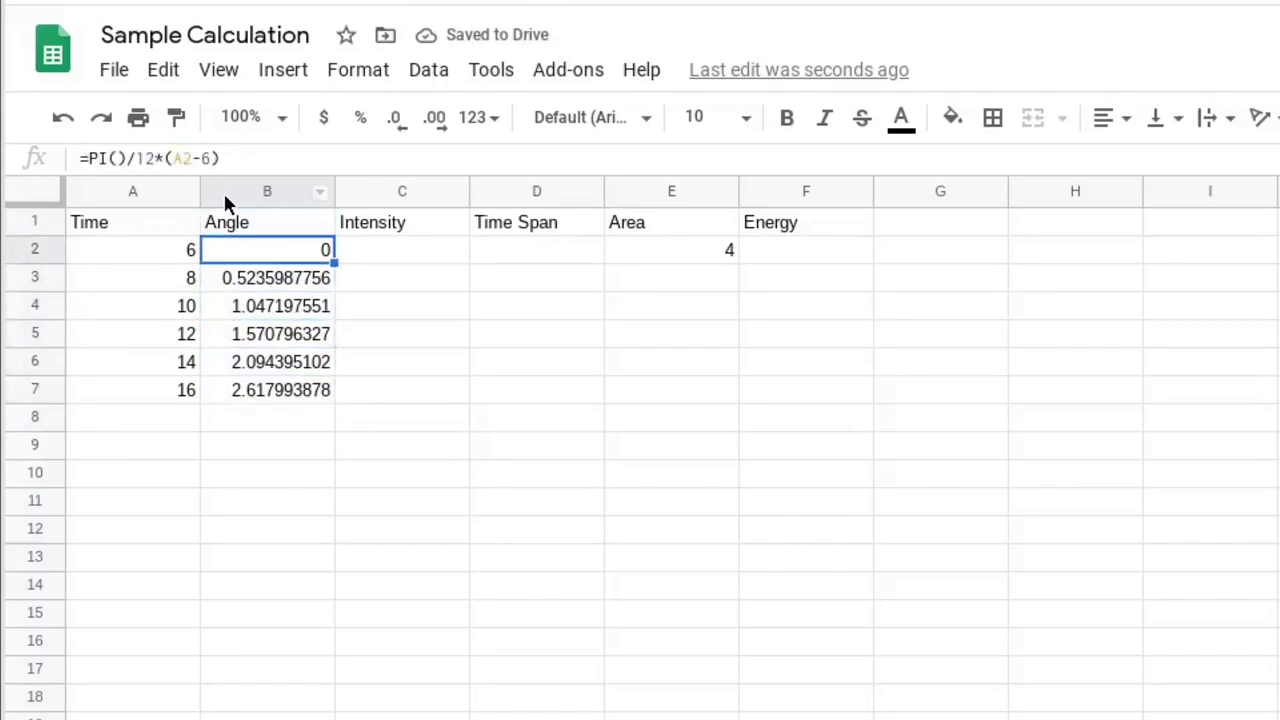
key(Down)
key(Down)
key(Down)
key(Up)
key(Up)
key(Up)
key(Up)
key(Up)
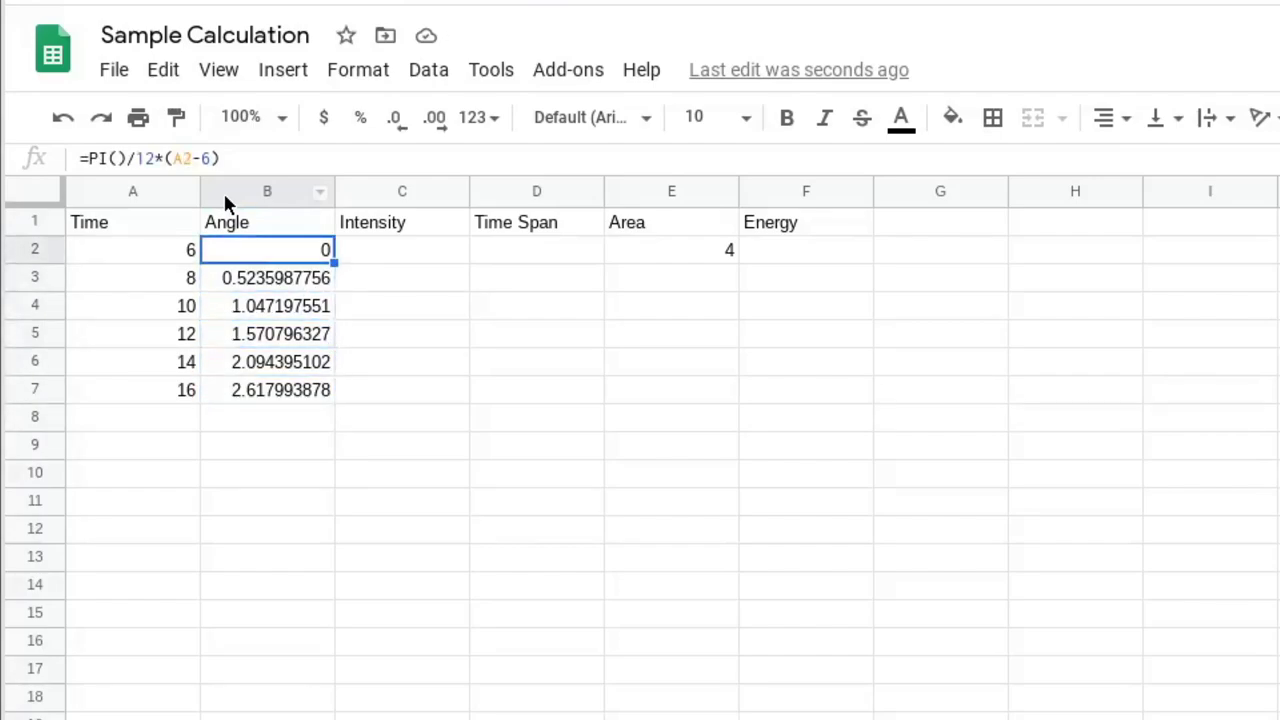
key(Down)
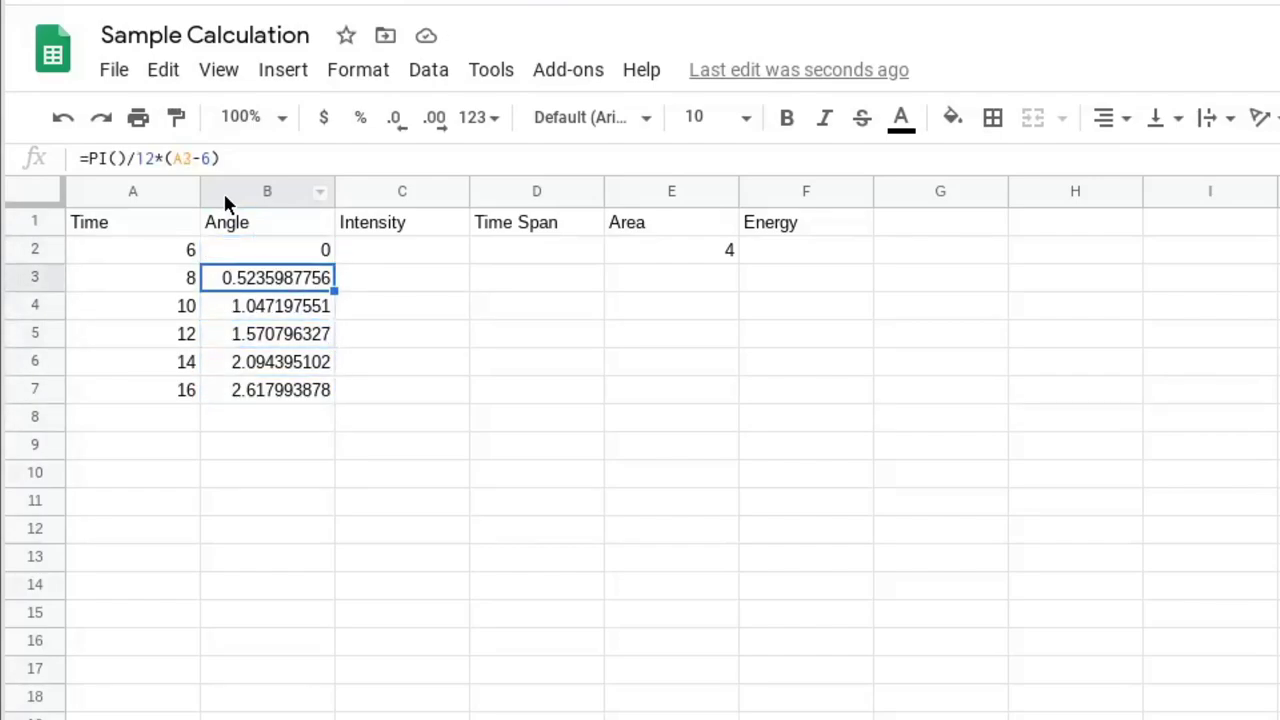
key(Down)
key(Down)
key(Down)
key(Down)
key(Up)
key(Up)
key(Up)
key(Up)
key(Up)
key(Down)
key(Down)
key(Up)
key(Up)
- Enter an intensity of 1360 in C2
key(Right)
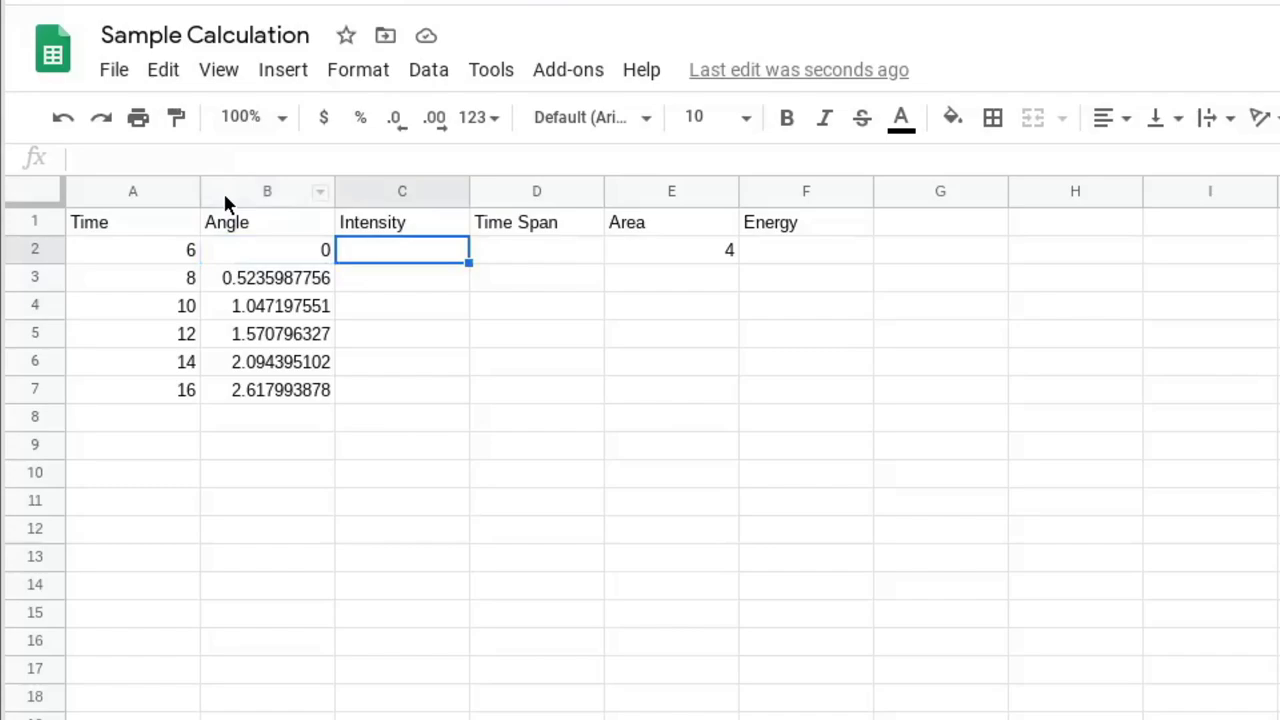
text(1360)
key(Return)
key(Up)
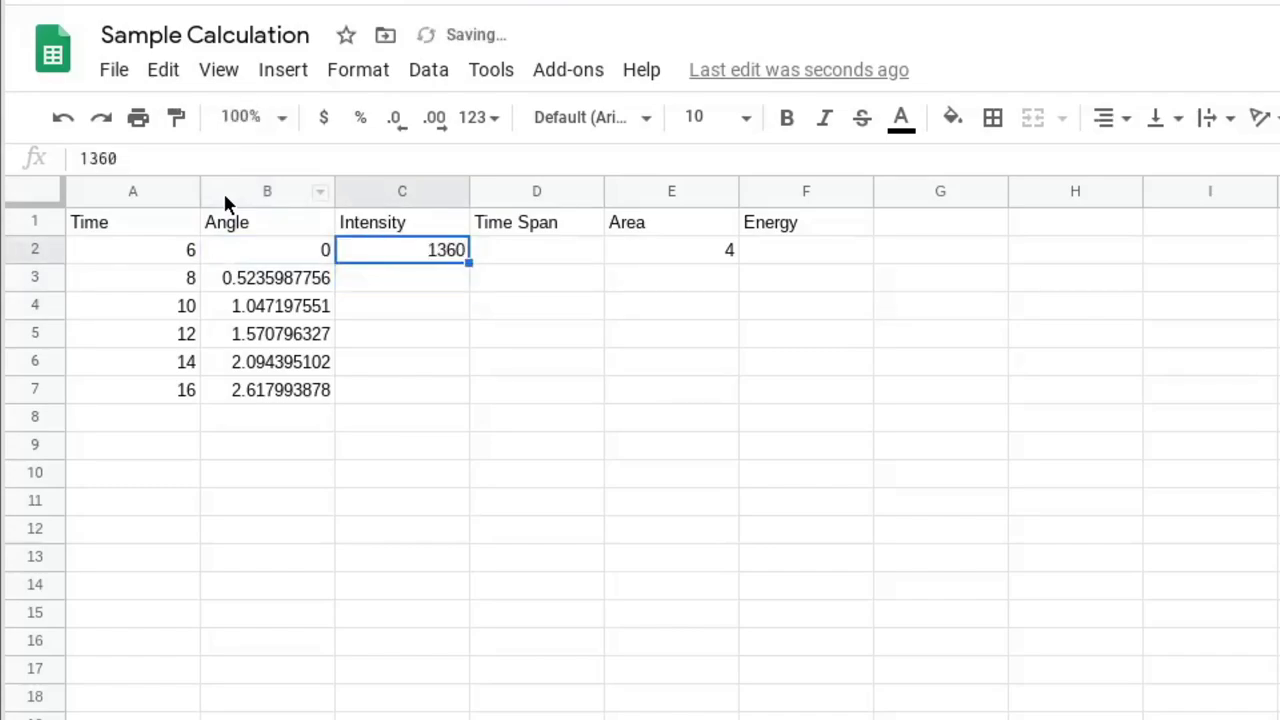
- Copy the intensity value in C2 down to cells C3 through C7
key(ctrl+c)
key(Down)
key(shift+Down)
key(shift+Down)
key(shift+Down)
key(shift+Down)
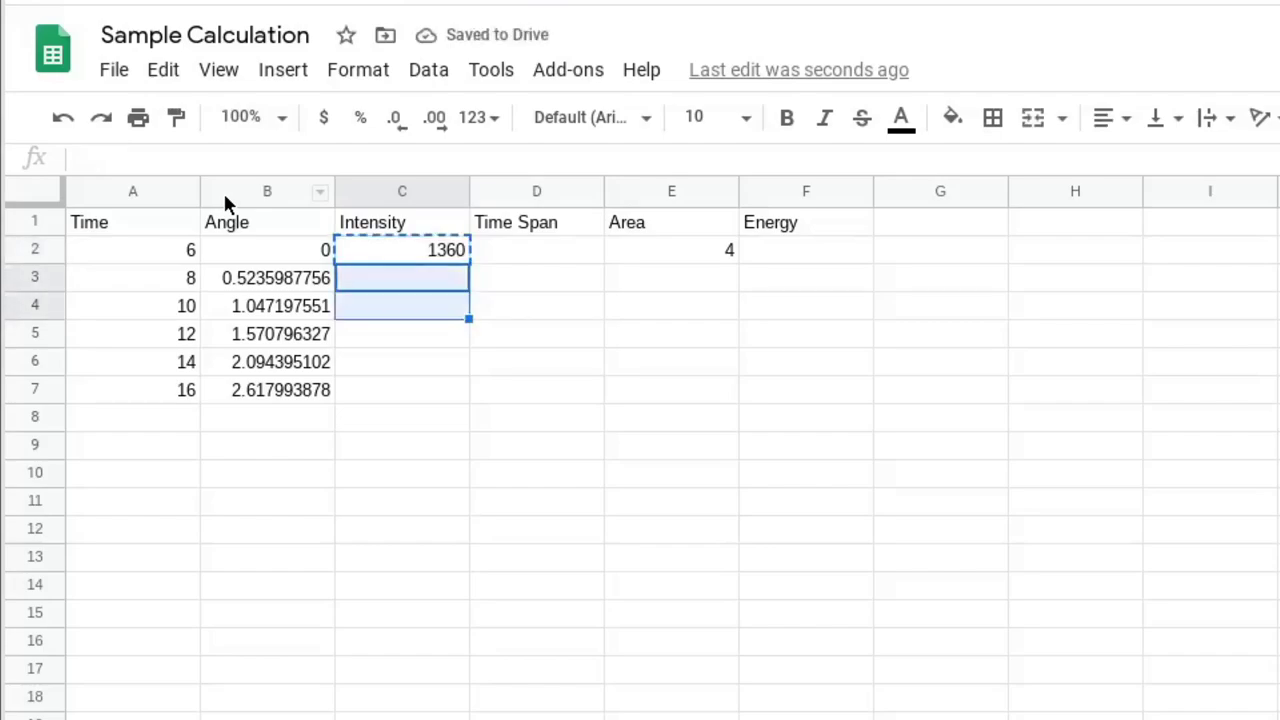
key(ctrl+v)
key(Up)
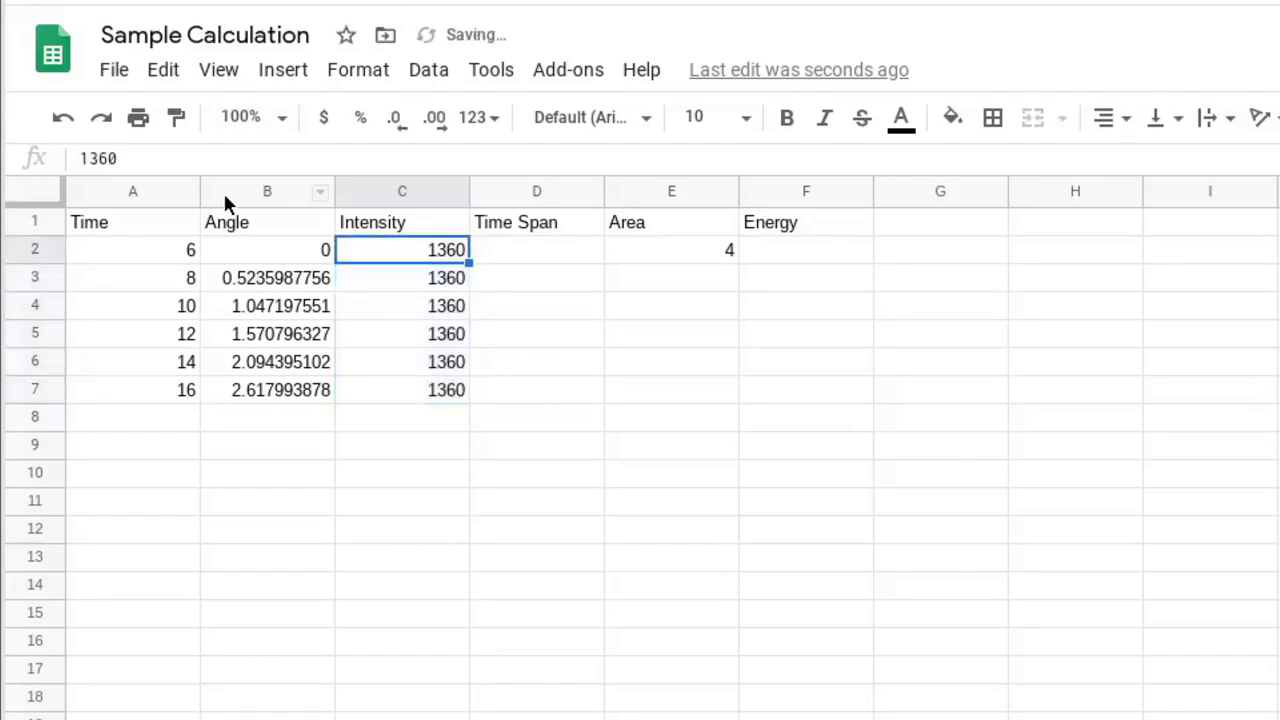
key(Up)
key(Down)
key(Right)
key(Left)
key(Left)
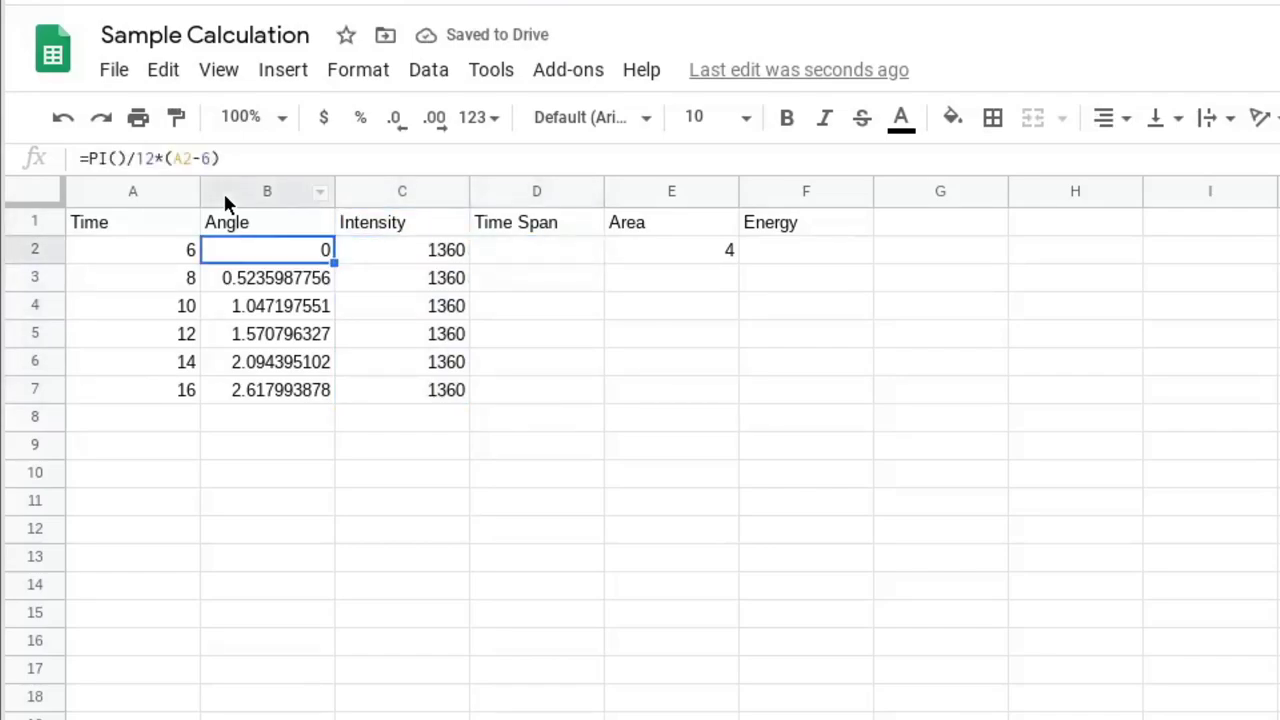
- Enter a time span formula in D2 that subtracts A2 from A3: =(A3-A2)
key(Right)
key(Right)
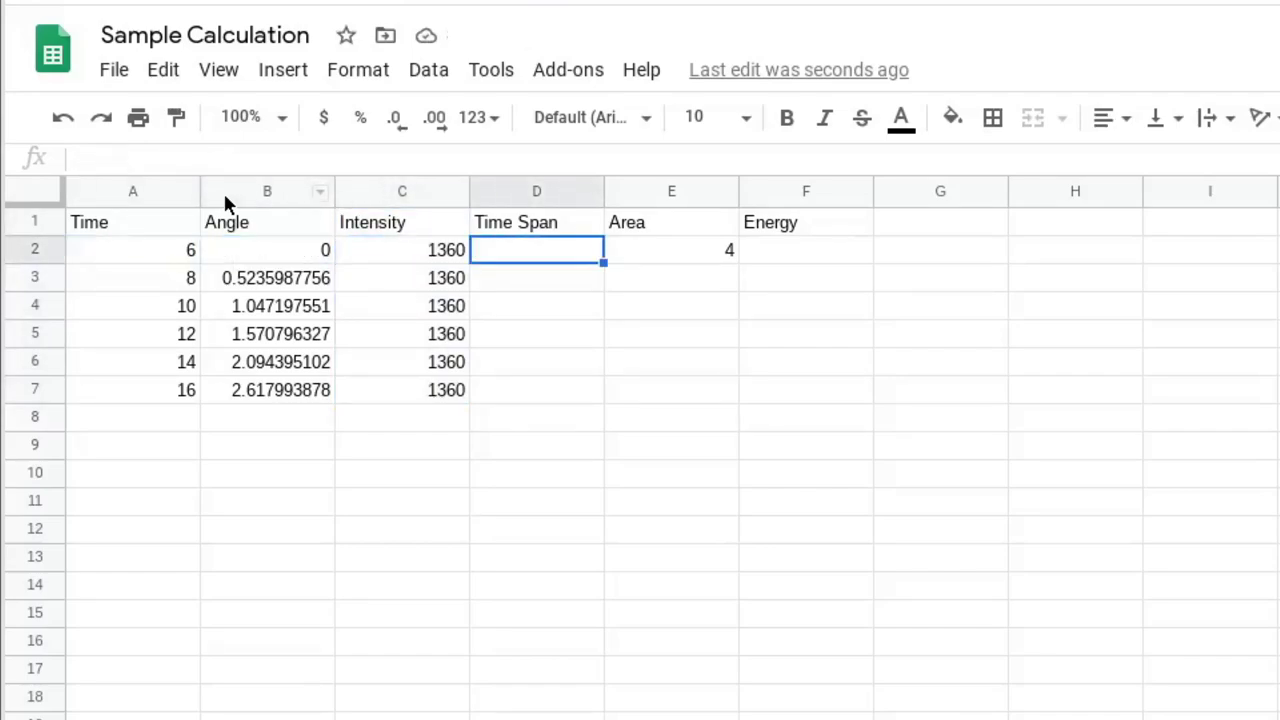
text(=()
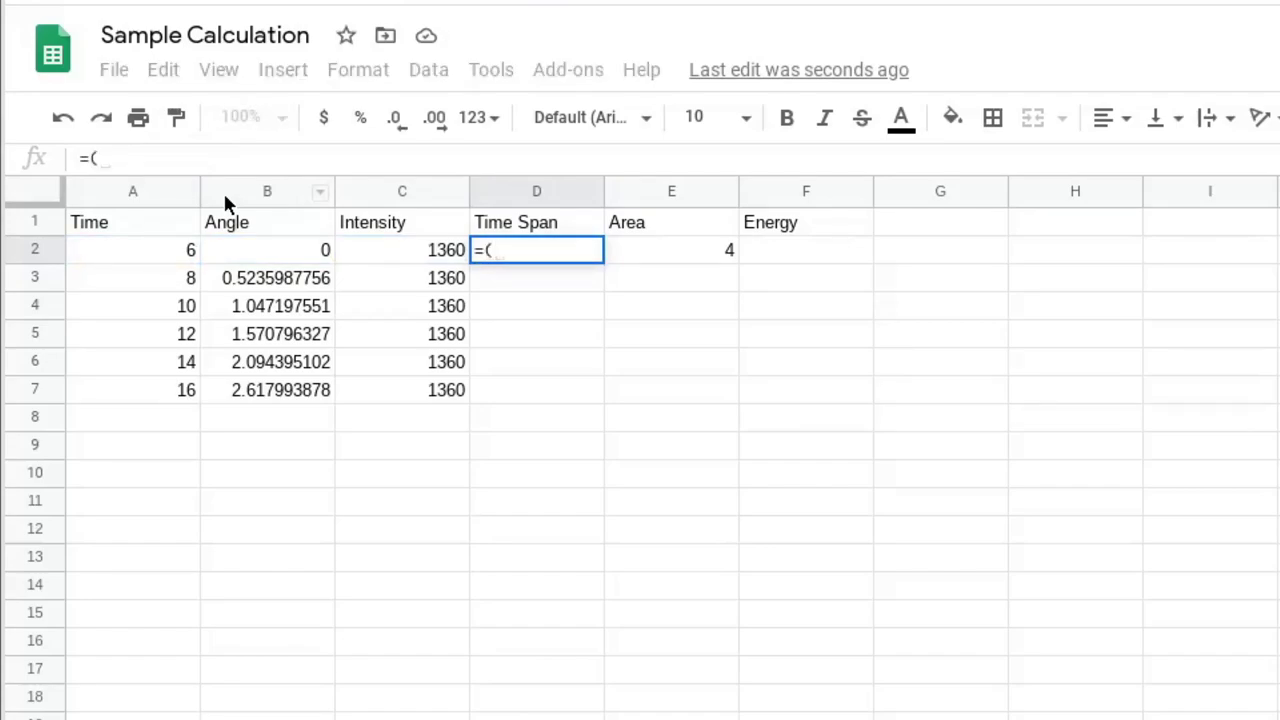
key(Left)
key(Left)
key(Left)
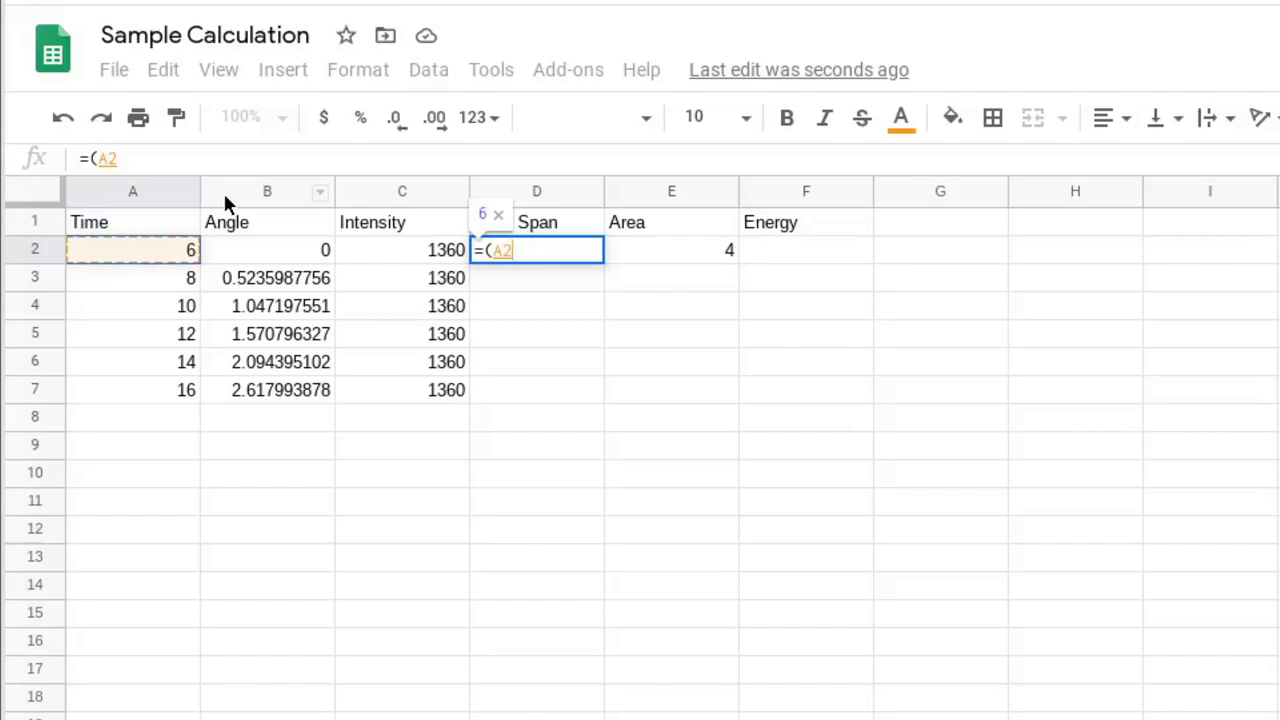
key(Down)
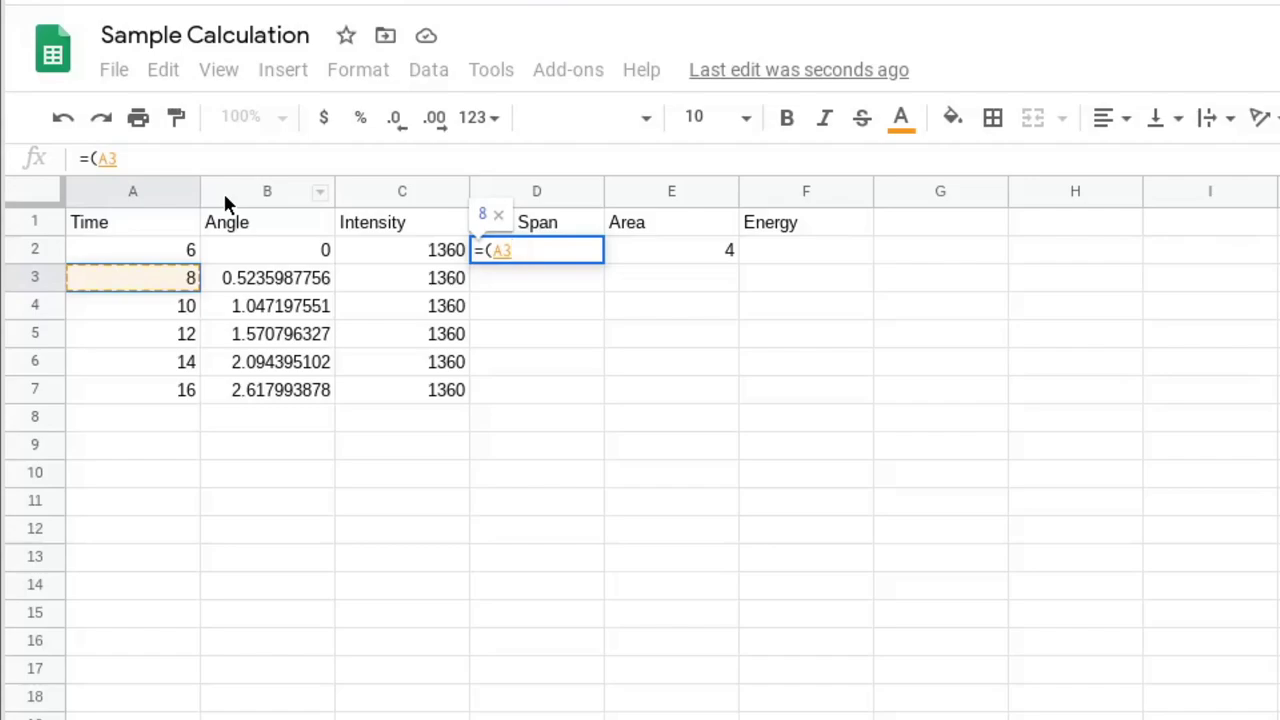
text(-)
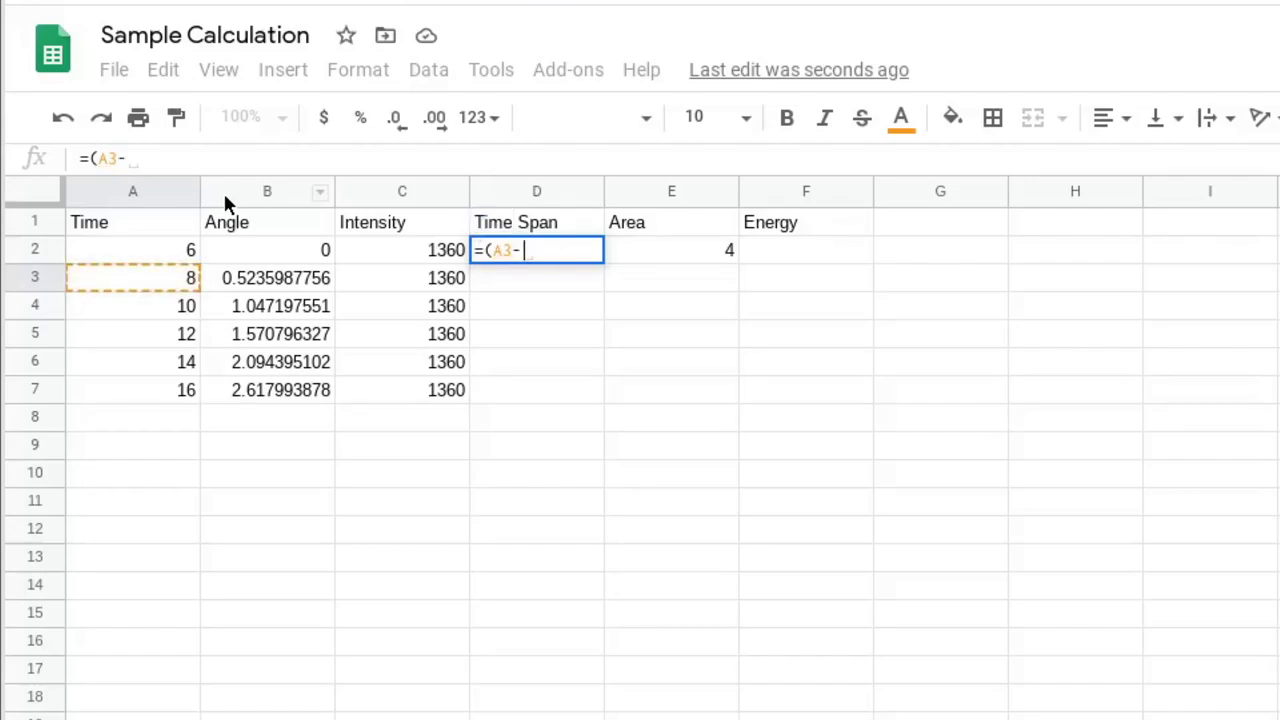
key(Left)
key(Left)
key(Left)
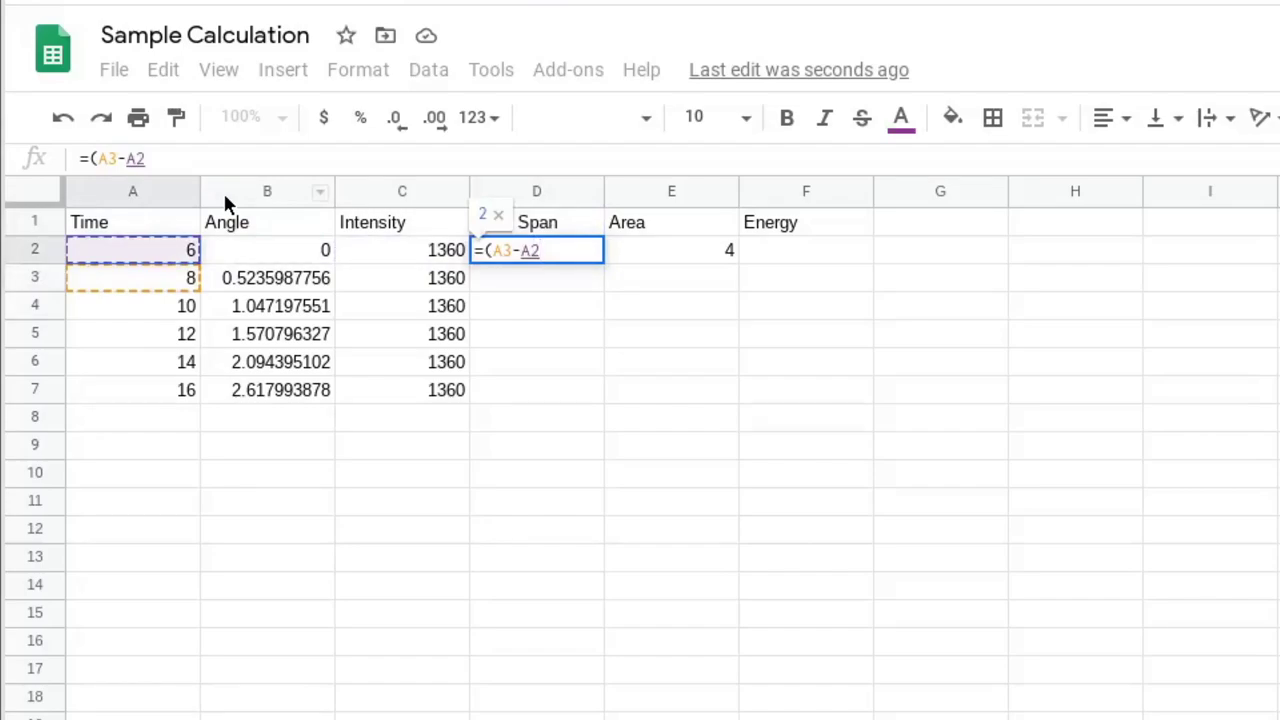
text())
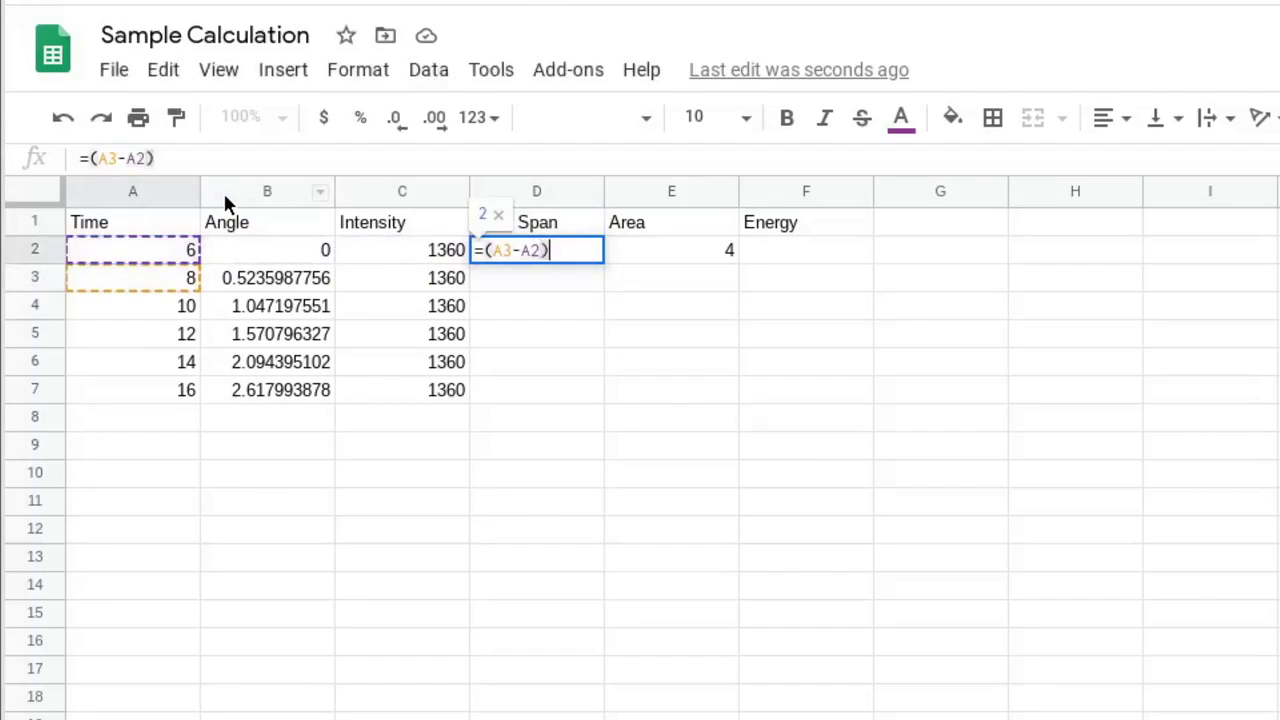
key(Return)
key(Up)
key(Down)
key(Up)
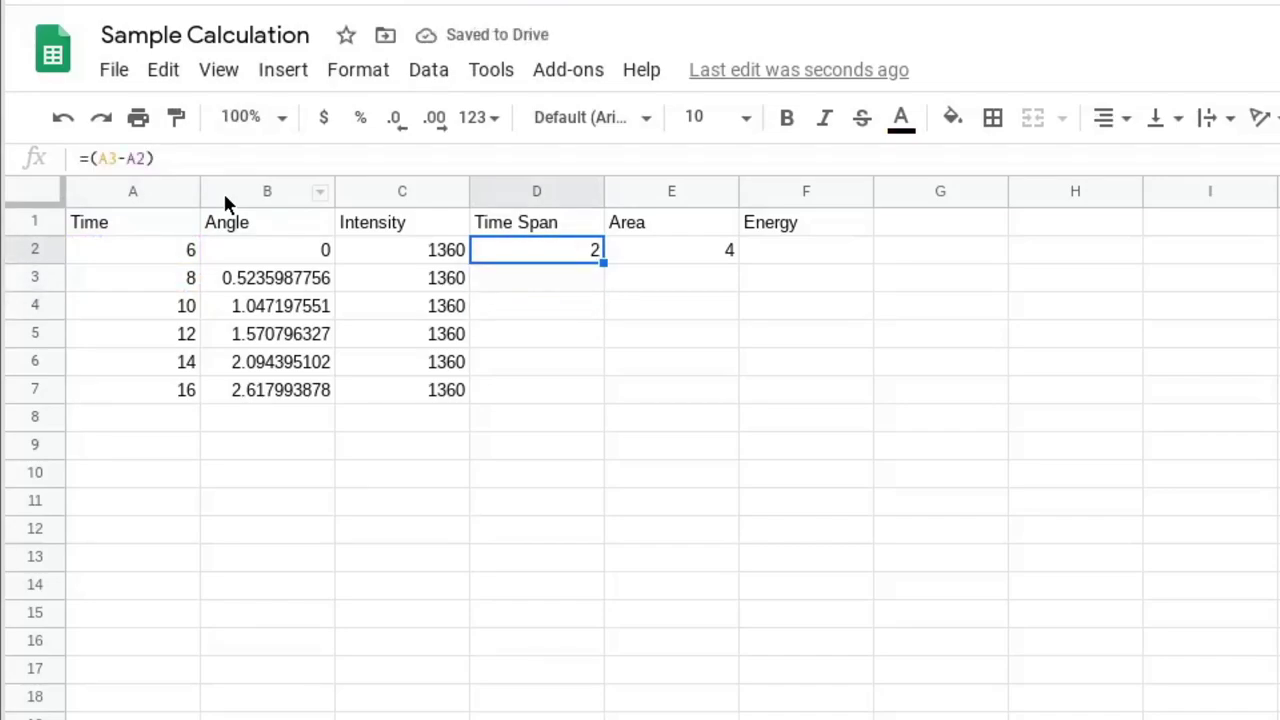
- Convert the time span in D2 from hours to seconds by extending its formula to =(A3-A2)*60*60
key(Return)
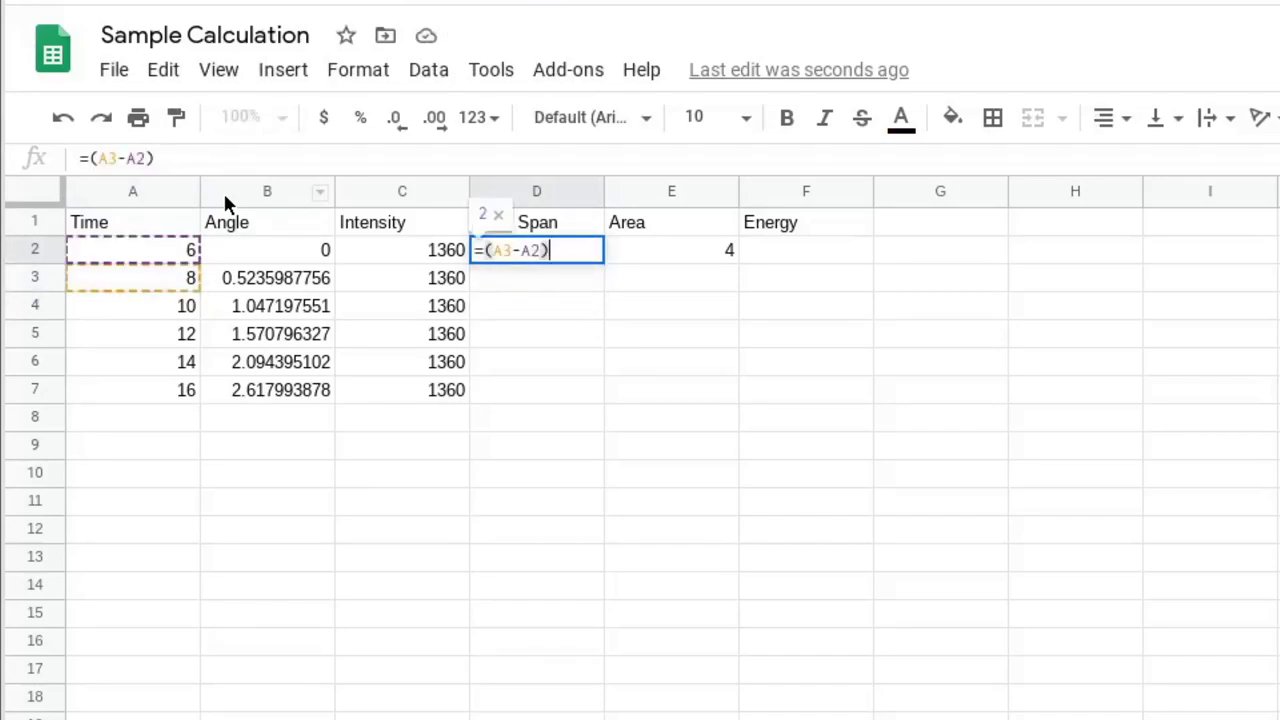
text(*60)
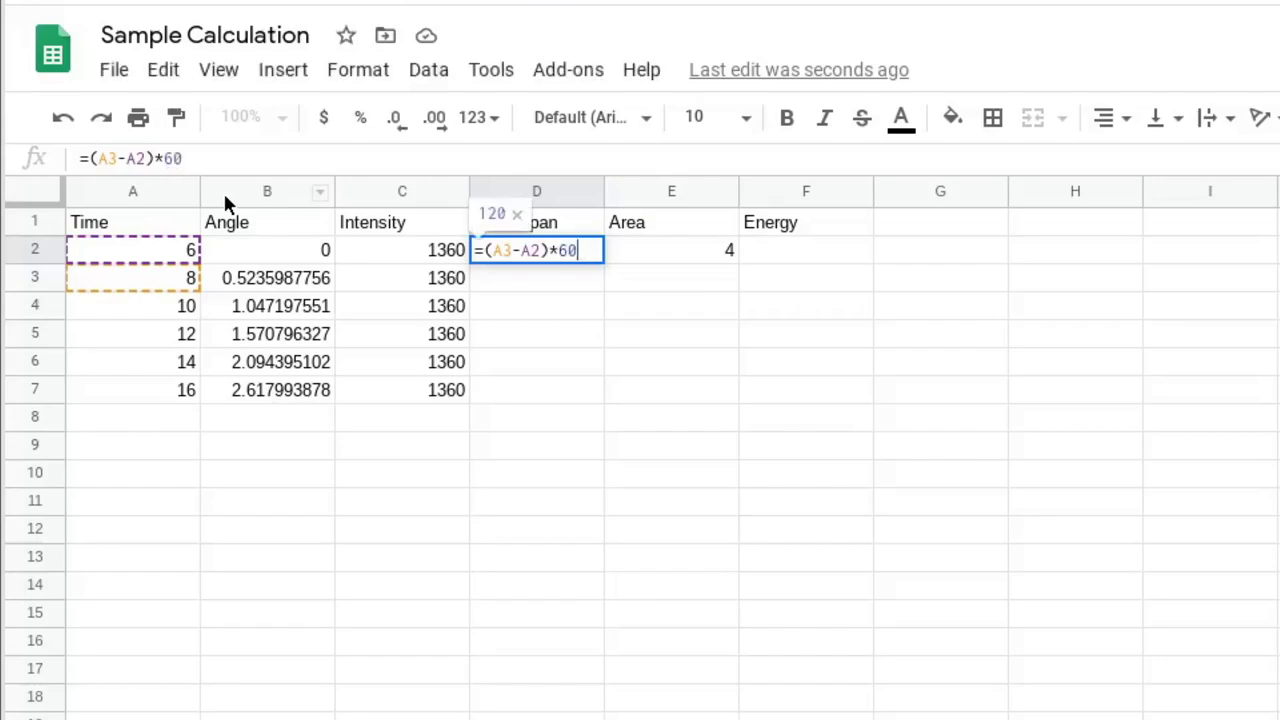
text(*60)
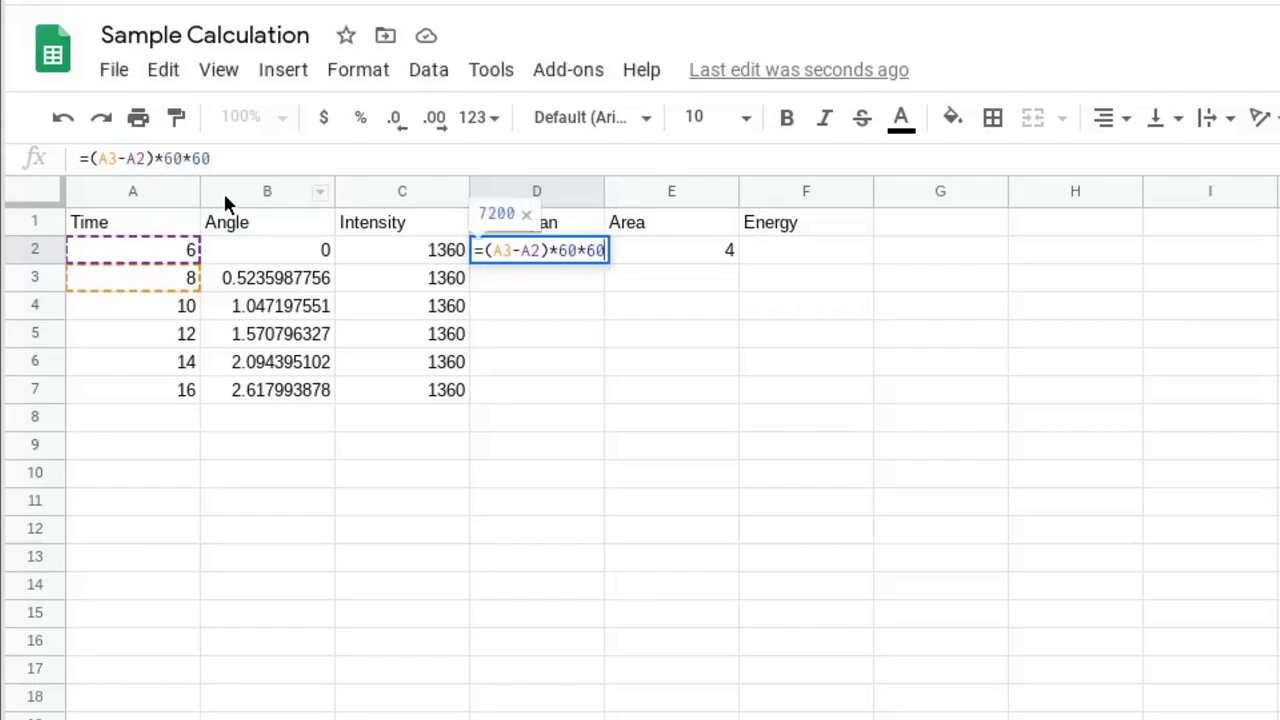
key(Return)
key(Up)
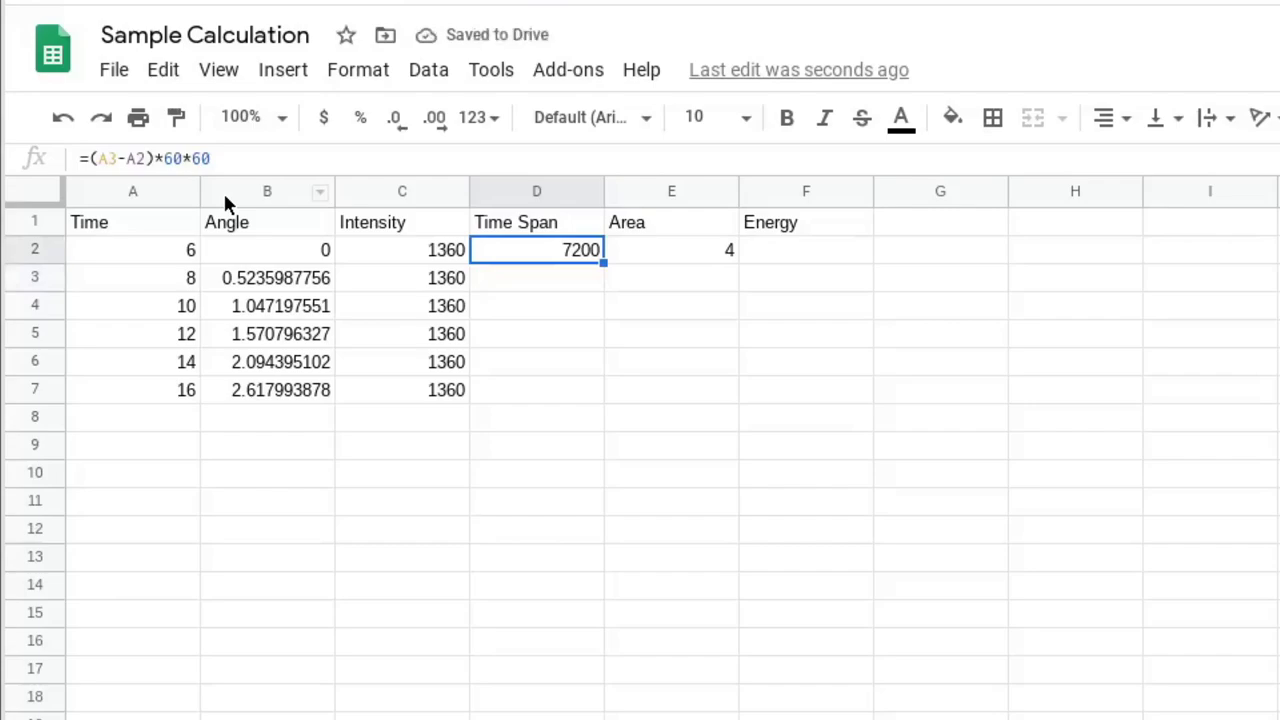
- Copy the time span formula in D2 down to cells D3 through D7
key(ctrl+c)
key(Down)
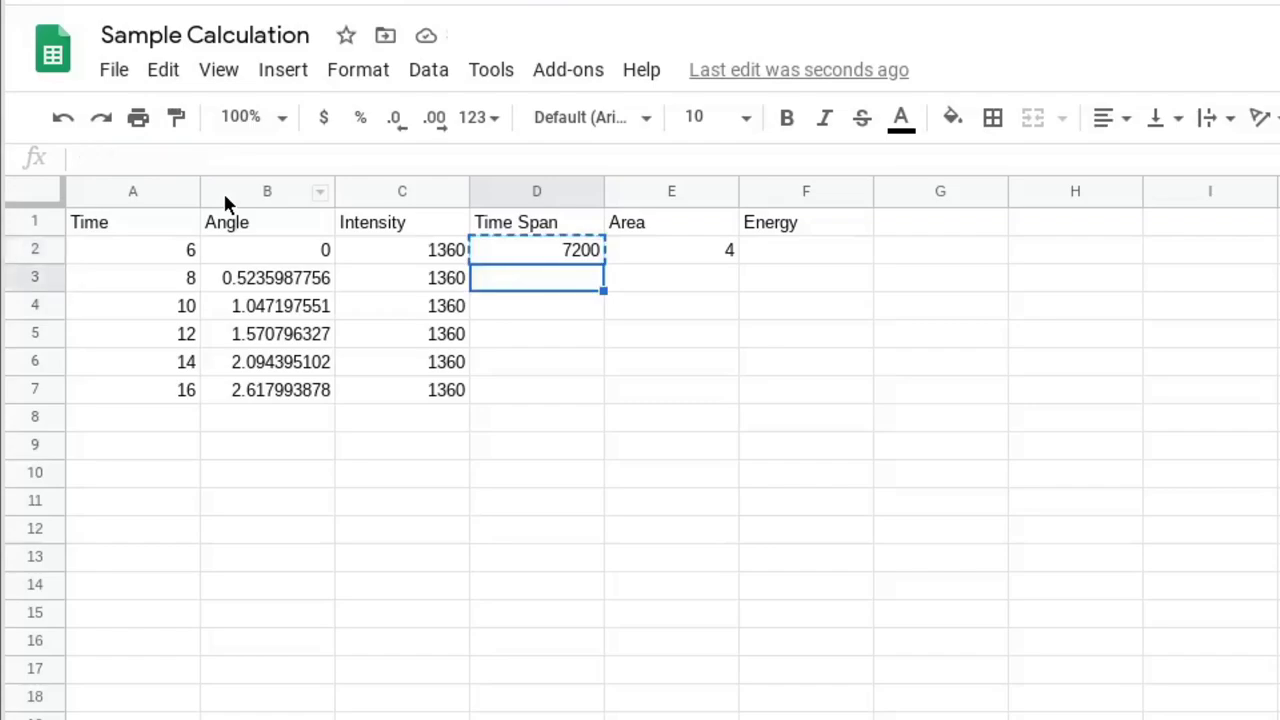
key(shift+Down)
key(shift+Down)
key(shift+Down)
key(shift+Down)
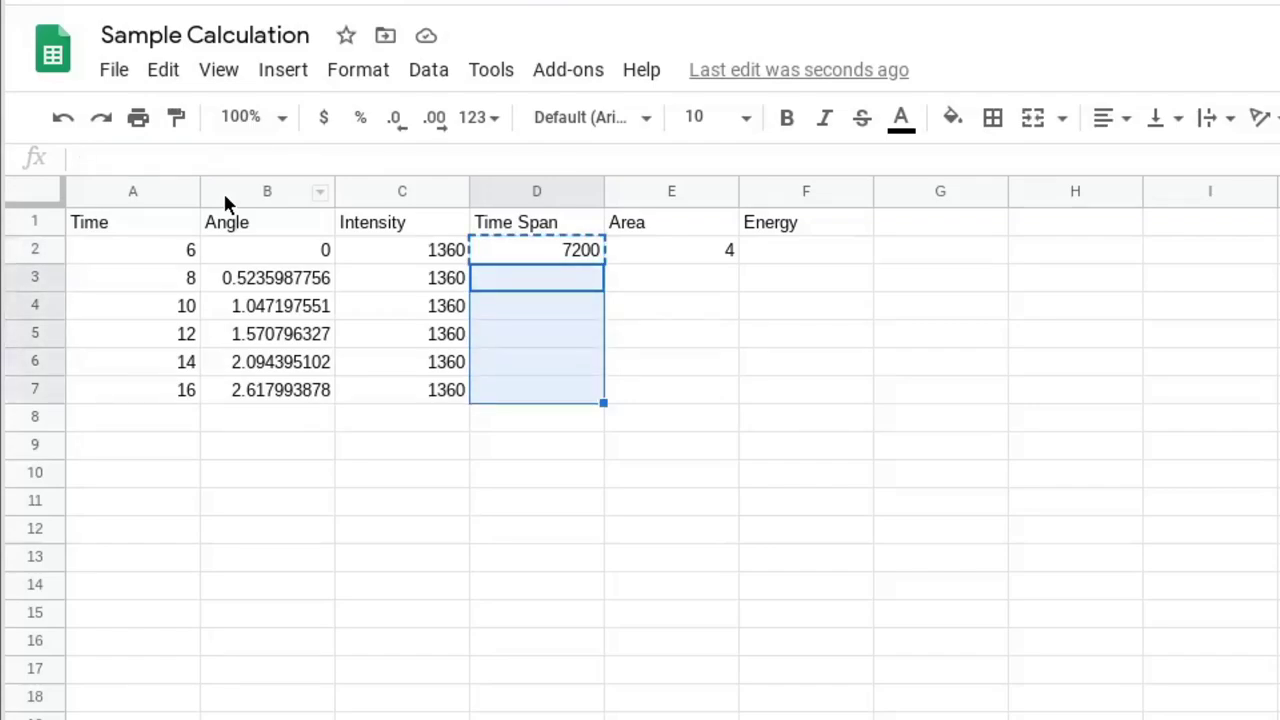
key(ctrl+v)
- Extend the Time column by one row, copying the formula in A7 to A8
key(Down)
key(Down)
key(Down)
key(Down)
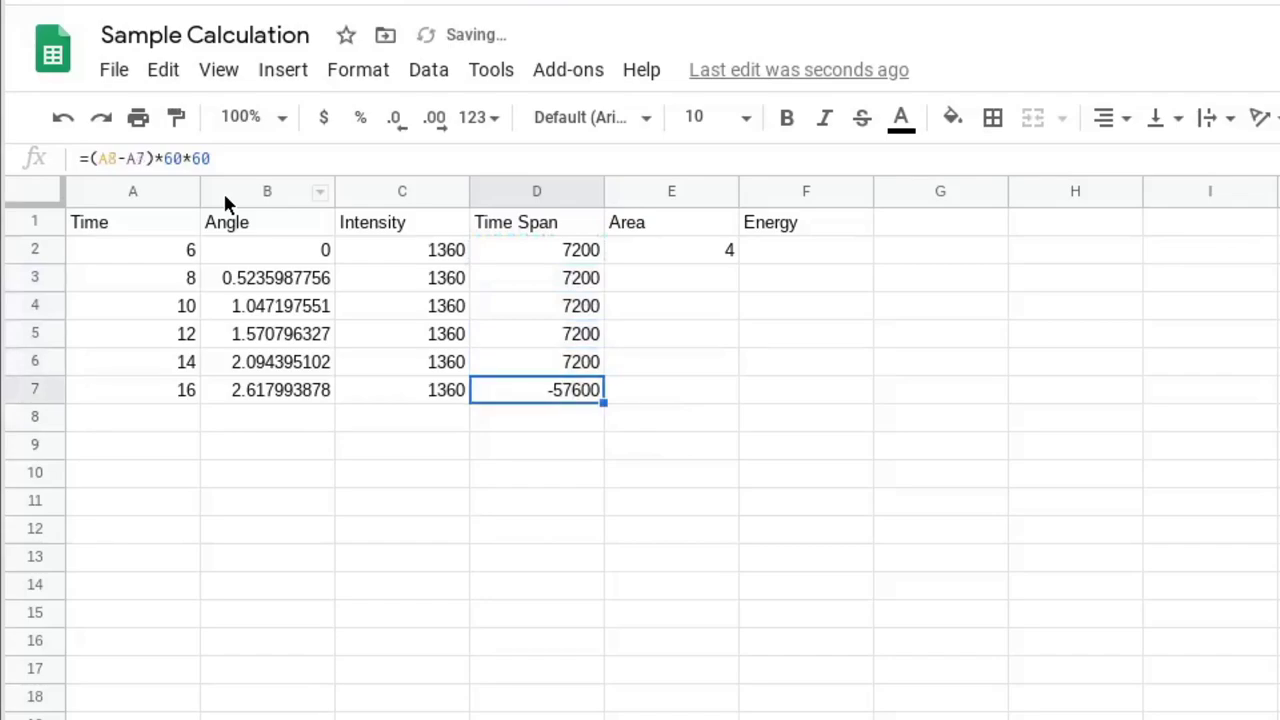
key(Left)
key(Left)
key(Left)
key(Down)
key(Up)
key(ctrl+c)
key(Down)
key(ctrl+v)
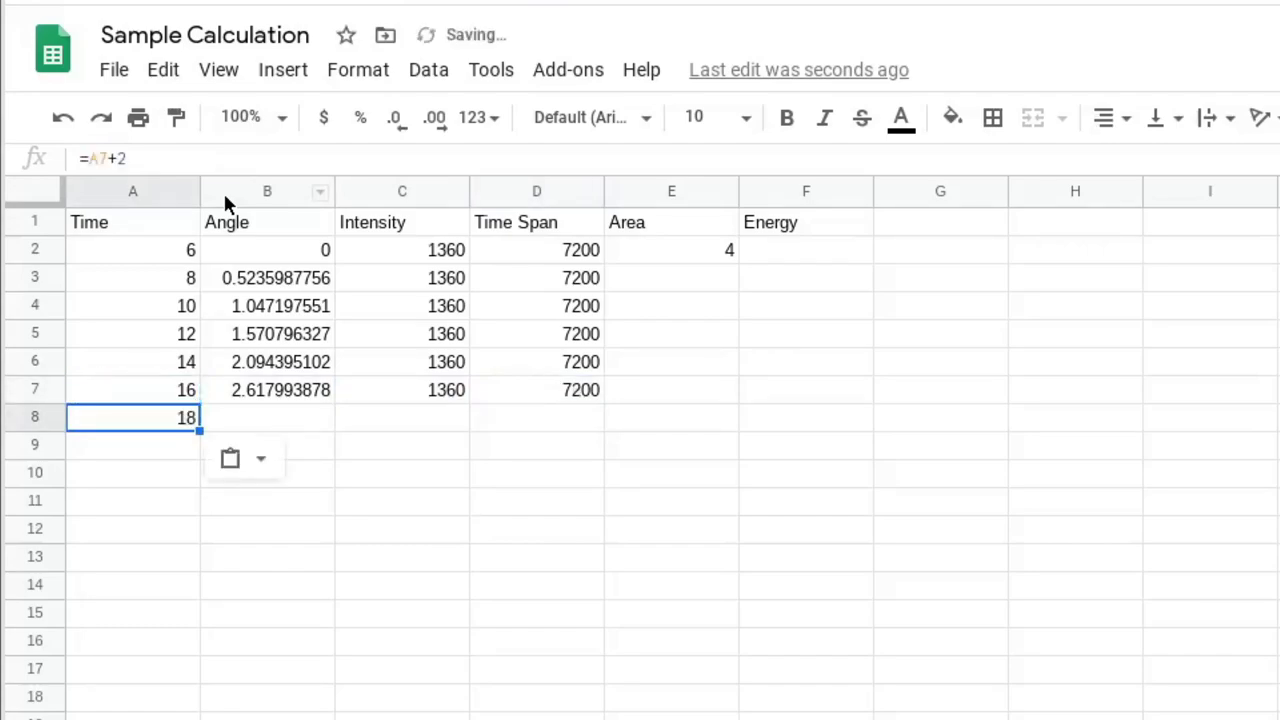
- Copy the area value in E2 down to cells E3 through E7, then select the first Energy cell, F2
key(Up)
key(Right)
key(Right)
key(Right)
key(Up)
key(Up)
key(Up)
key(Up)
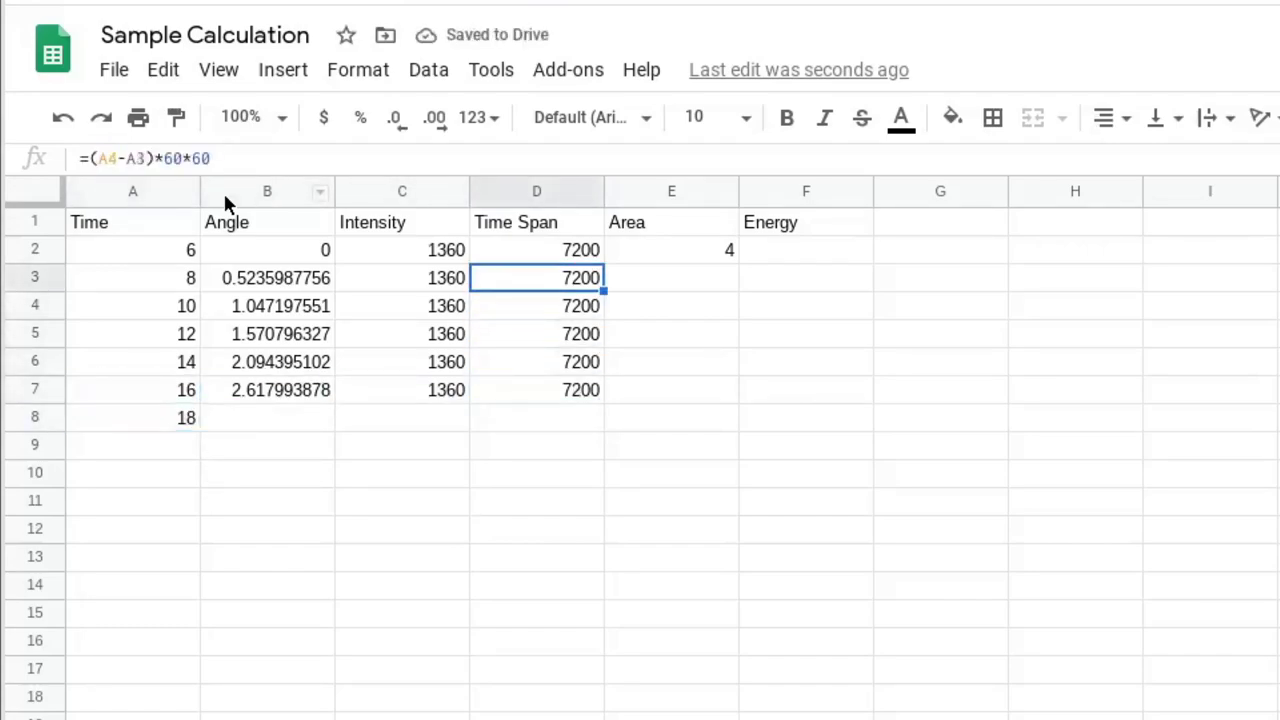
key(Up)
key(Right)
key(ctrl+c)
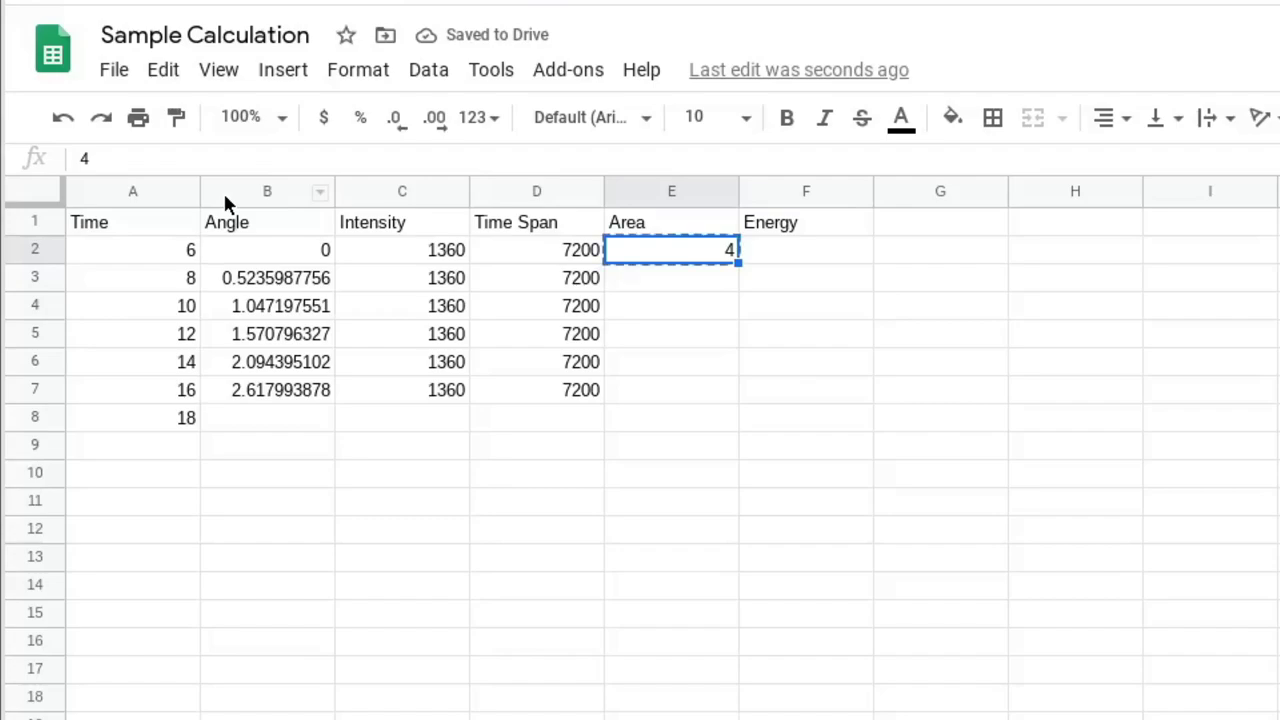
key(Down)
key(shift+Down)
key(shift+Down)
key(shift+Down)
key(shift+Down)
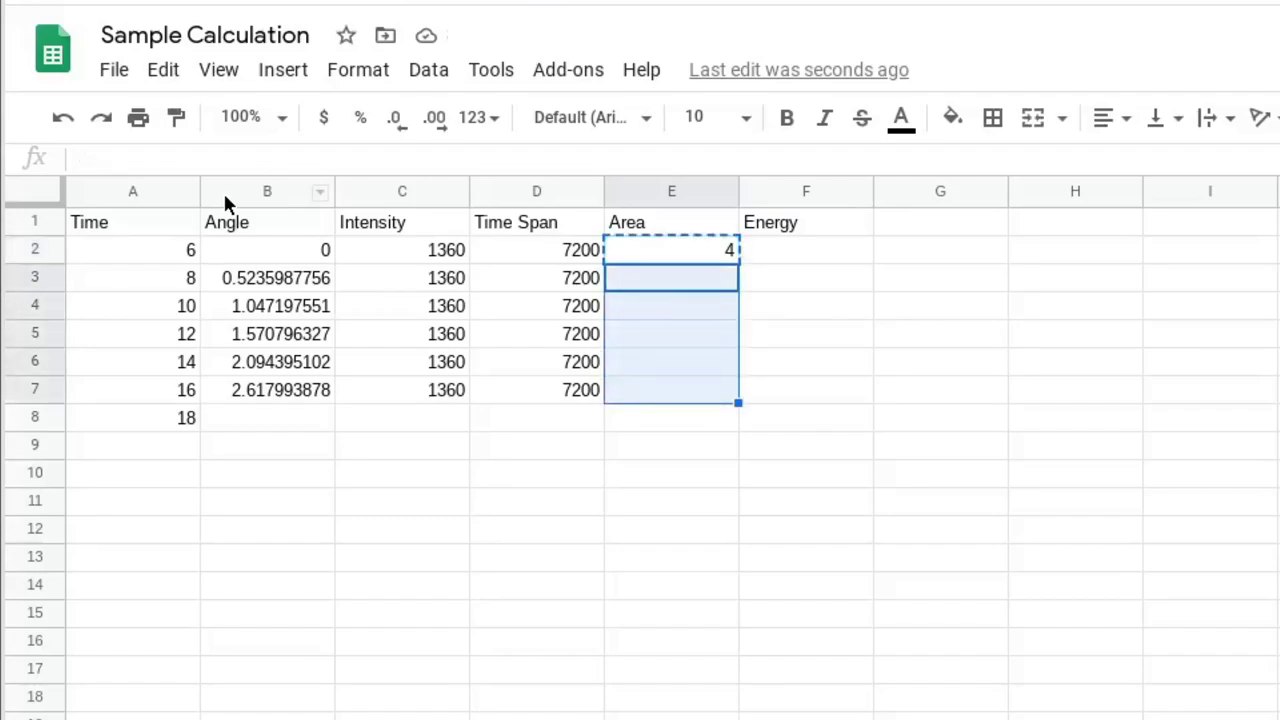
key(ctrl+v)
key(Up)
key(Up)
key(Down)
key(Right)
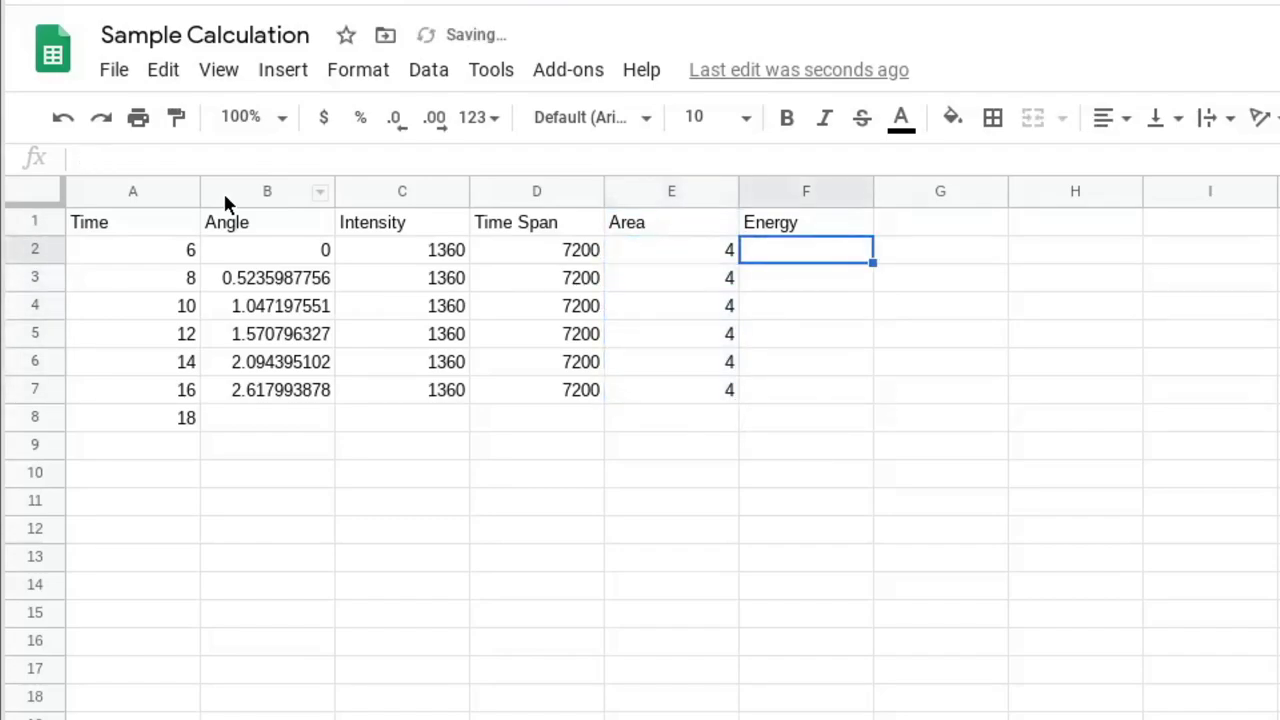
key(Left)
key(Left)
key(Left)
key(Left)
key(Right)
key(Right)
key(Right)
key(Right)
text(=)
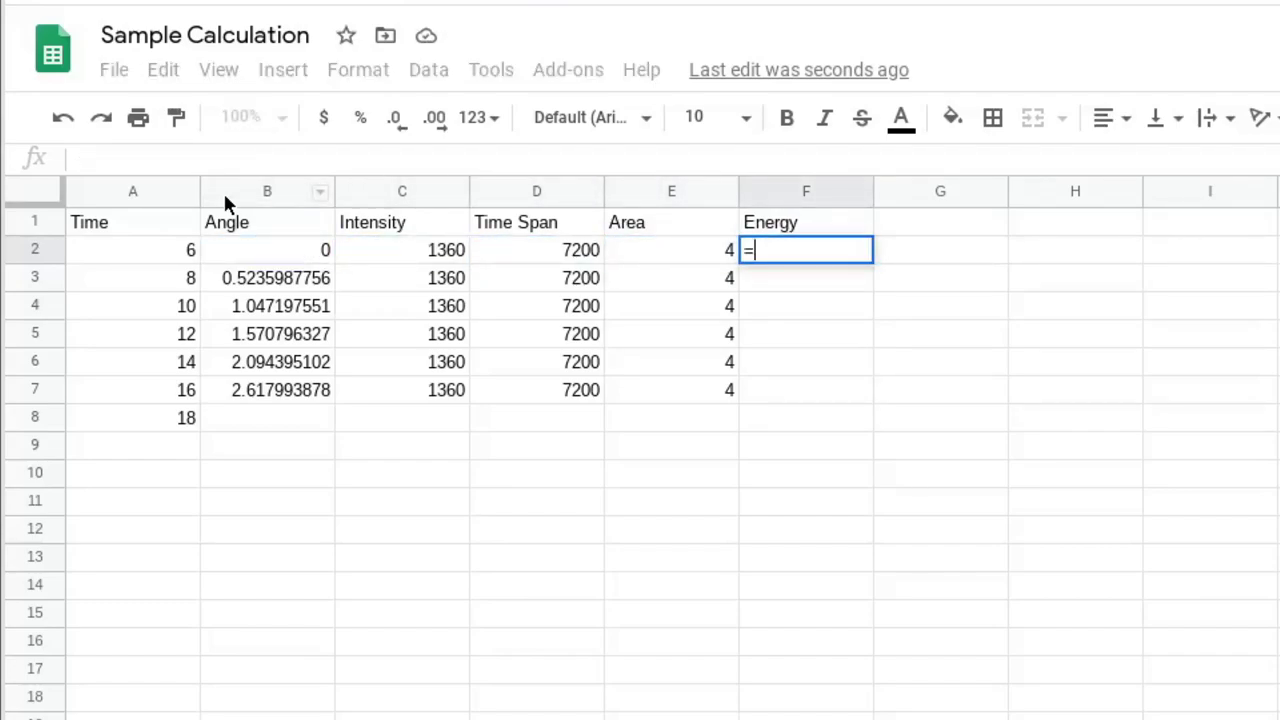
key(Left)
key(Left)
key(Left)
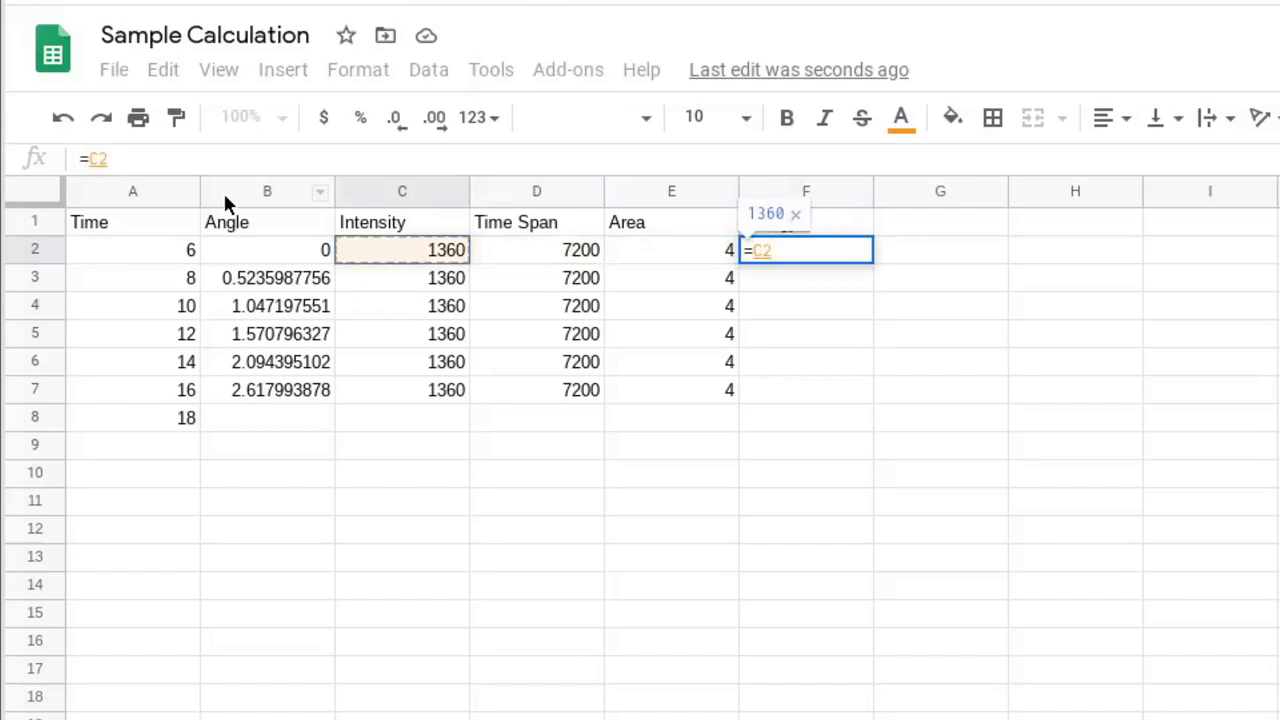
key(Escape)
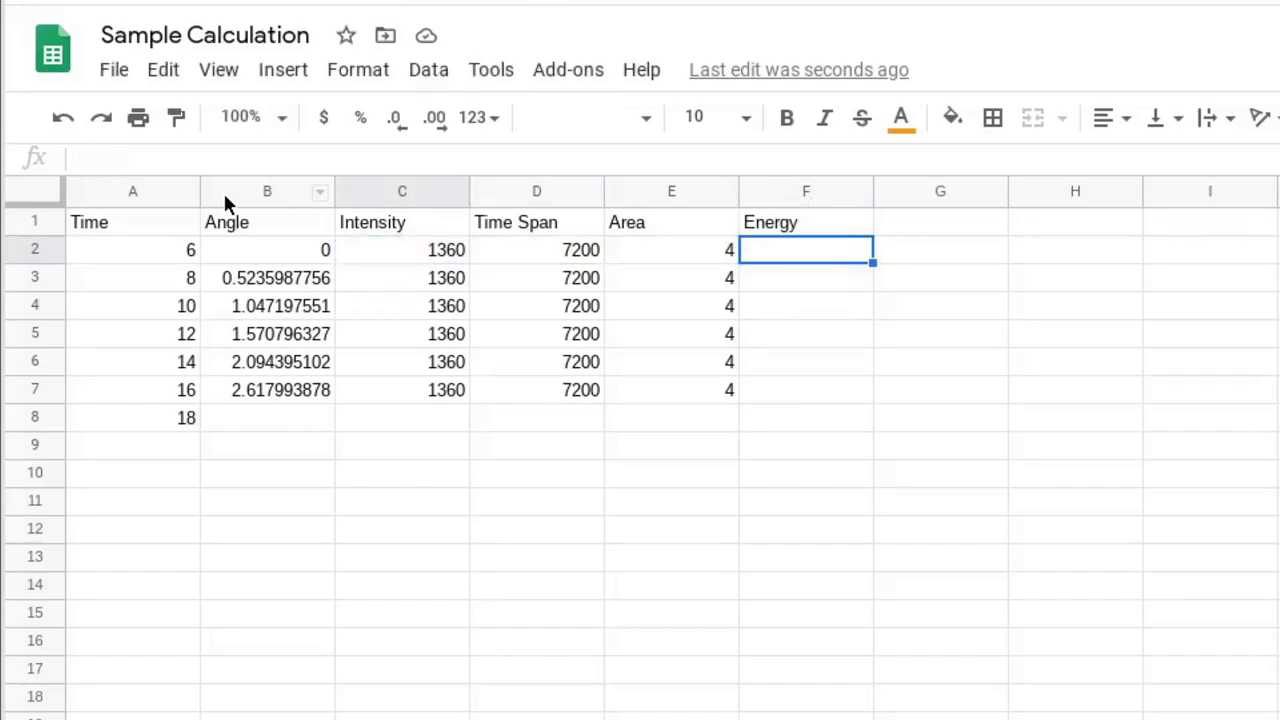
- Begin the energy formula in F2 as the intensity times the sine of the angle: =C2*sin(B2)
text(=)
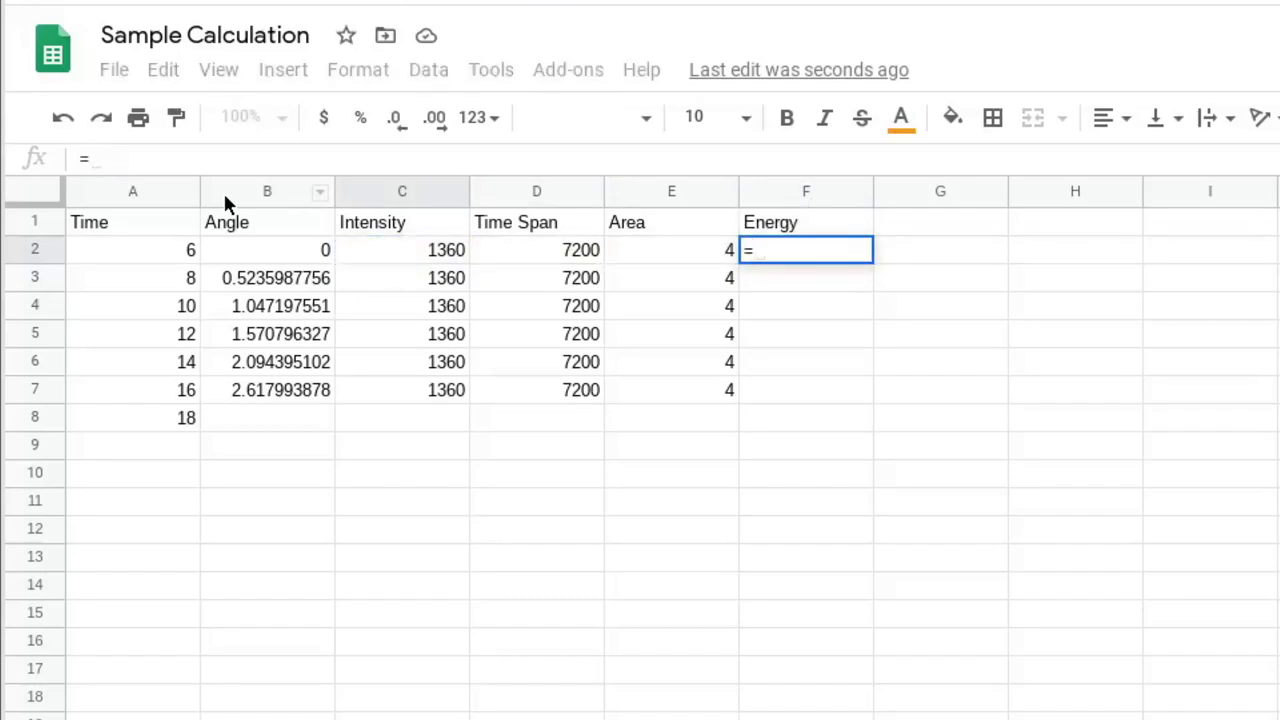
key(Left)
key(Left)
key(Left)
key(Left)
key(Left)
key(Right)
key(Right)
key(Right)
key(Left)
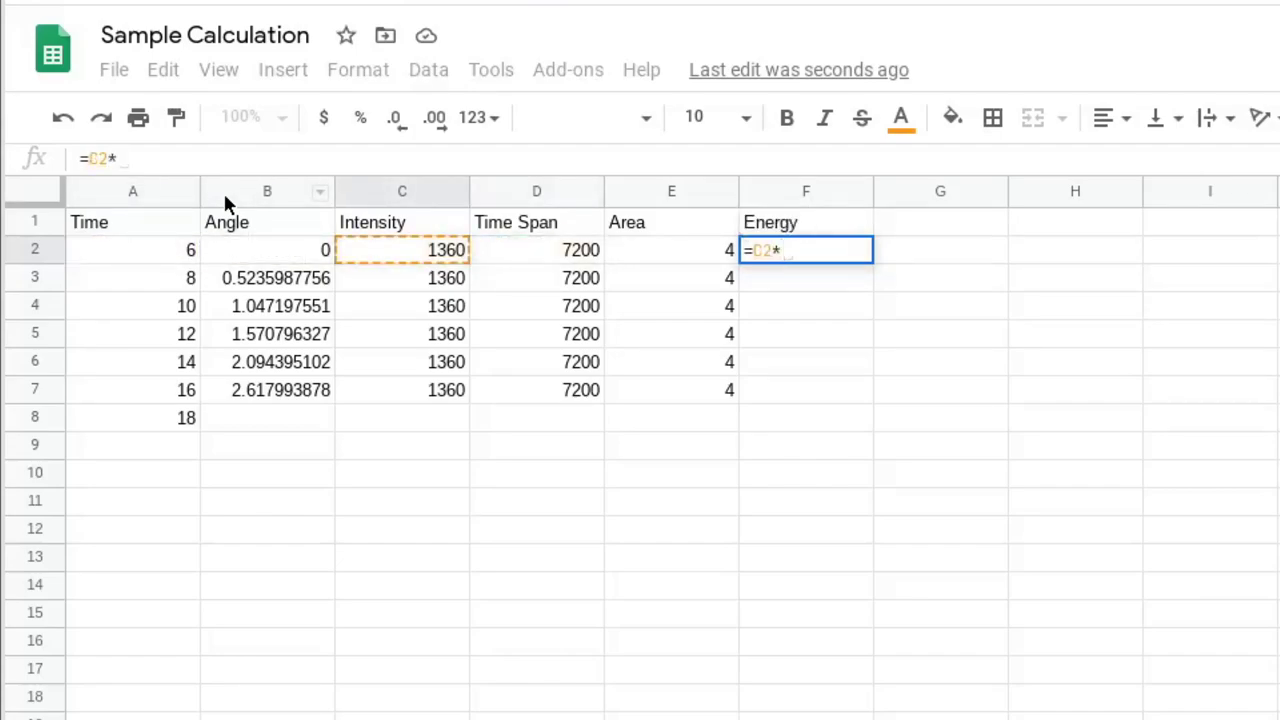
text(*sin()
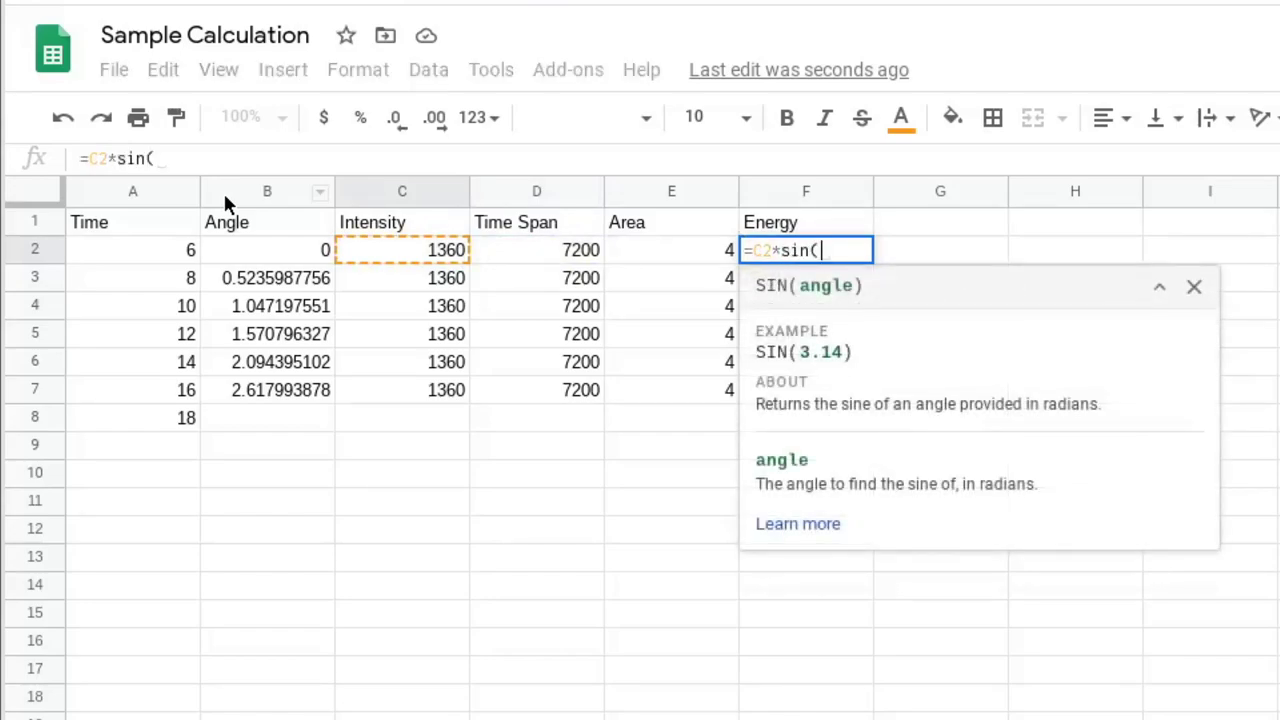
key(Right)
key(Left)
key(Left)
key(Left)
key(Left)
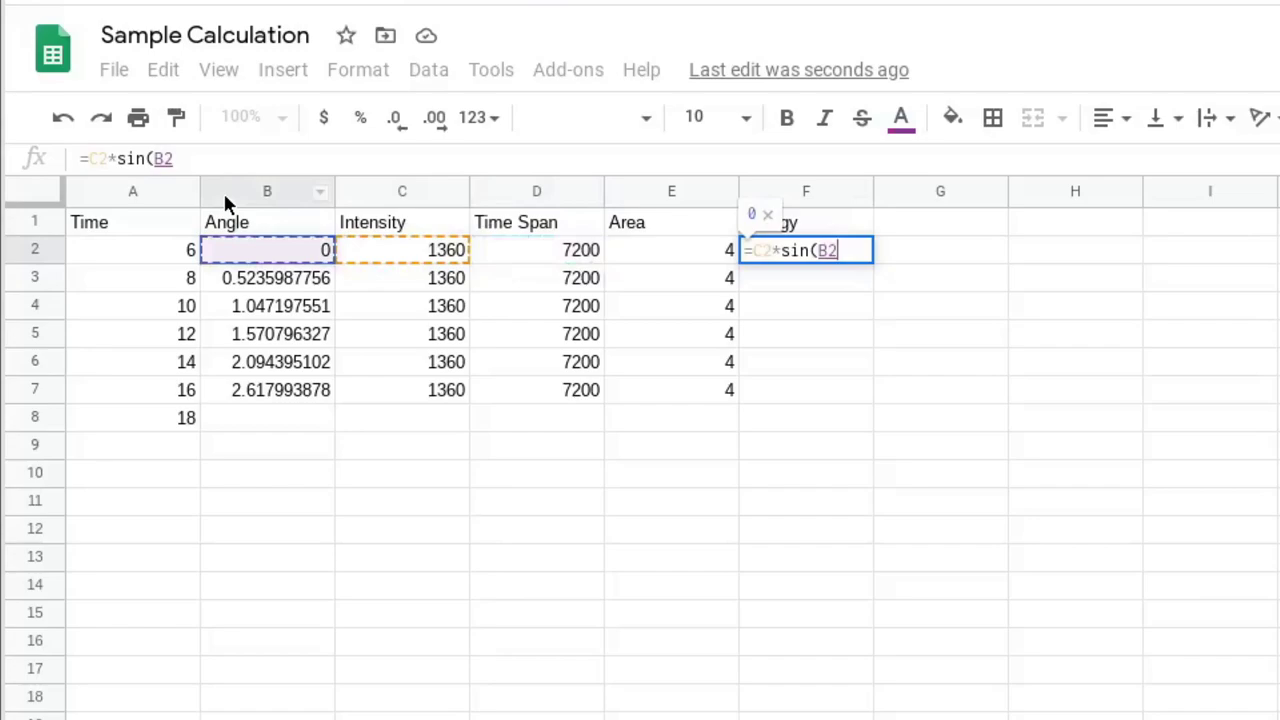
text())
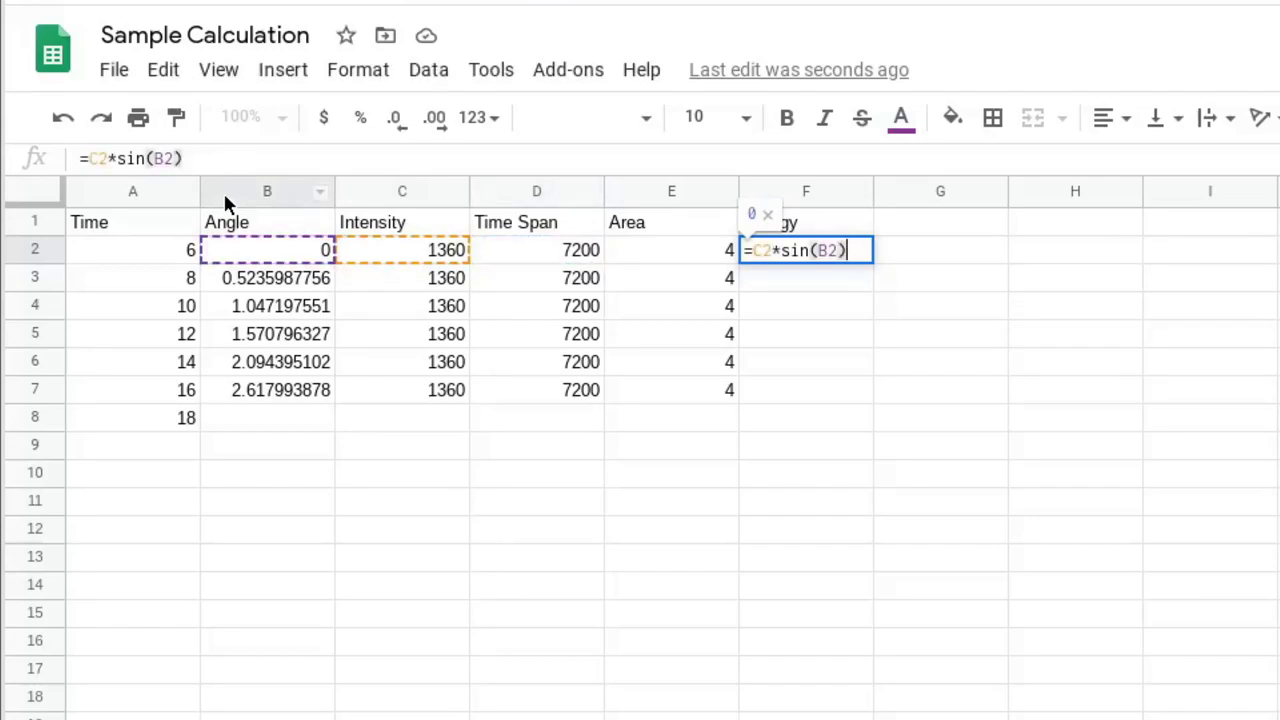
- Complete the energy formula in F2 by multiplying by the area and time span: =C2*sin(B2)*E2*D2
text(*)
key(Right)
key(Right)
key(Left)
key(Left)
key(Left)
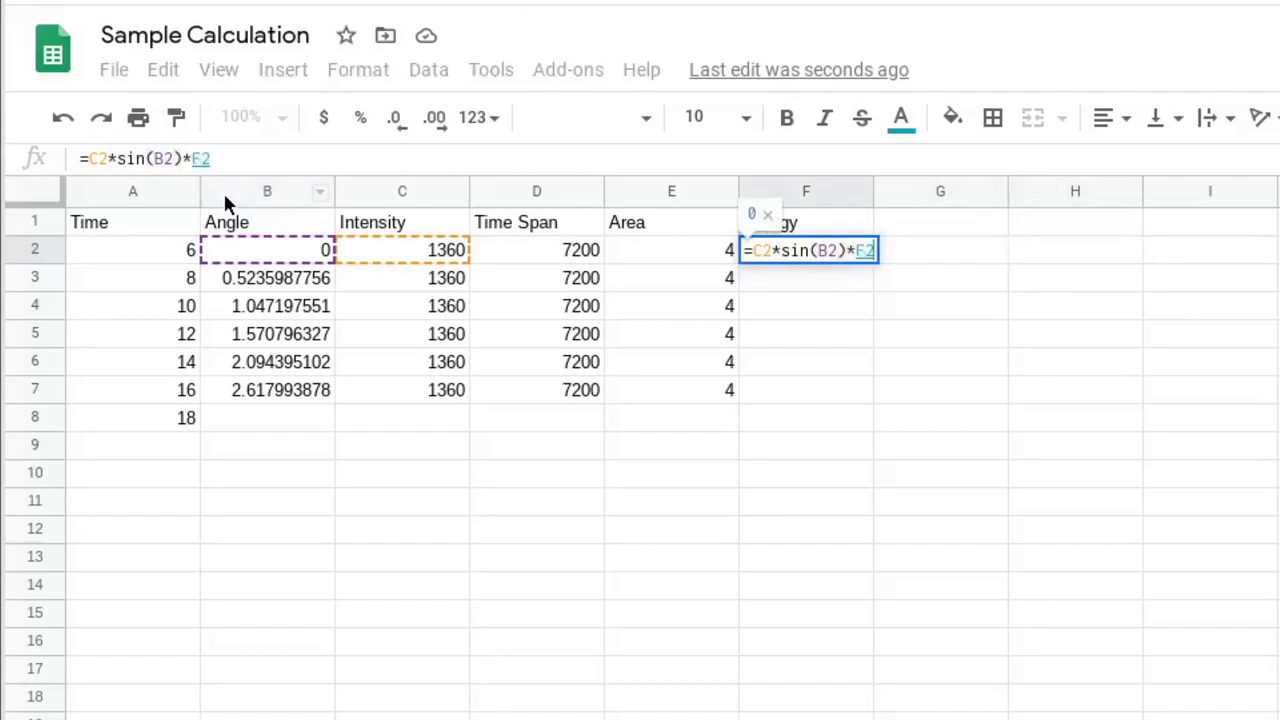
key(Left)
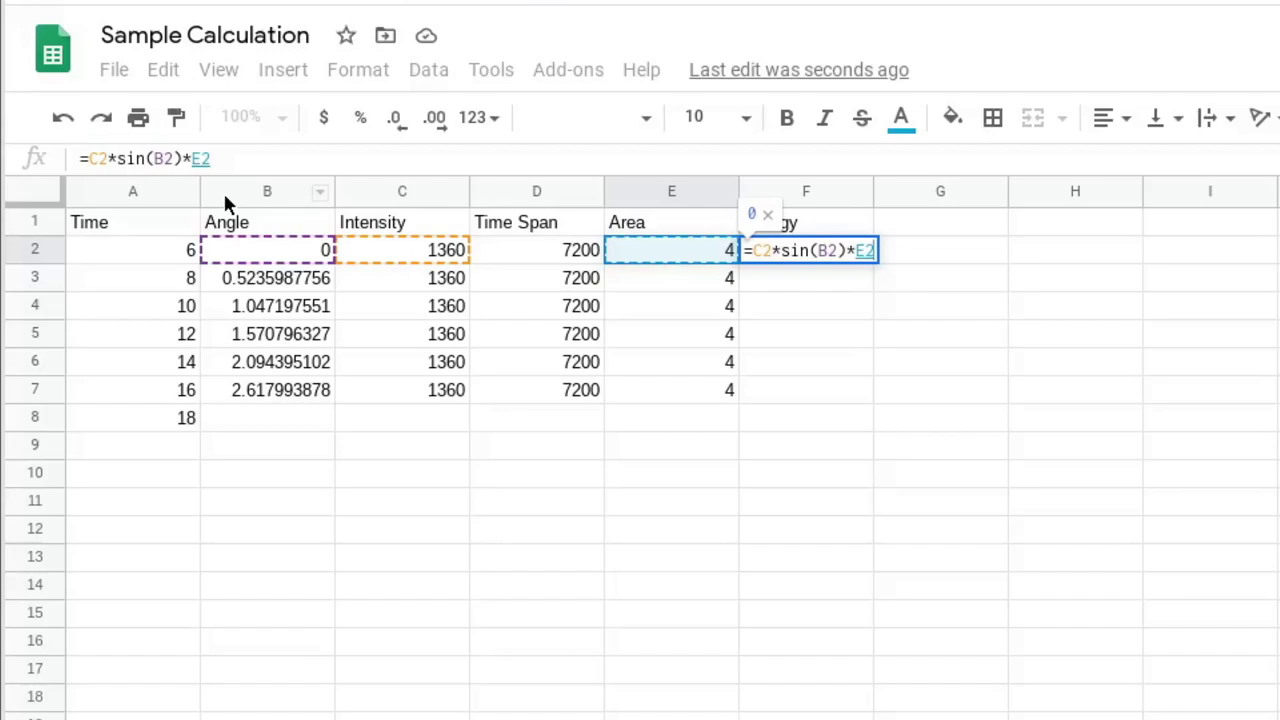
text(*)
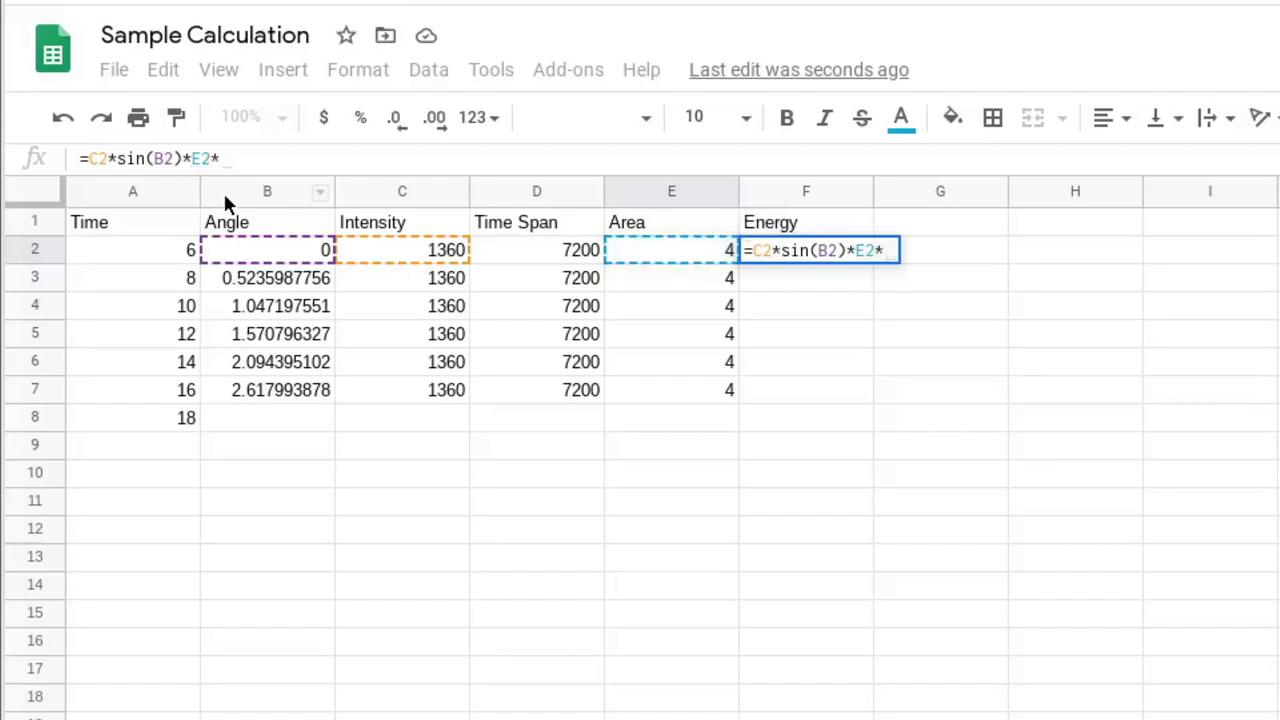
key(Left)
key(Left)
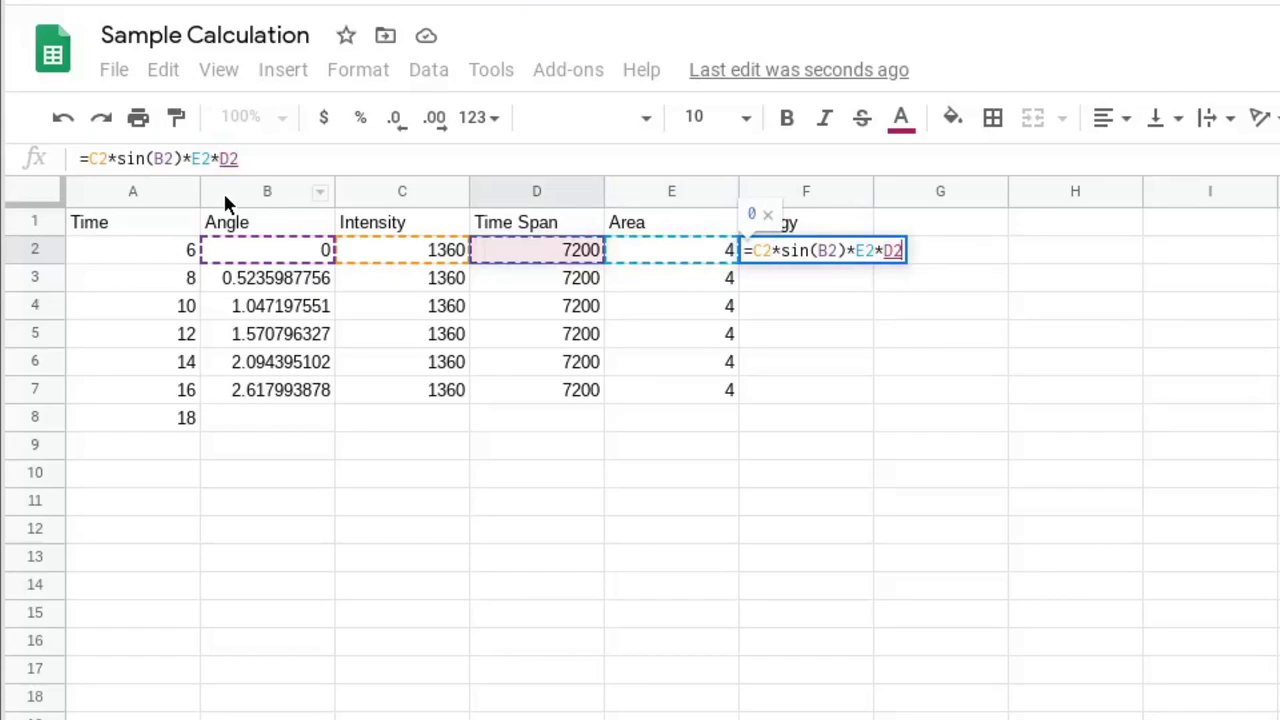
key(Return)
key(Up)
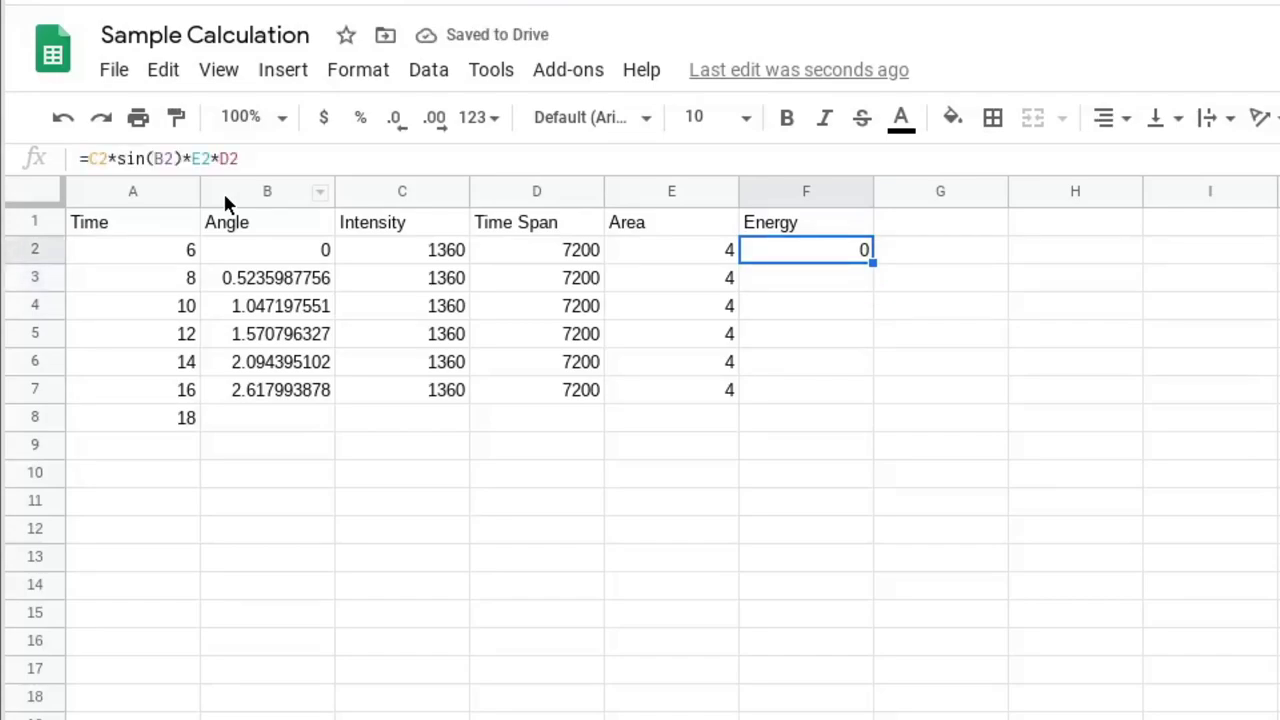
- Copy the energy formula in F2 down to cells F3 through F7
key(ctrl+c)
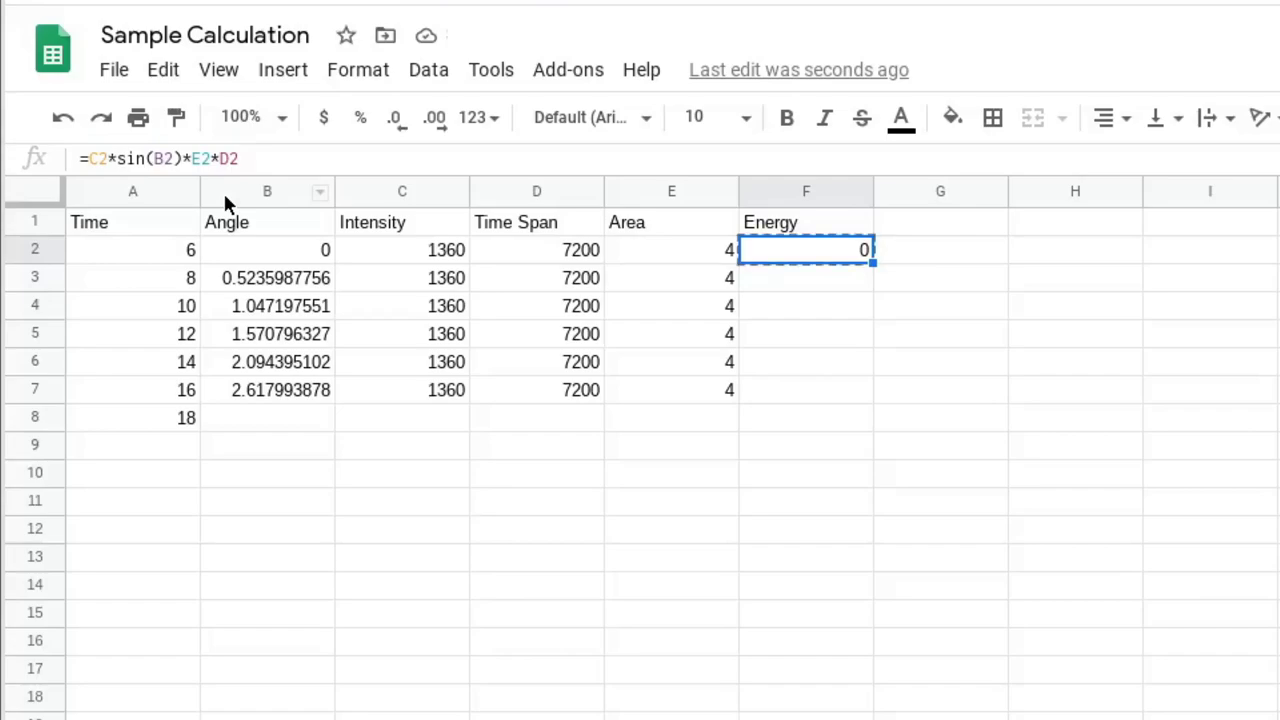
key(Down)
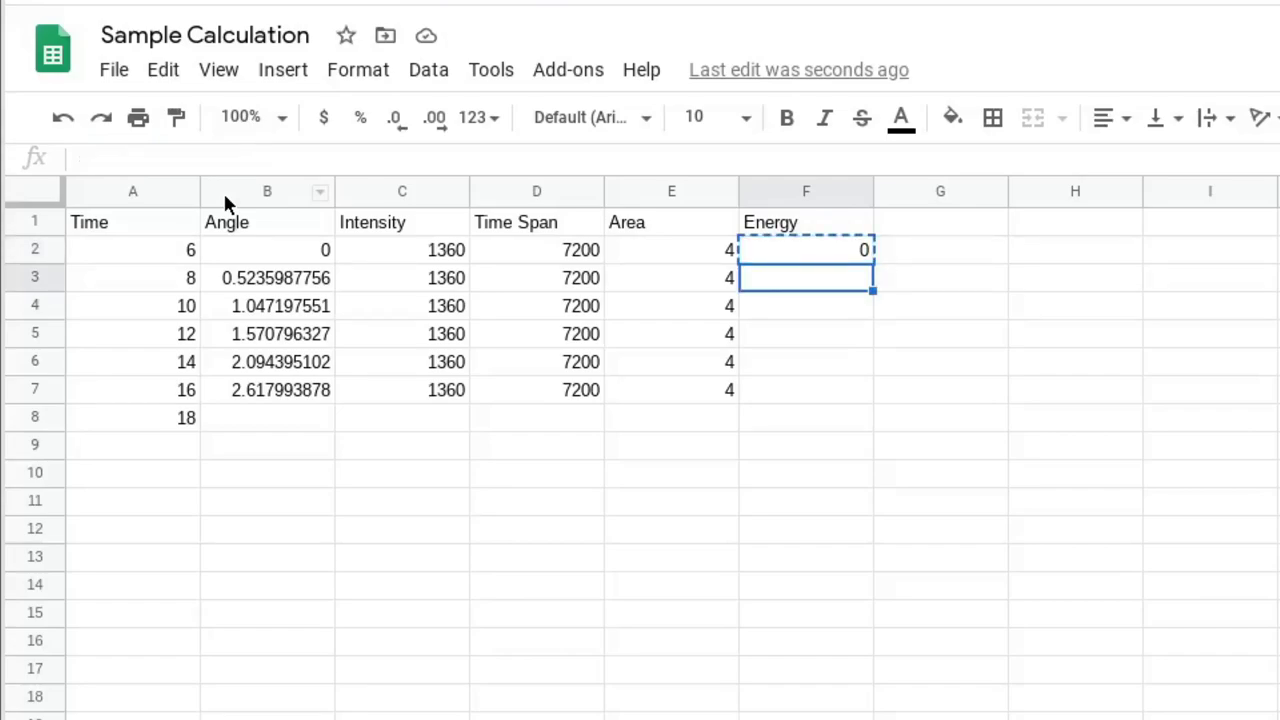
key(shift+Down)
key(shift+Down)
key(shift+Down)
key(shift+Down)
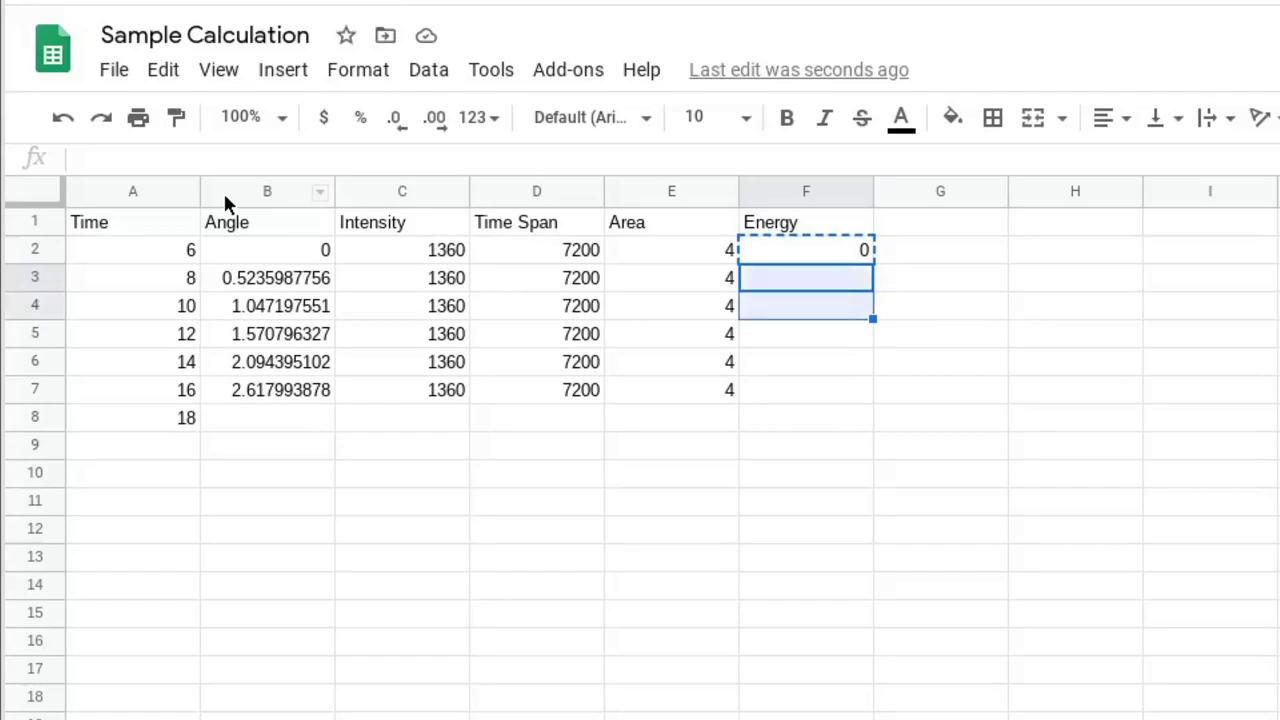
key(ctrl+v)
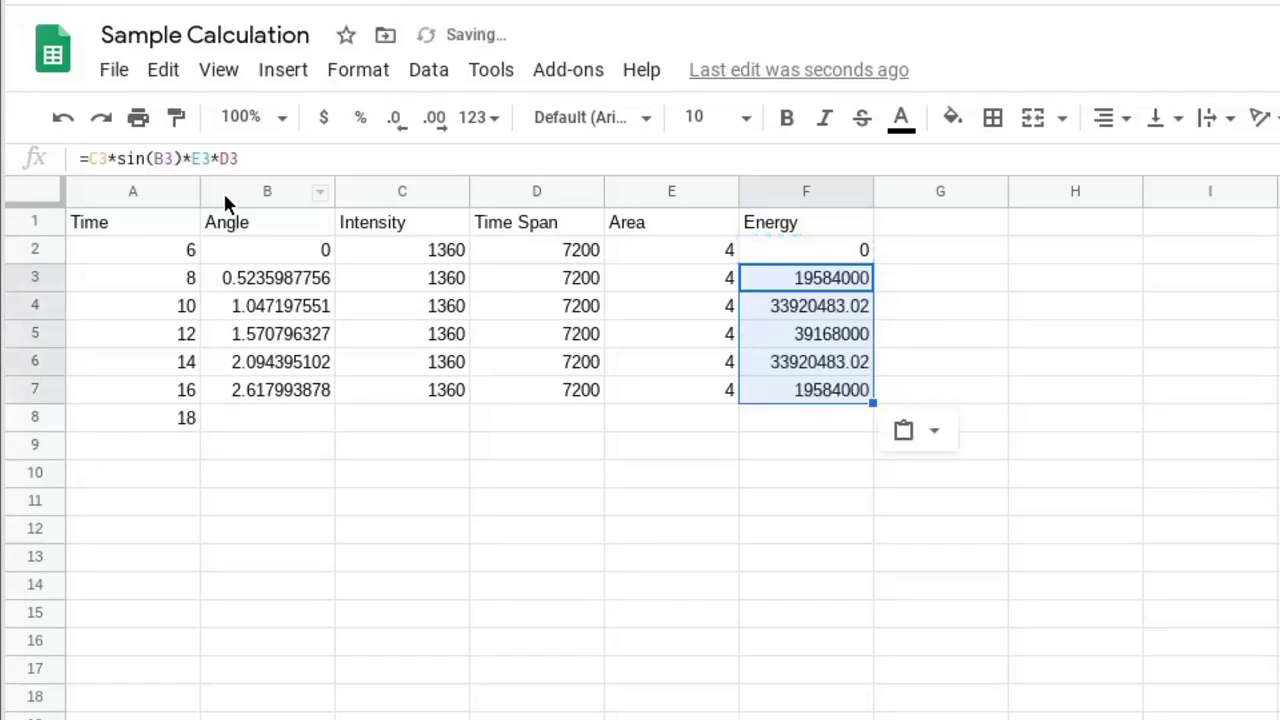
- Check the copied energy formulas in the Energy column row by row, down to F7
key(Down)
key(Down)
key(Up)
key(Up)
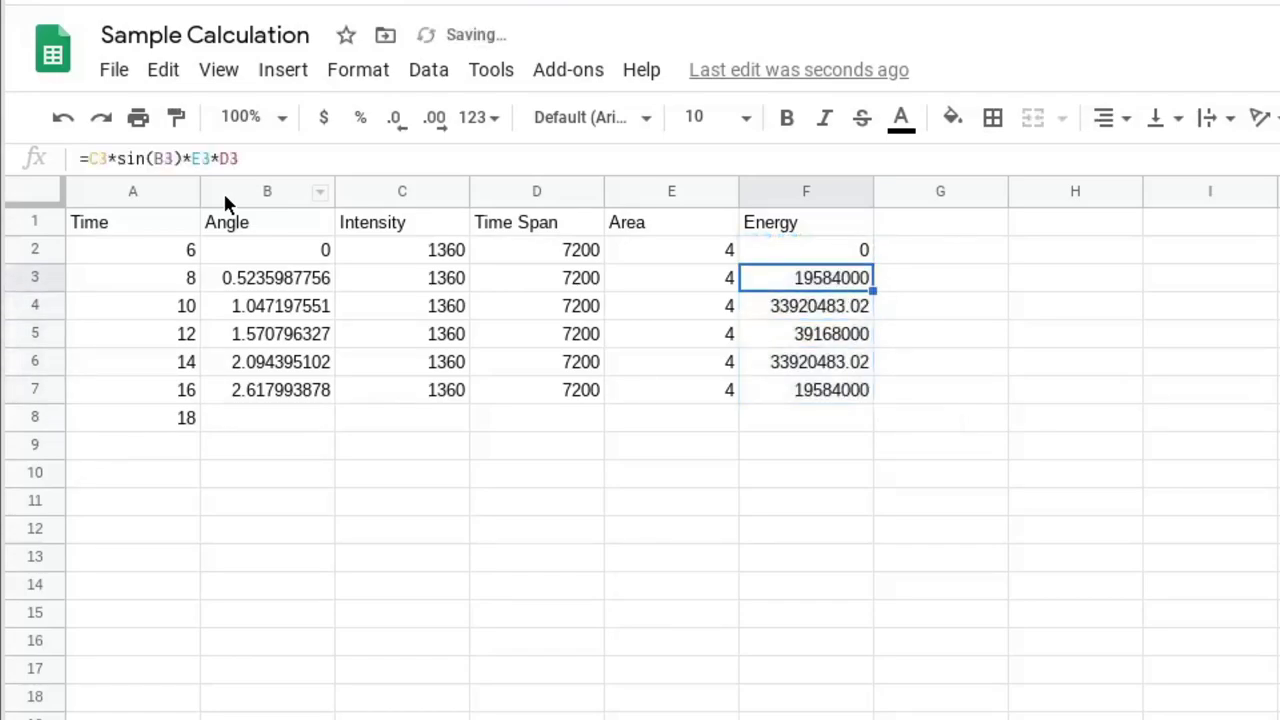
key(Down)
key(Down)
key(Down)
key(Down)
key(Down)
key(Up)
key(Up)
key(Up)
key(Up)
key(Up)
key(Up)
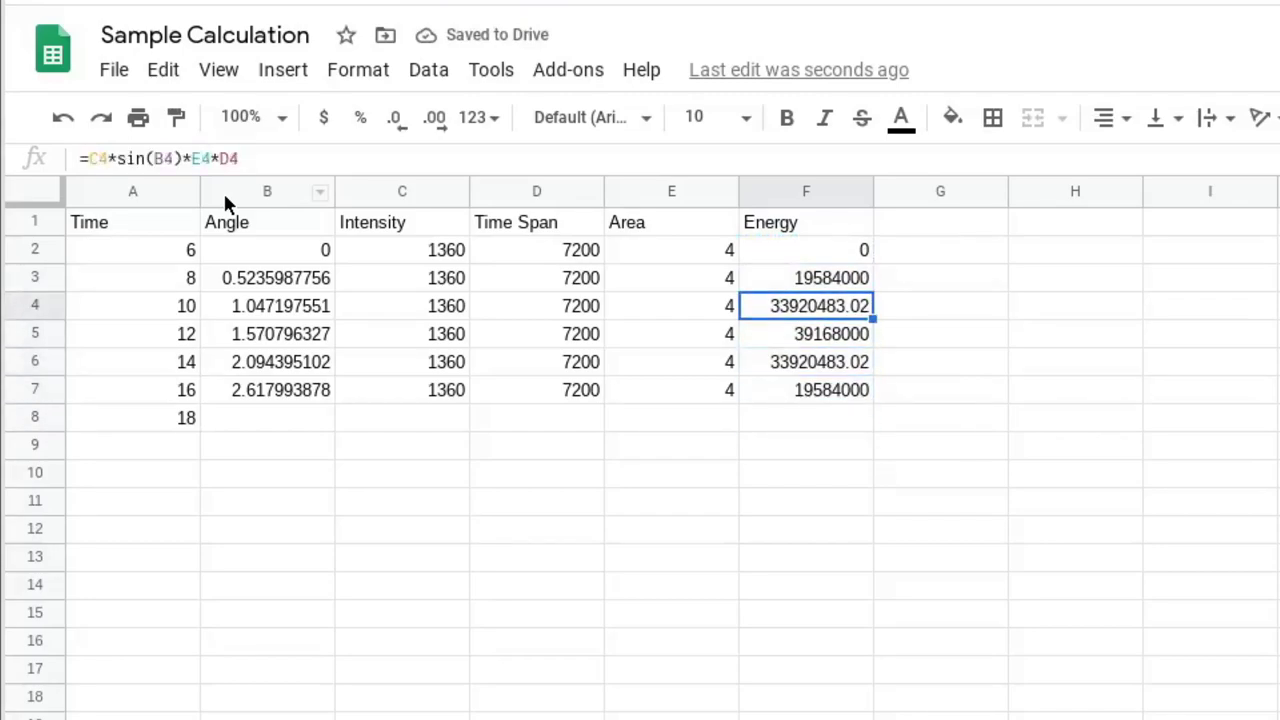
key(Down)
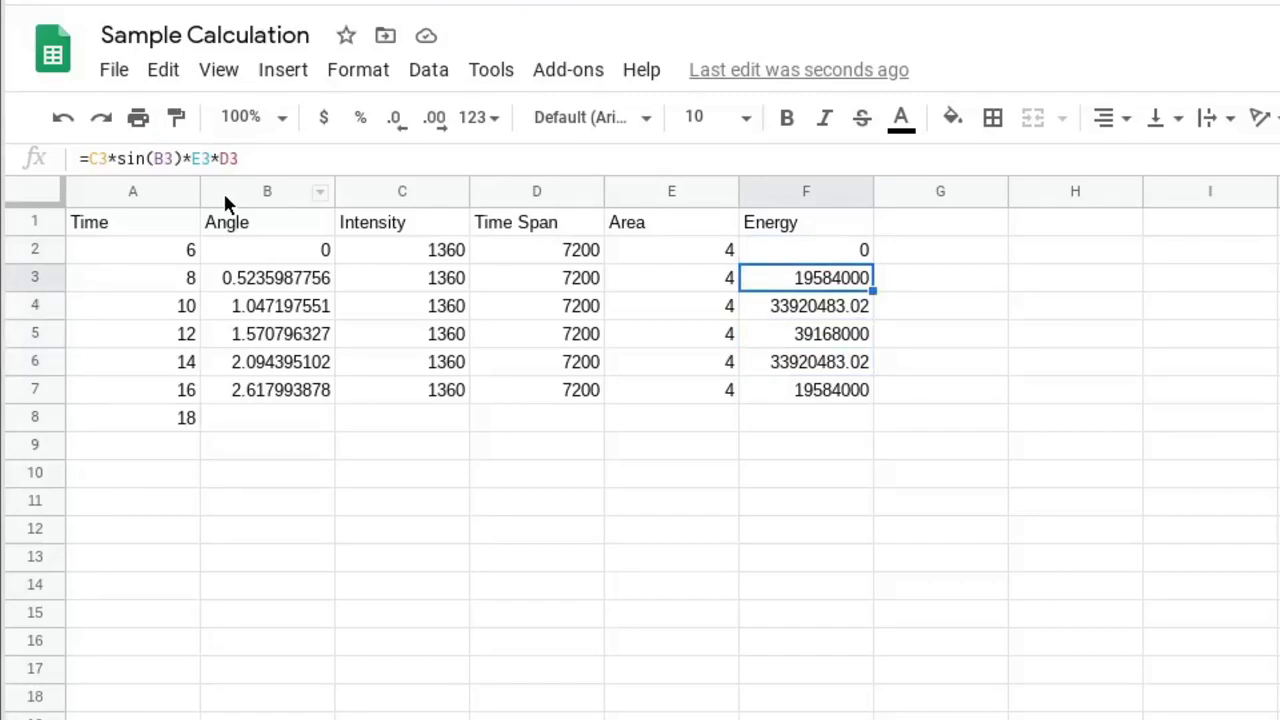
key(Down)
key(Down)
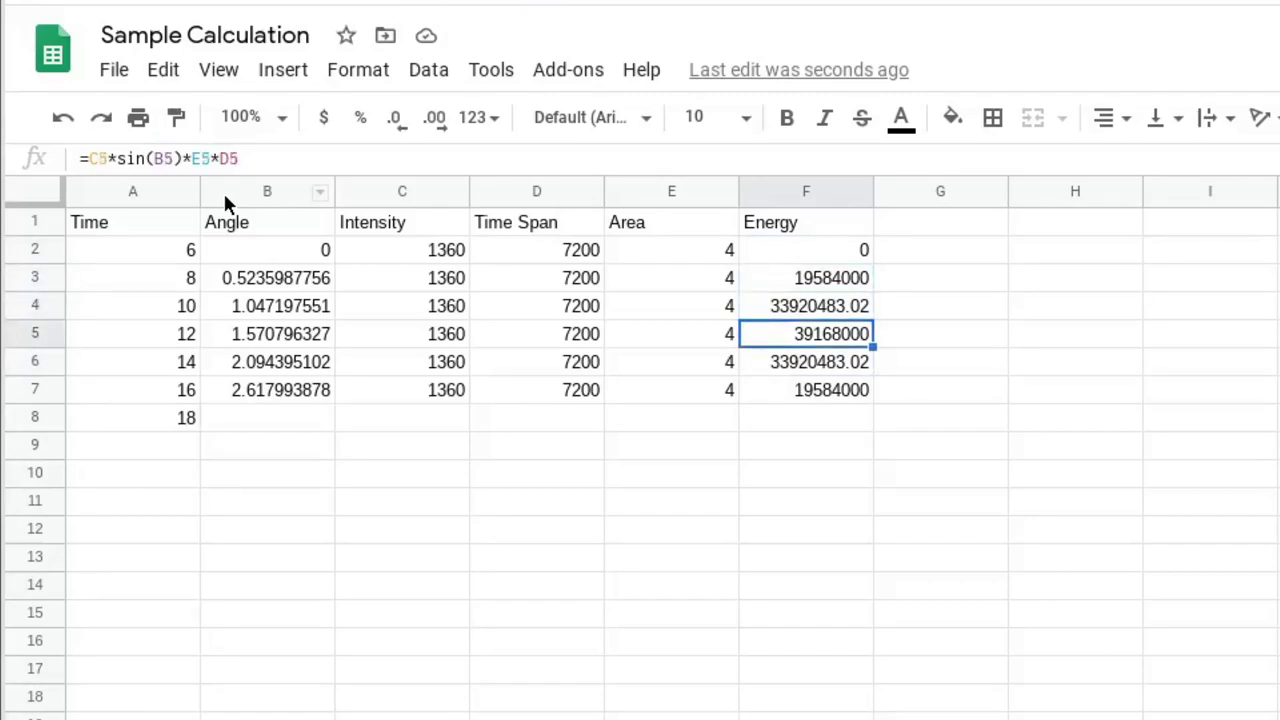
key(Down)
key(Down)
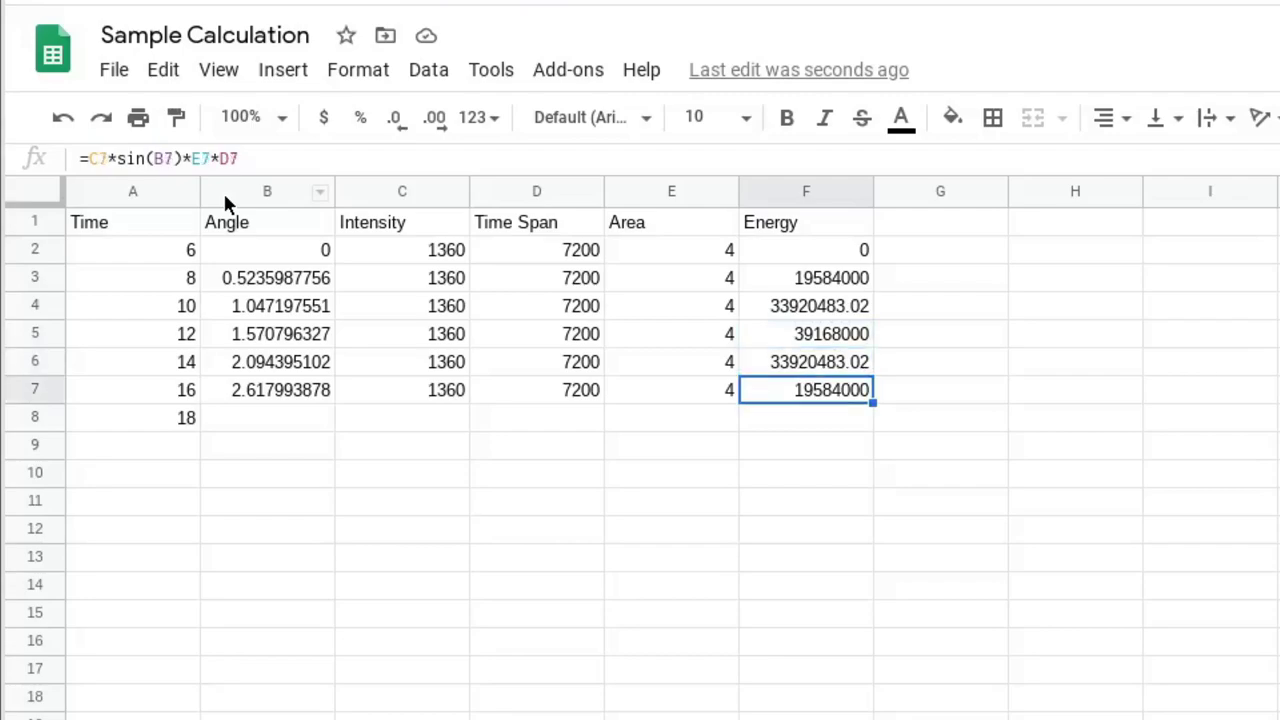
- Enter the label "Total:" in cell E9, below the Area column
key(Down)
key(Down)
key(Left)
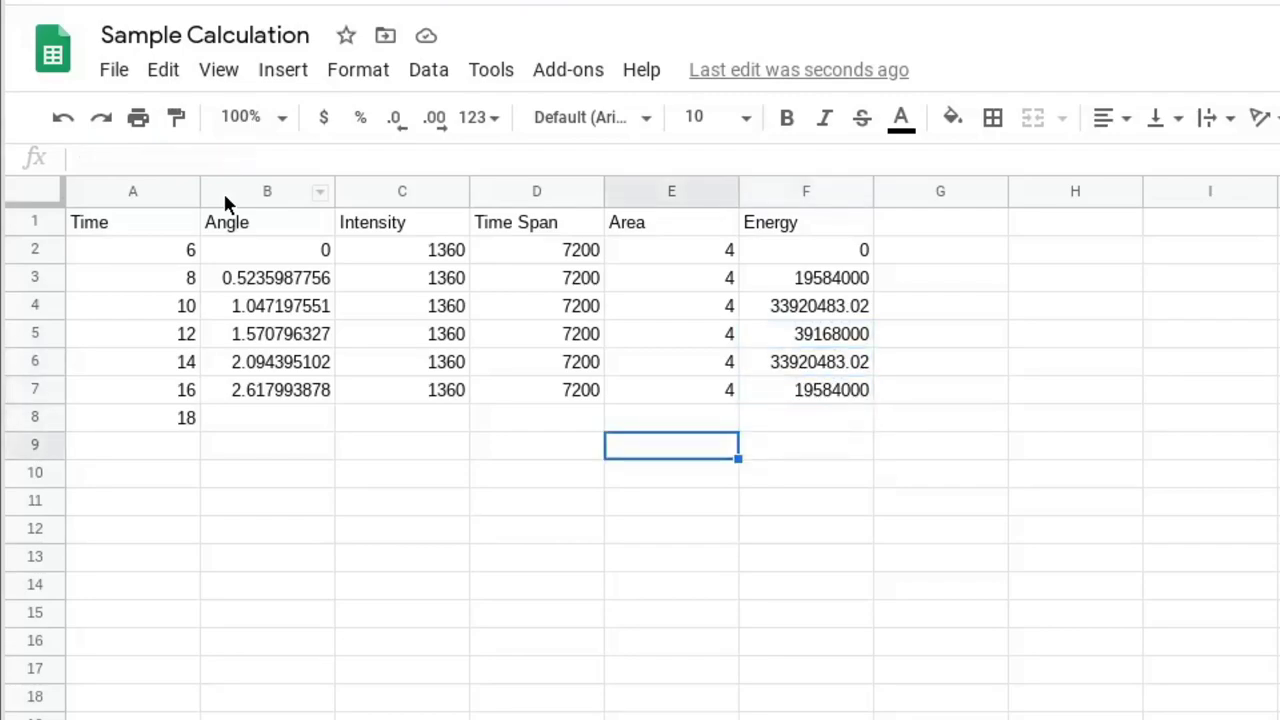
text(Total:)
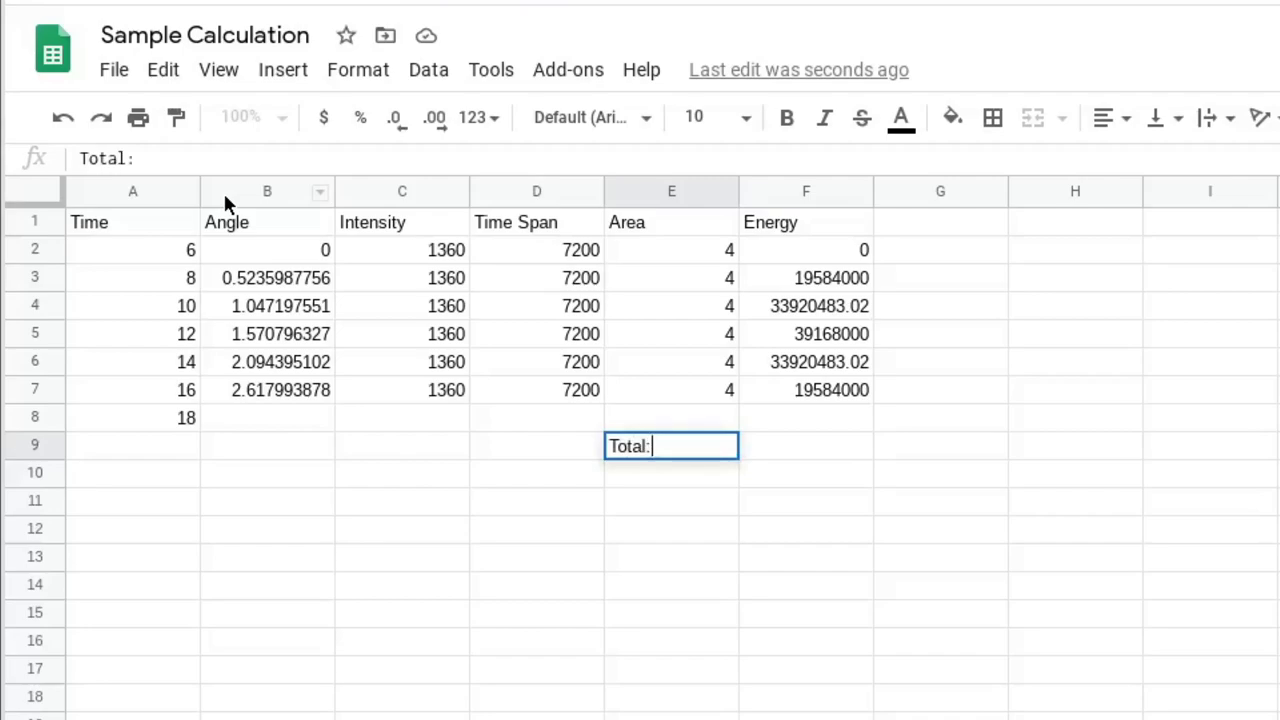
key(Tab)
- Total the Energy column in F9 with the formula =sum(F2:F7)
text(=)
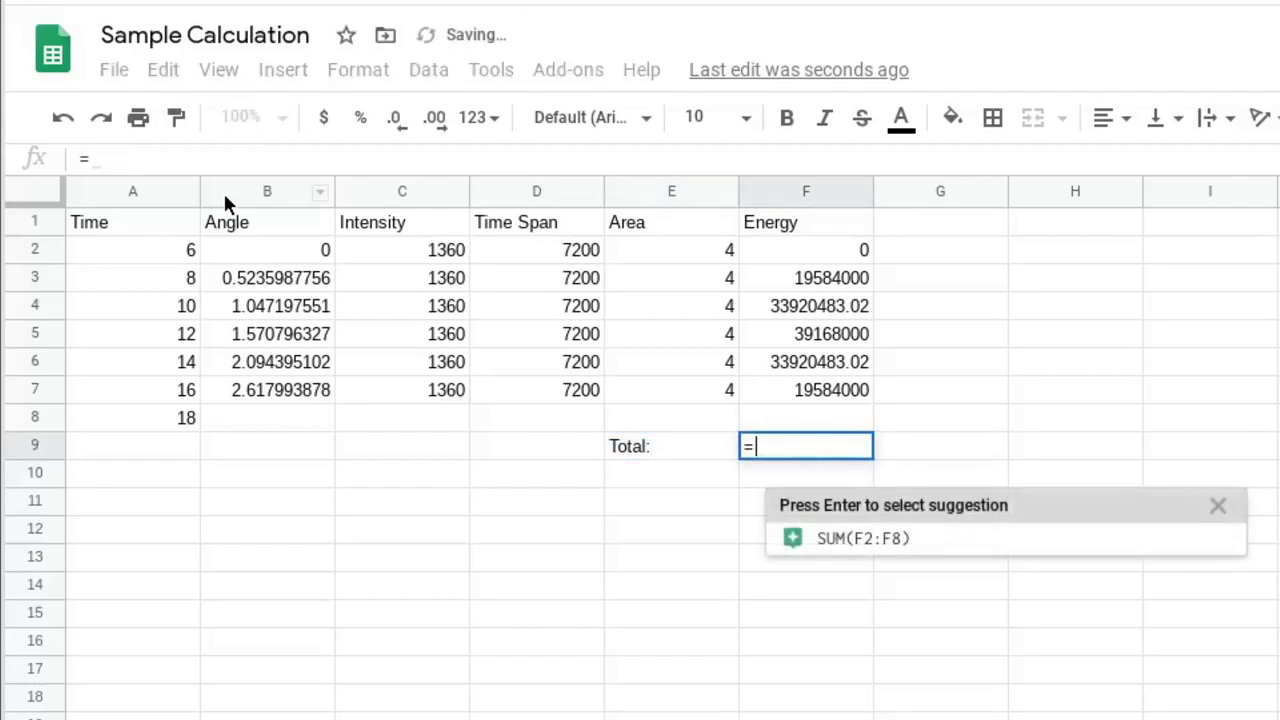
text(sum()
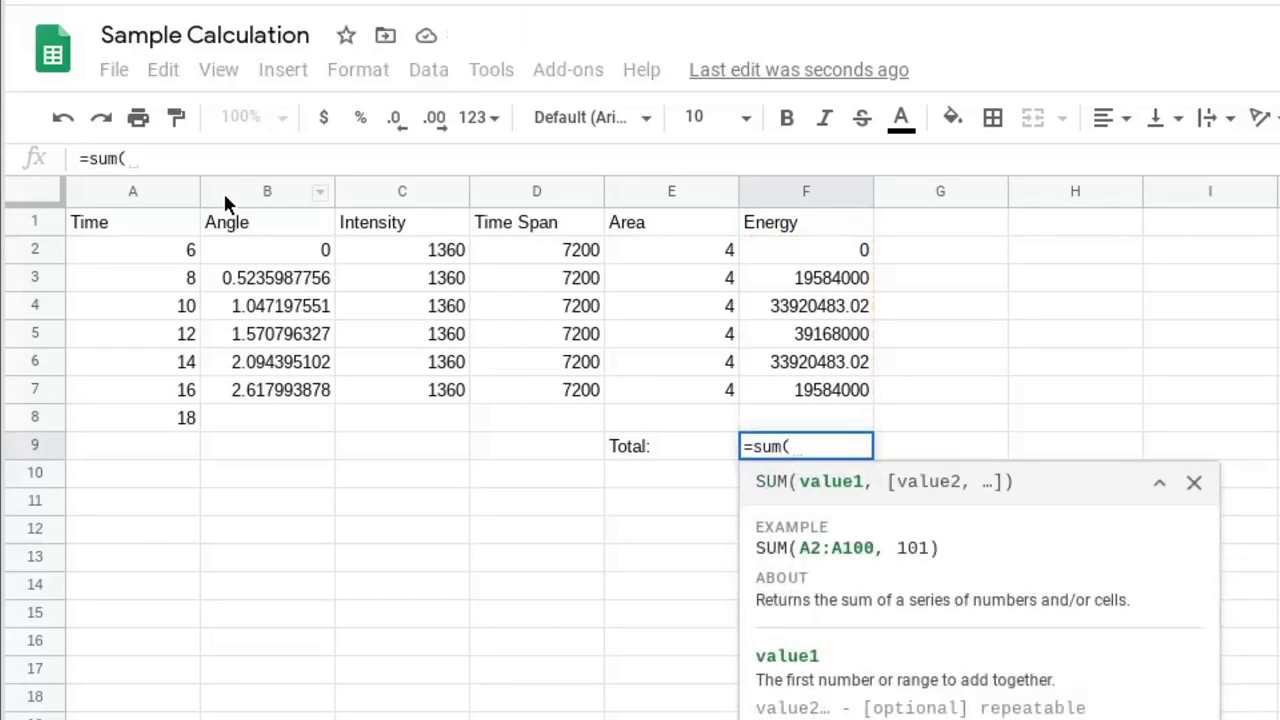
key(Up)
key(Up)
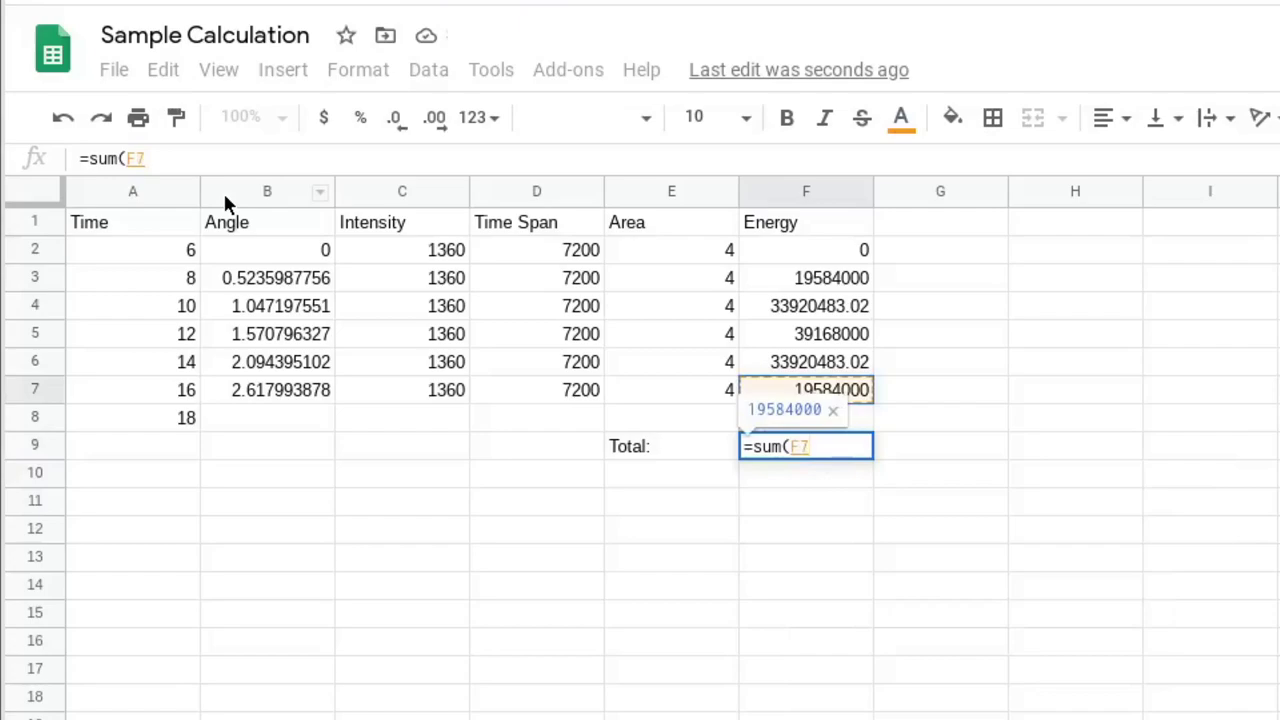
key(shift+Up)
key(shift+Up)
key(shift+Up)
key(shift+Up)
key(shift+Up)
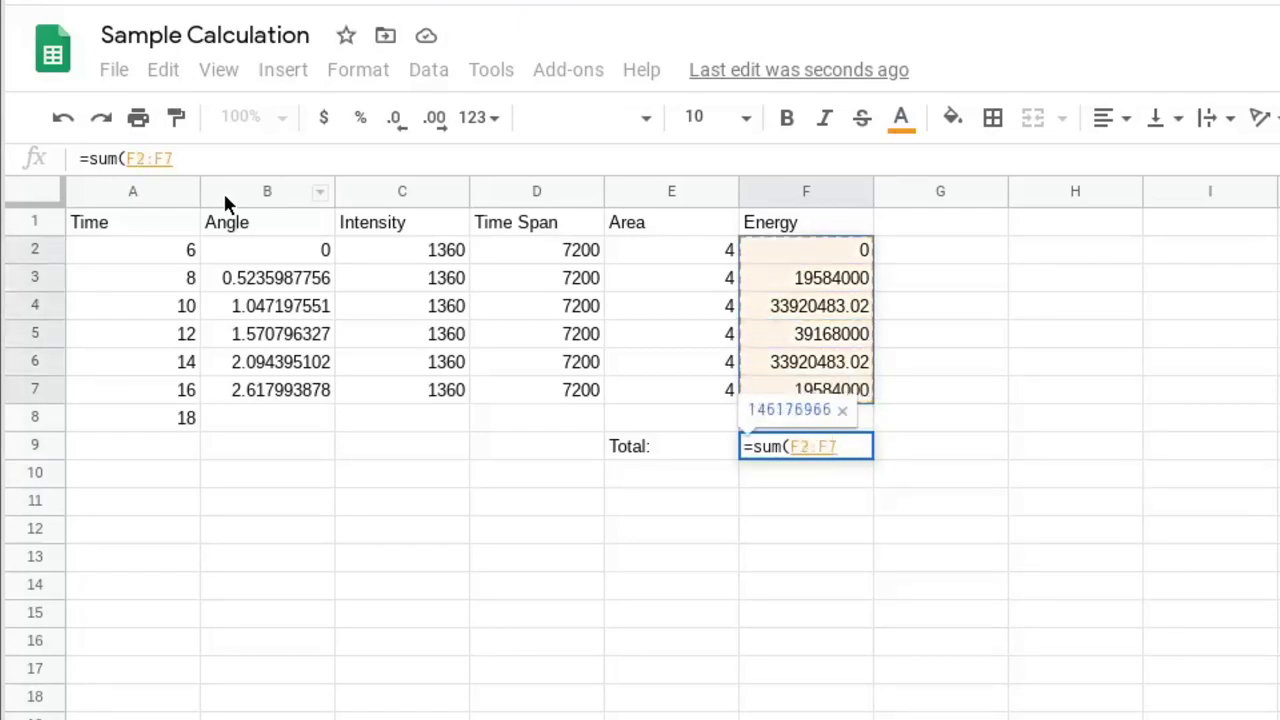
text())
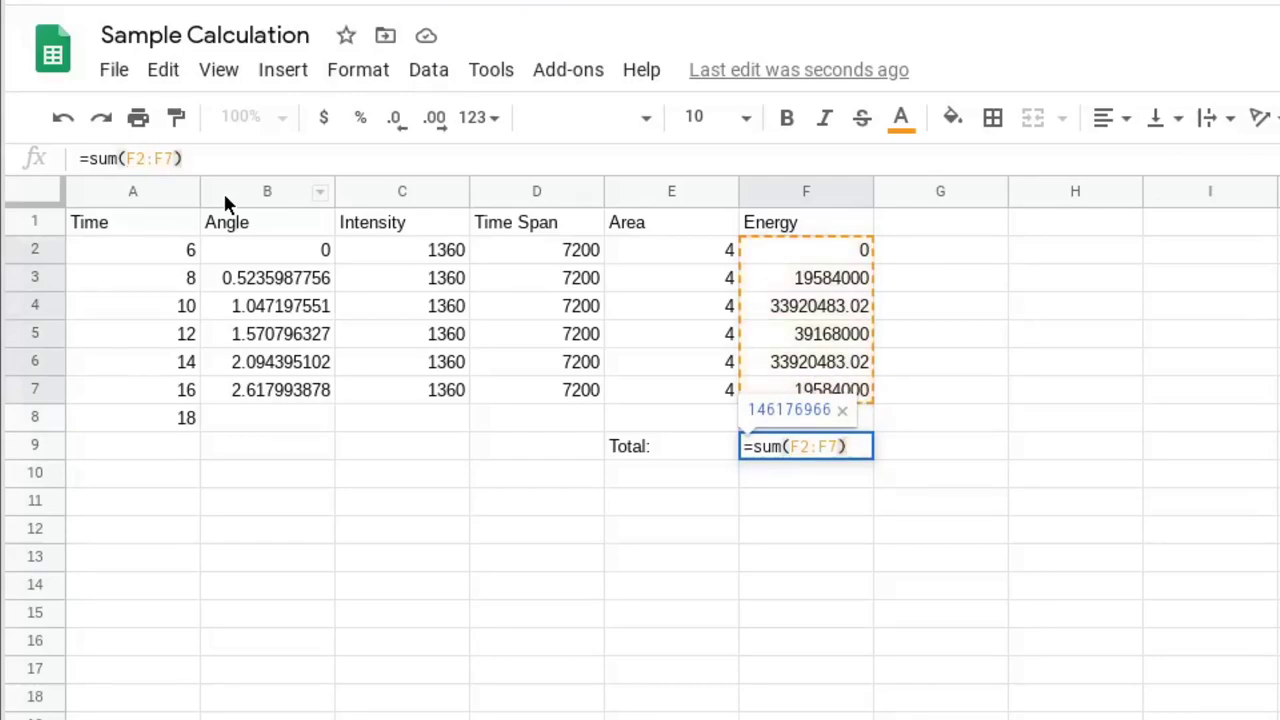
key(Return)
key(Up)
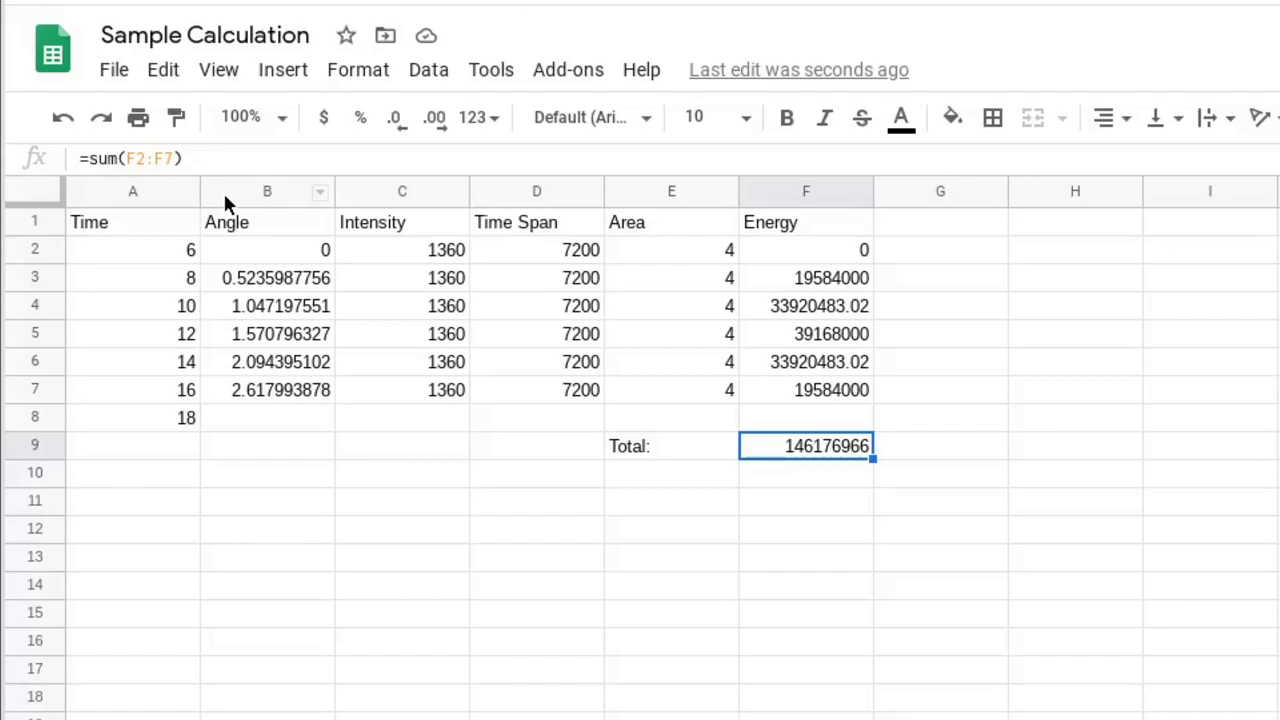
- Review the cells of the Energy, Time Span and Intensity columns that feed the total
key(Up)
key(Up)
key(Up)
key(Up)
key(Up)
key(Up)
key(Up)
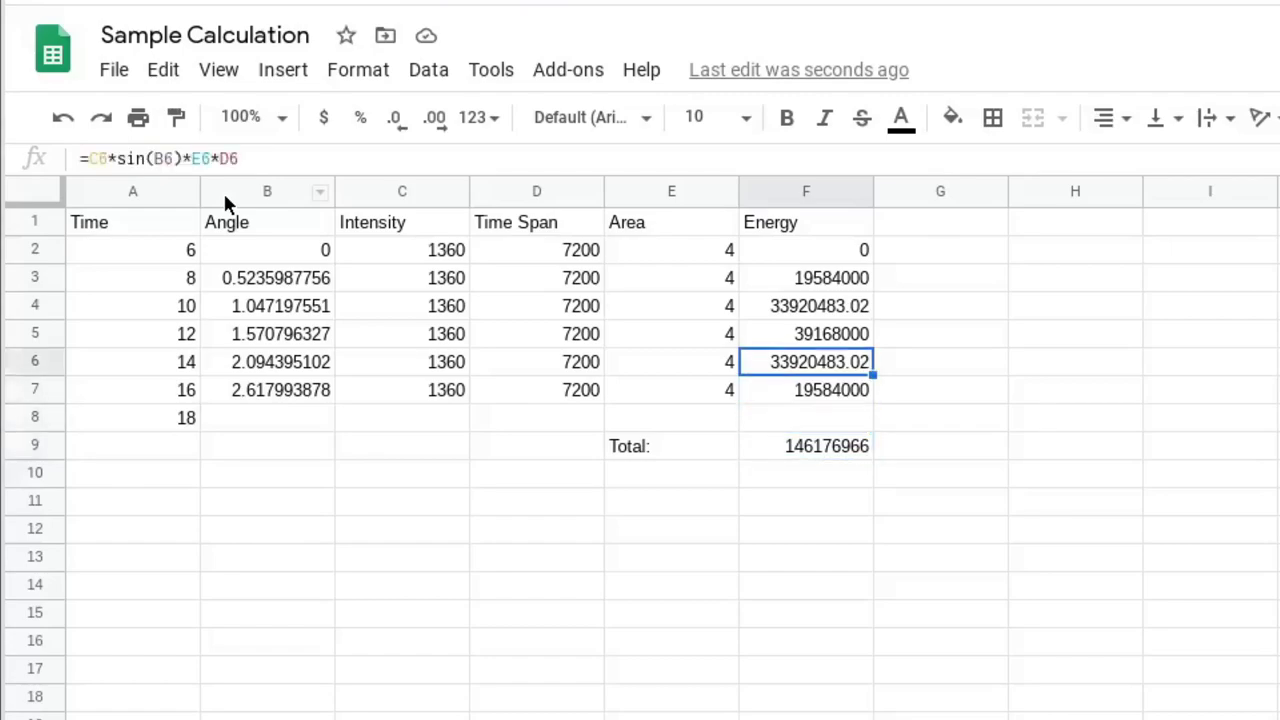
key(Down)
key(Down)
key(Left)
key(Left)
key(Left)
key(Left)
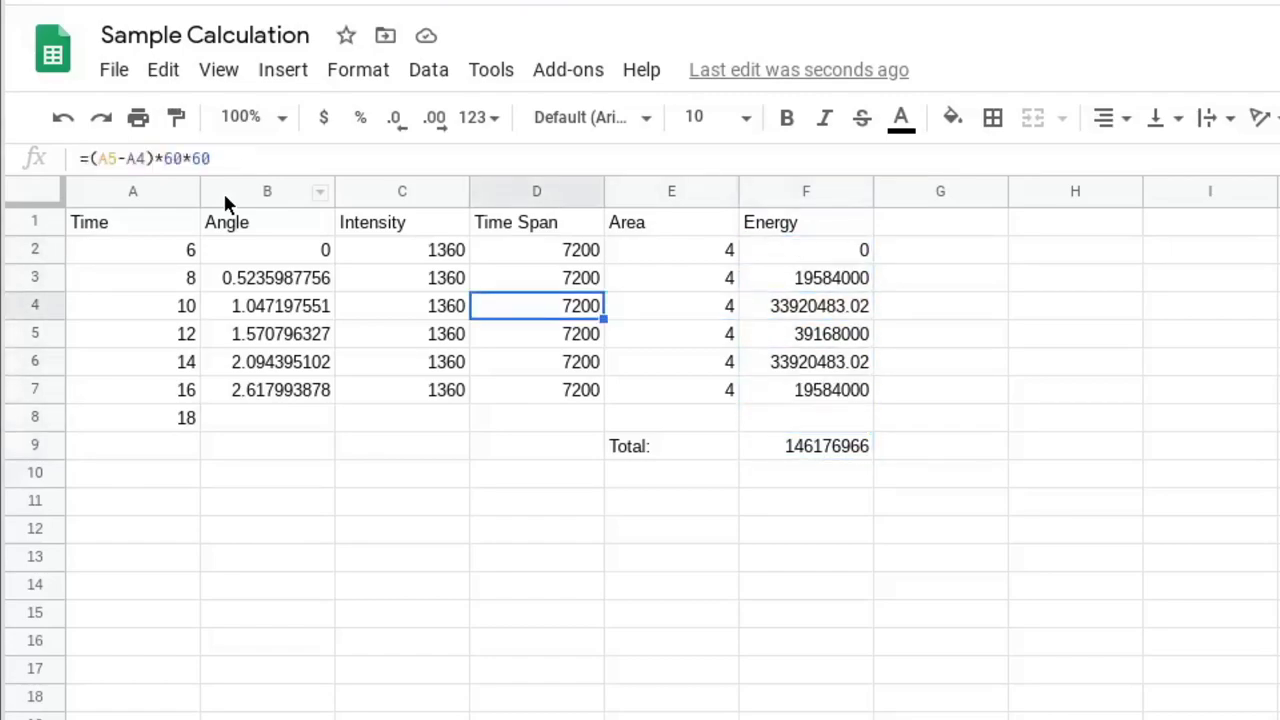
key(Right)
key(Up)
key(Up)
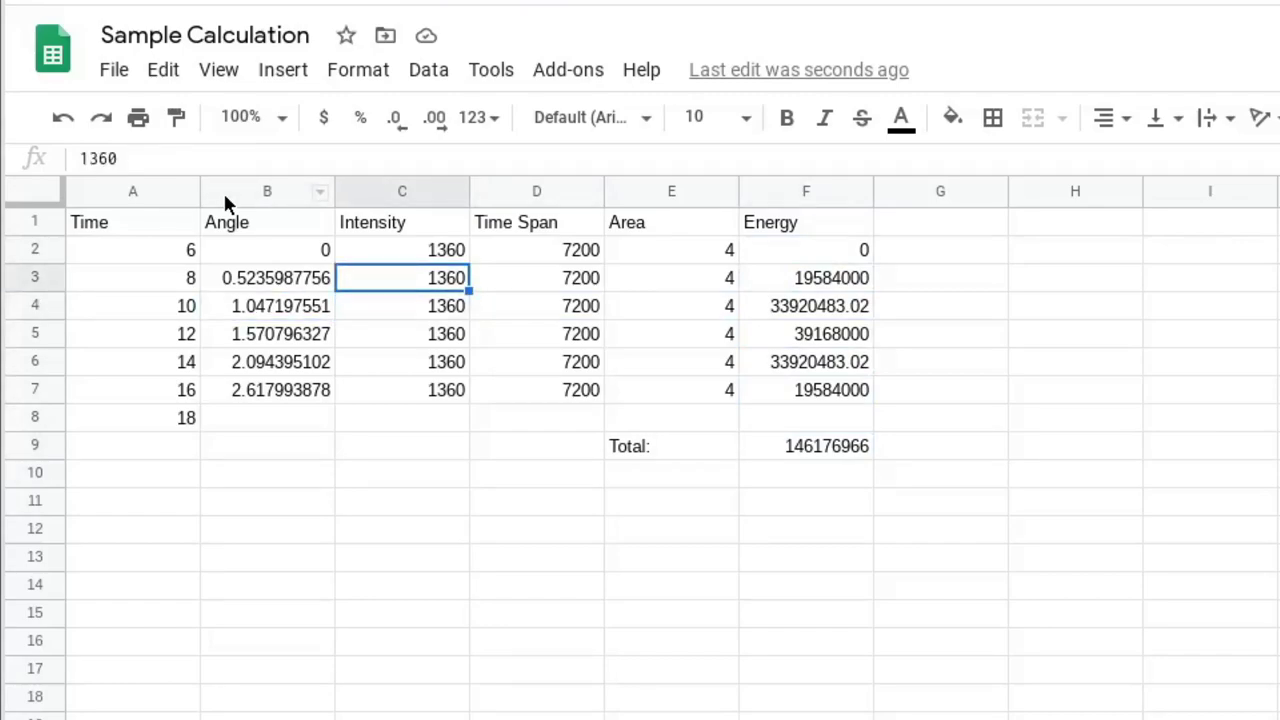
key(Down)
key(Down)
key(Down)
key(Down)
- Set the intensity in C2 to 600 and copy it down to C3 through C7
key(Up)
key(Up)
key(Up)
key(Up)
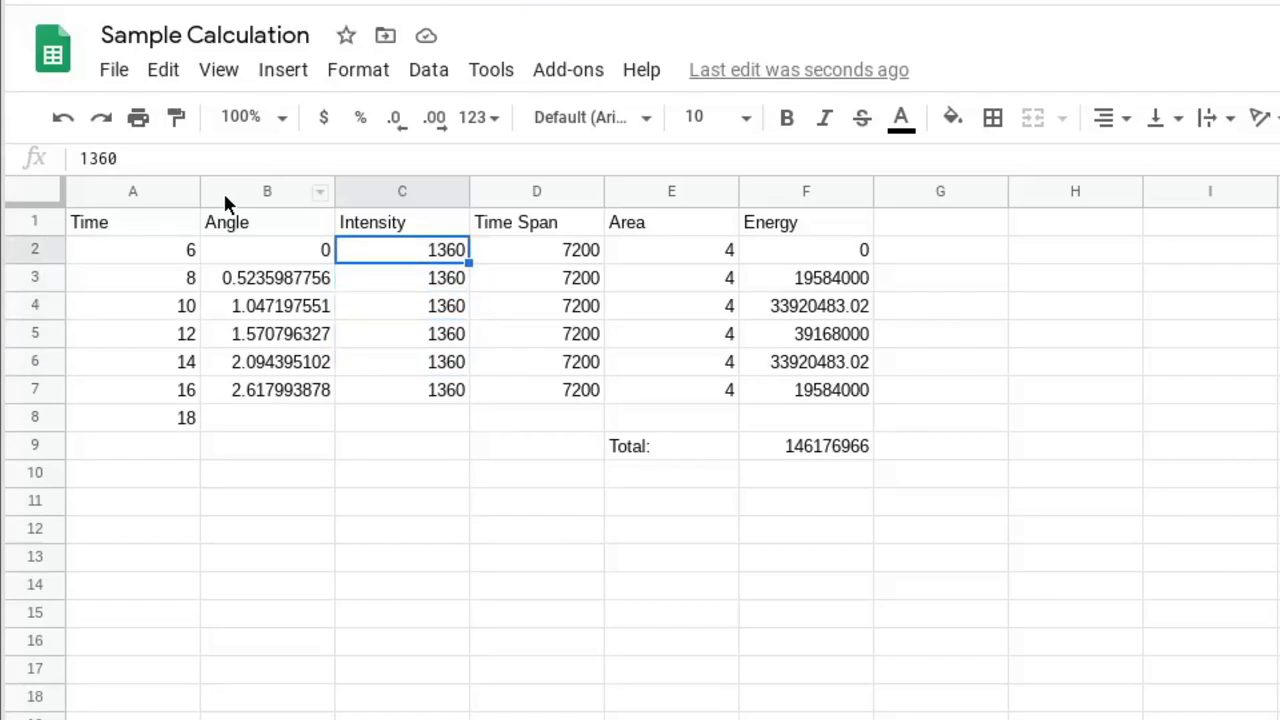
text(600)
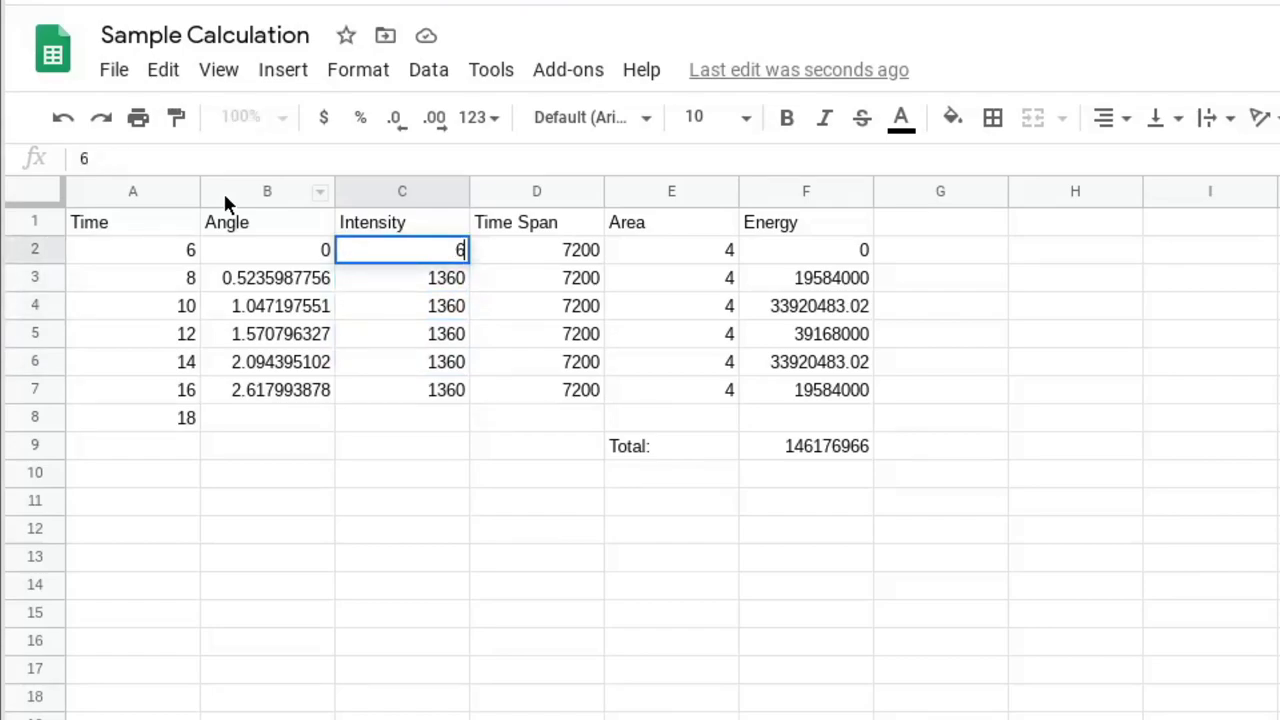
key(Return)
key(Up)
key(ctrl+c)
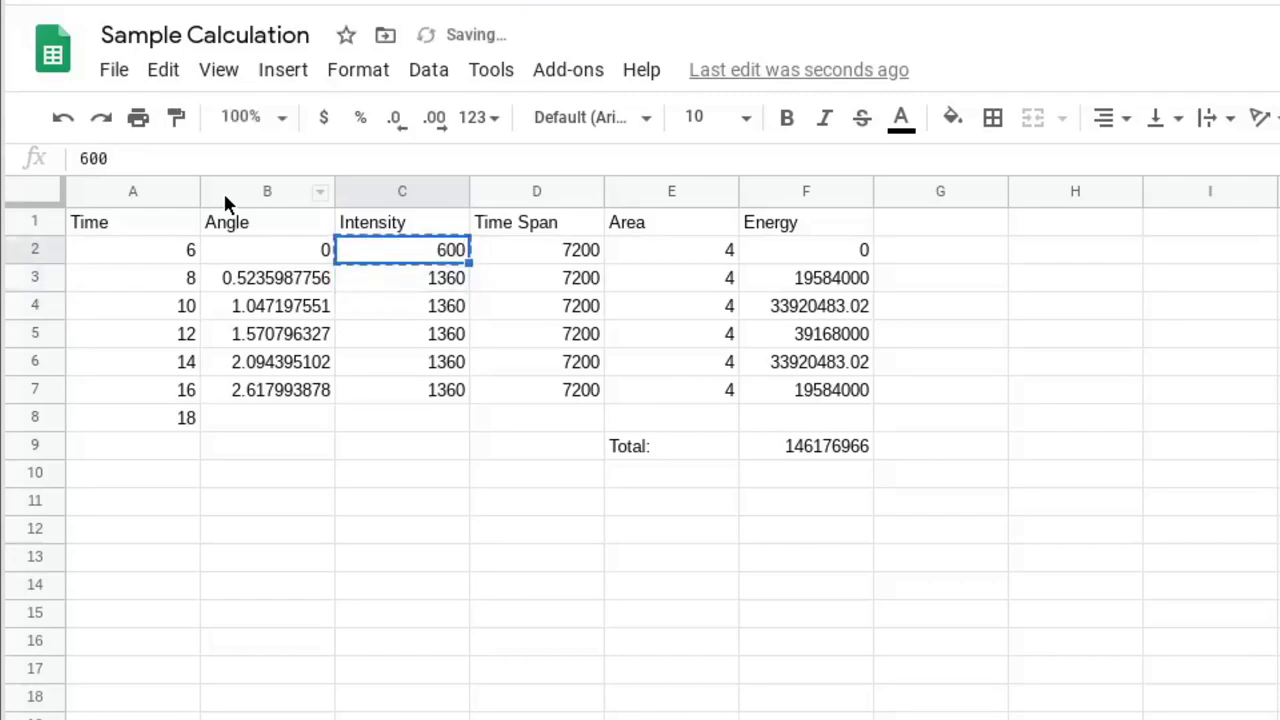
key(Down)
key(shift+Down)
key(shift+Down)
key(shift+Down)
key(shift+Down)
key(ctrl+v)
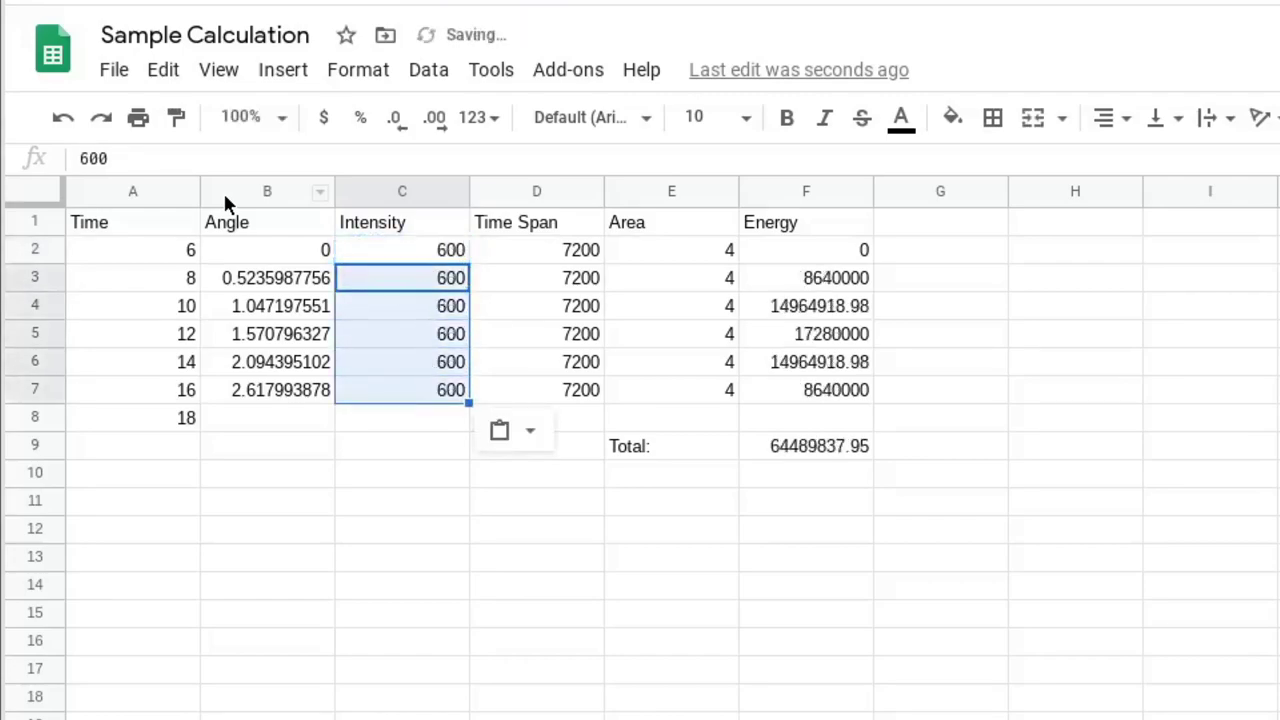
- Set the intensity in C2 to 136 and copy it down to C3 through C7
key(Up)
key(Down)
key(Down)
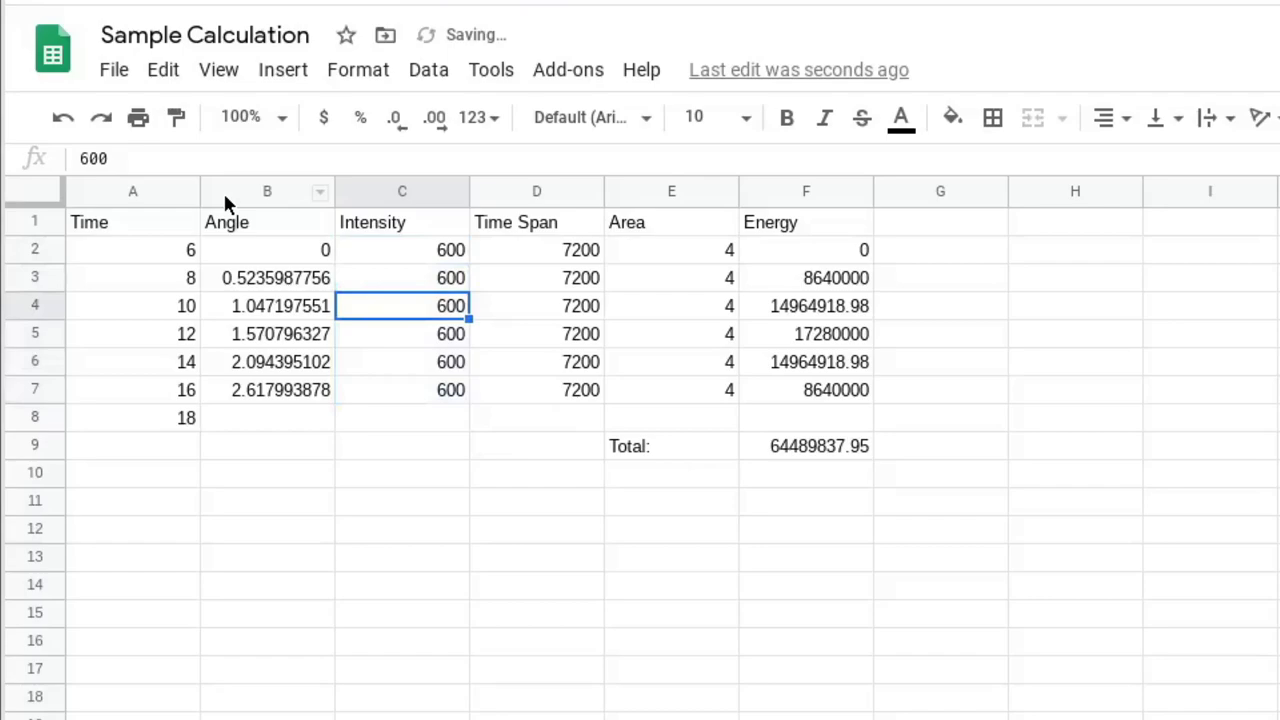
key(Up)
key(Up)
text(136)
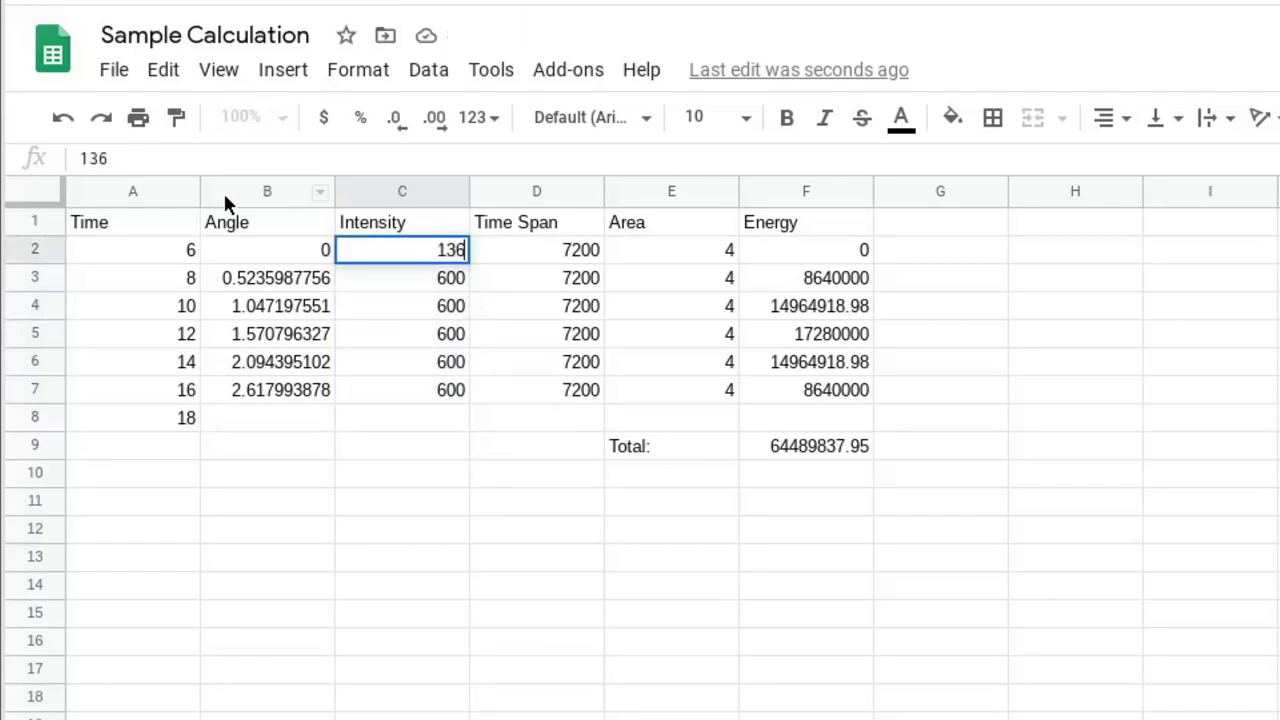
key(Return)
key(Up)
key(ctrl+c)
key(Down)
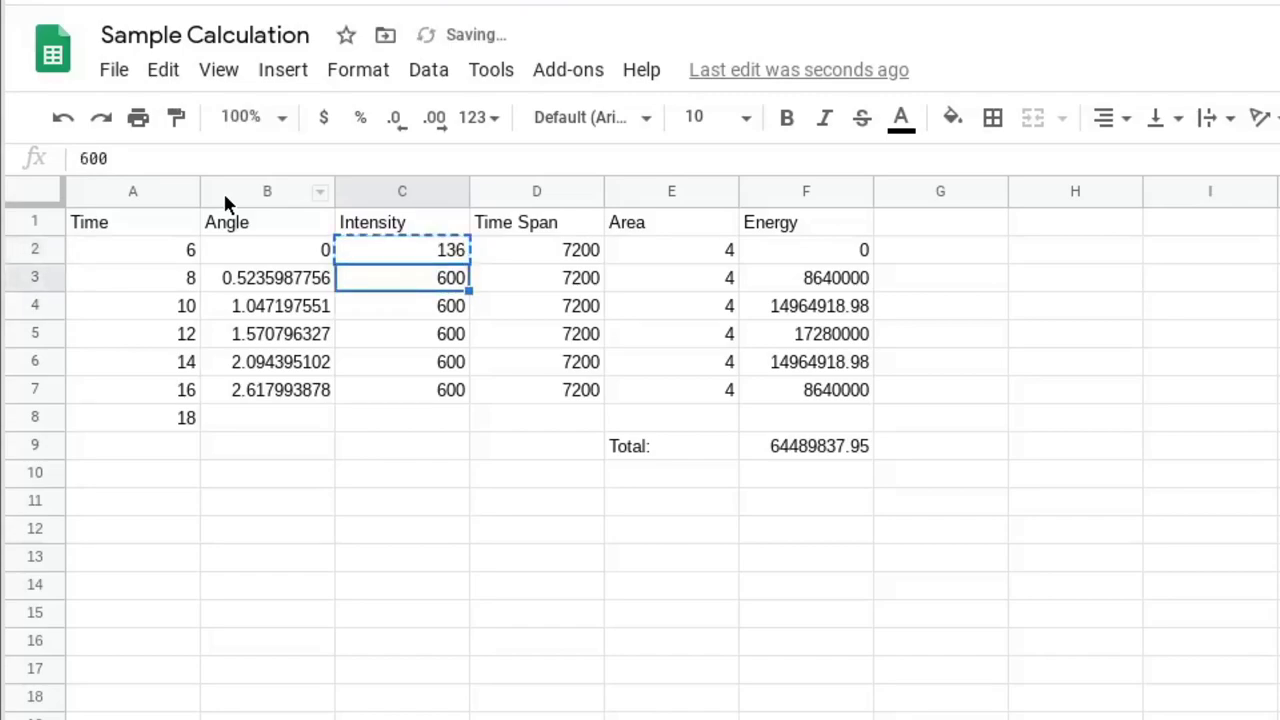
key(shift+Down)
key(shift+Down)
key(shift+Down)
key(shift+Down)
key(ctrl+v)
key(Up)
key(Up)
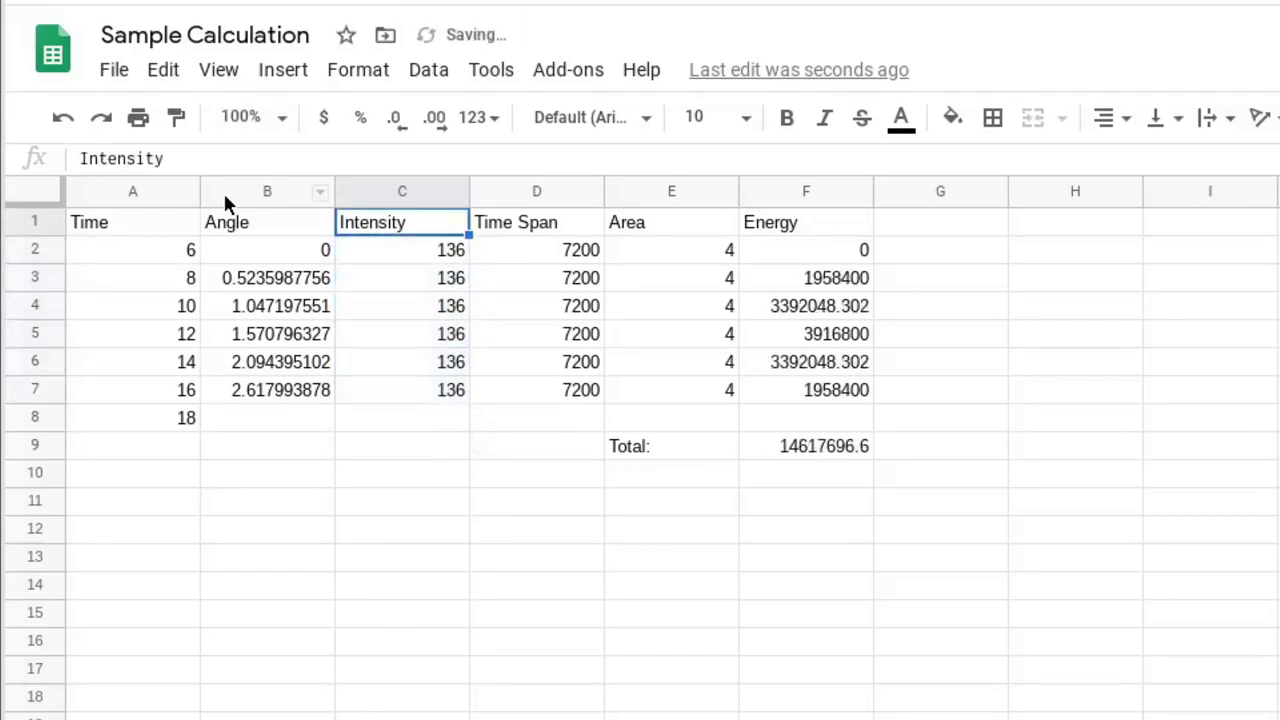
- Look over the cells of the Time Span column down to the end of the table
key(Down)
key(Down)
key(Right)
key(Right)
key(Up)
key(Left)
key(Down)
key(Down)
key(Down)
key(Up)
key(Up)
key(Down)
key(Down)
key(Down)
key(Down)
key(Down)
key(Down)
key(Up)
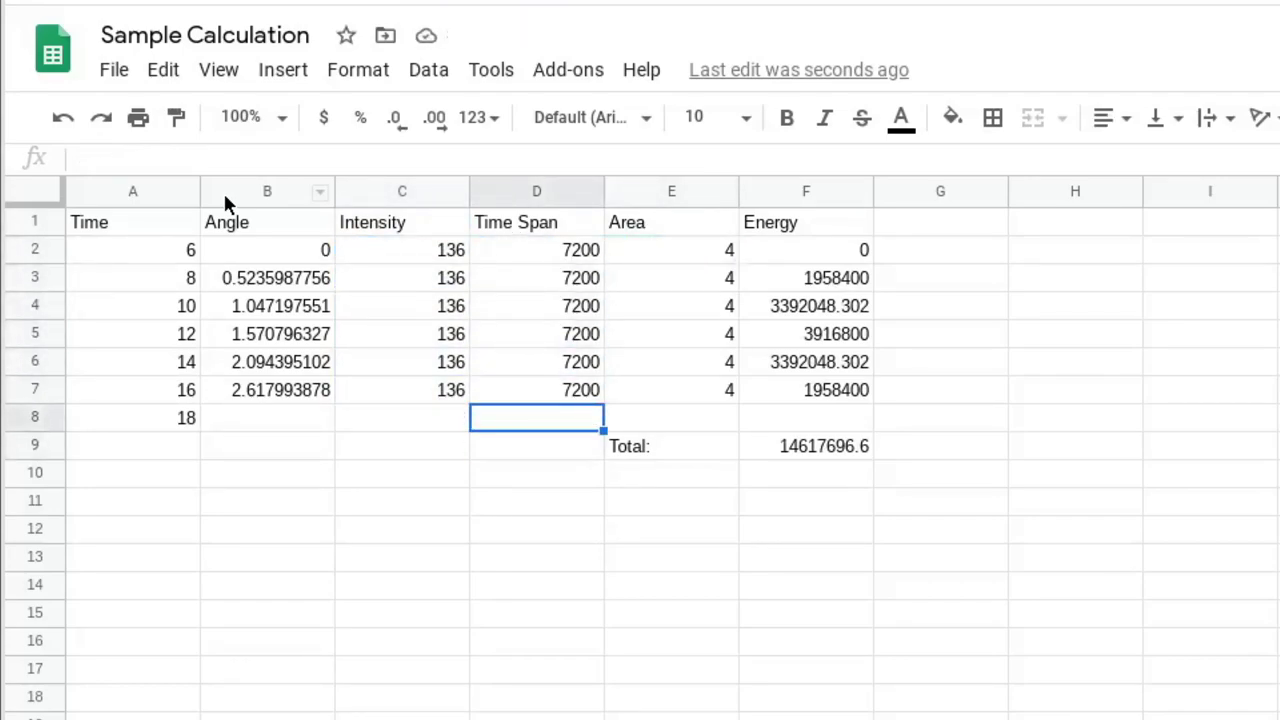
- Set the area in E2 to 6 and copy it down to E3 through E7
key(Up)
key(Up)
key(Up)
key(Up)
key(Up)
key(Up)
key(Right)
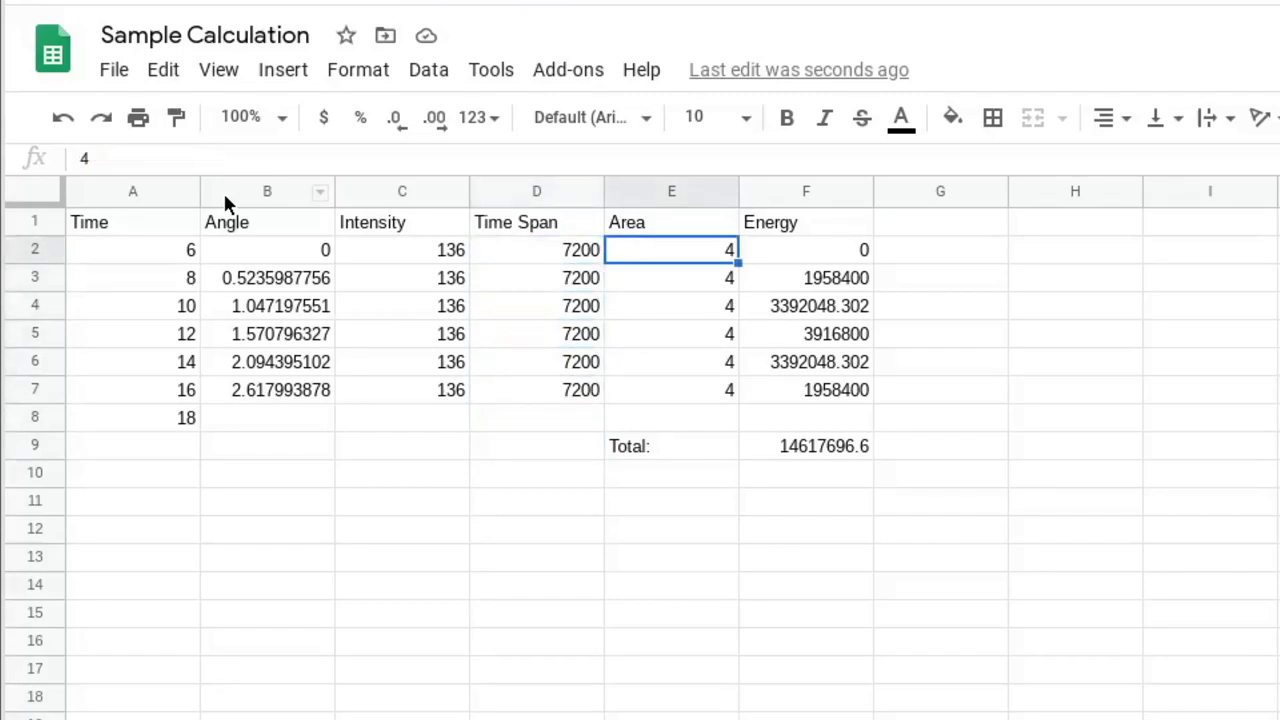
text(6)
key(Return)
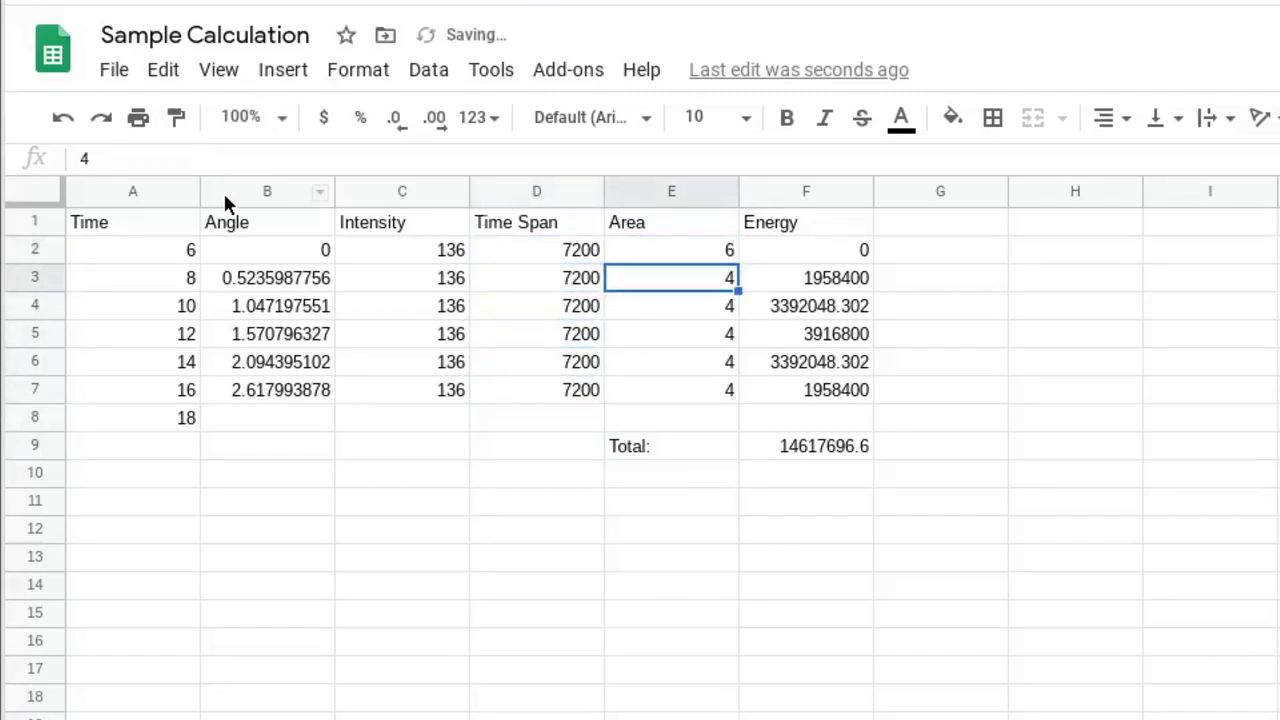
key(Up)
key(ctrl+c)
key(Down)
key(shift+Down)
key(shift+Down)
key(shift+Down)
key(shift+Down)
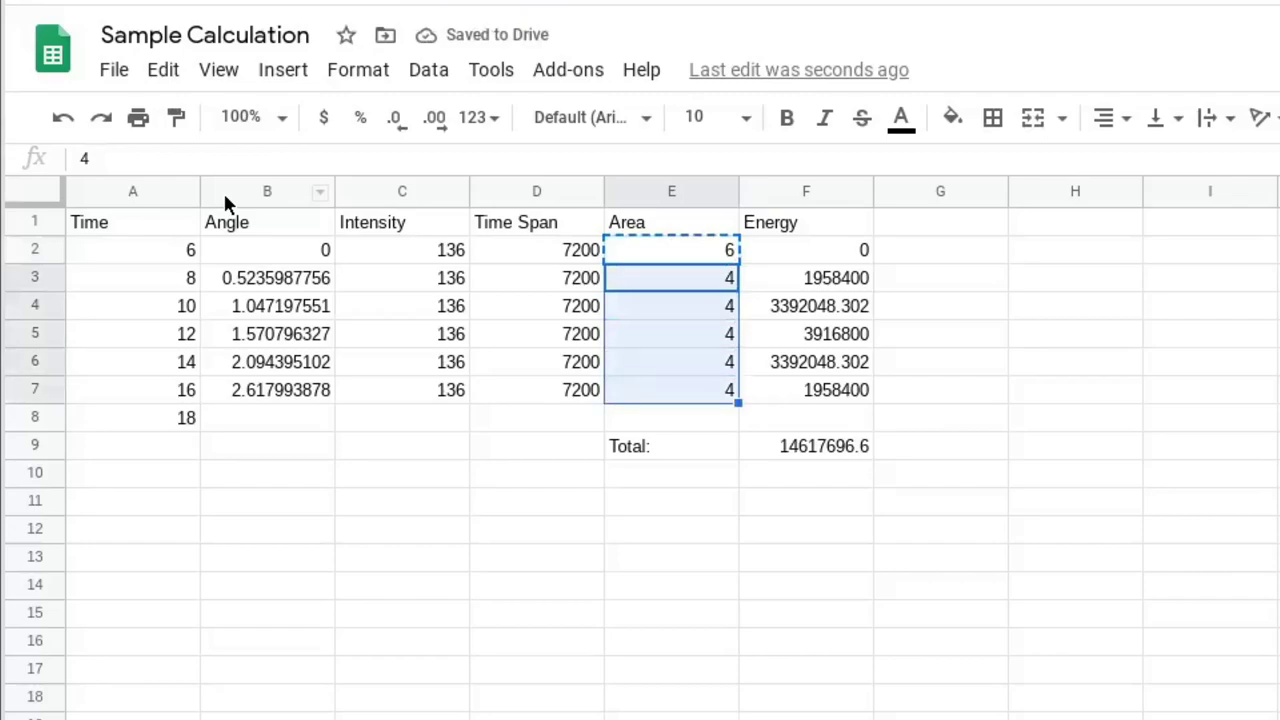
key(ctrl+v)
key(Up)
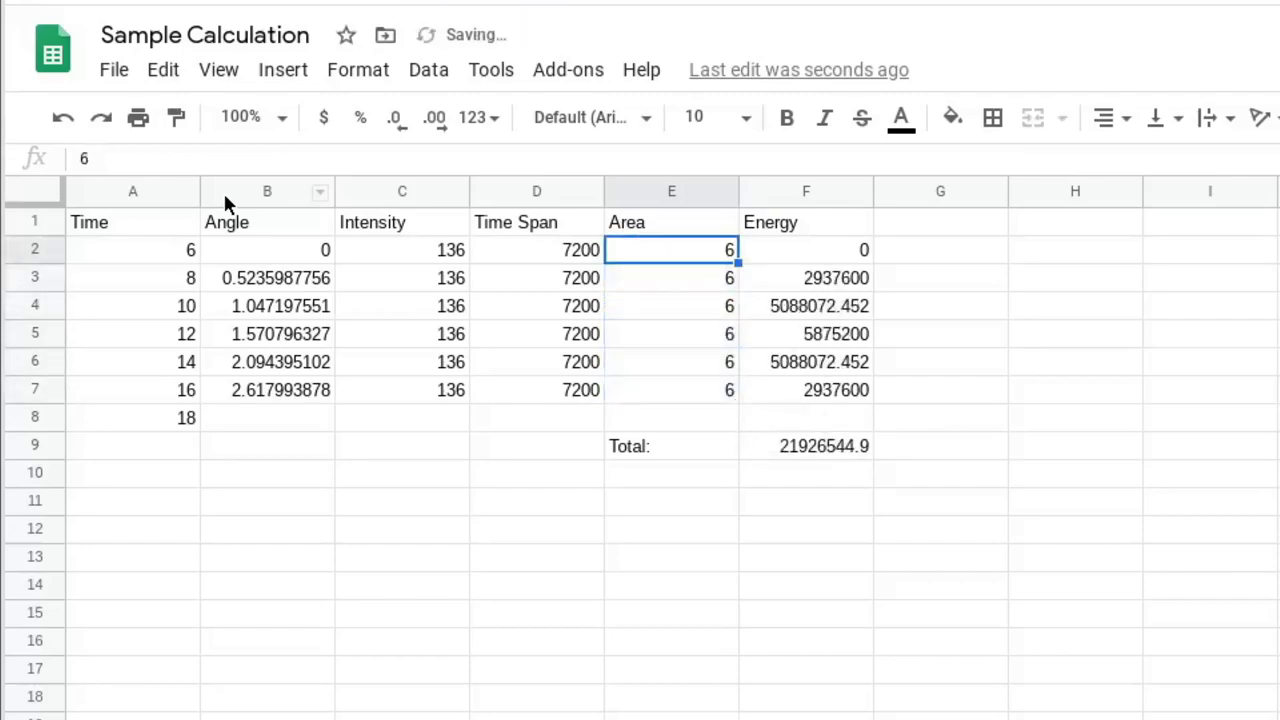
- Review the Area and Time Span cells, then inspect the total energy in F9
key(Down)
key(Down)
key(Down)
key(Up)
key(Up)
key(Up)
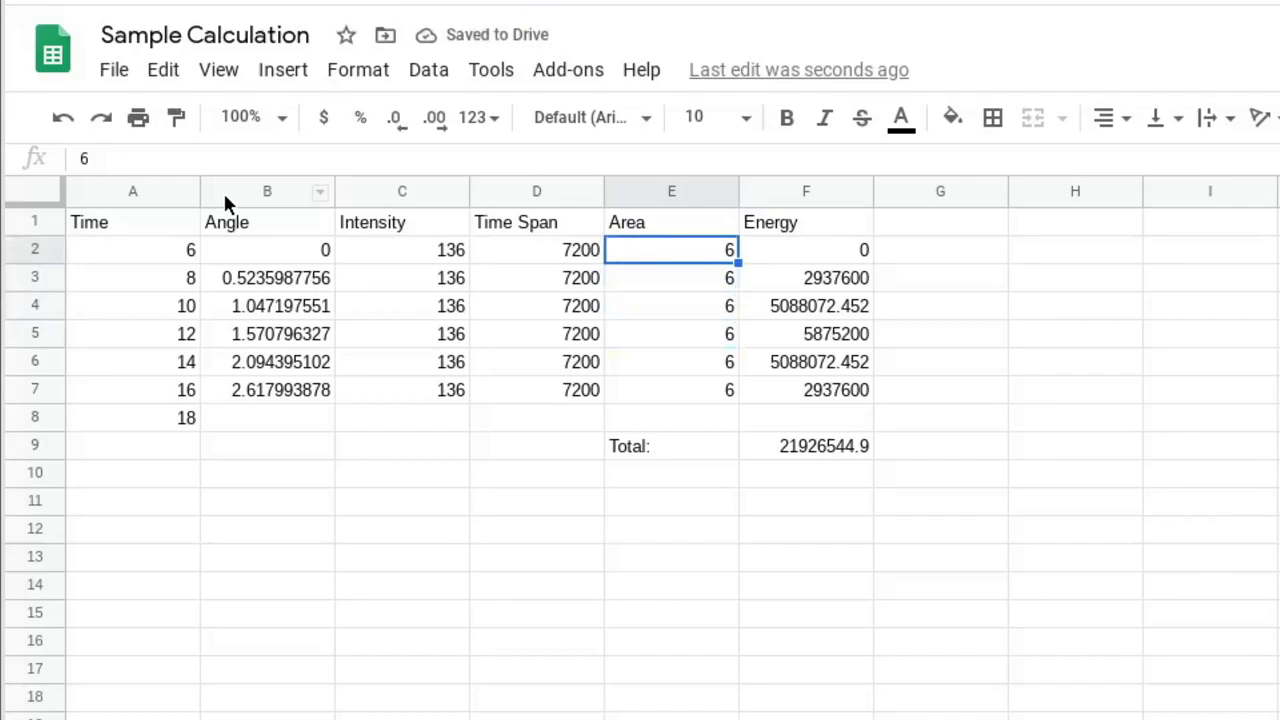
key(Down)
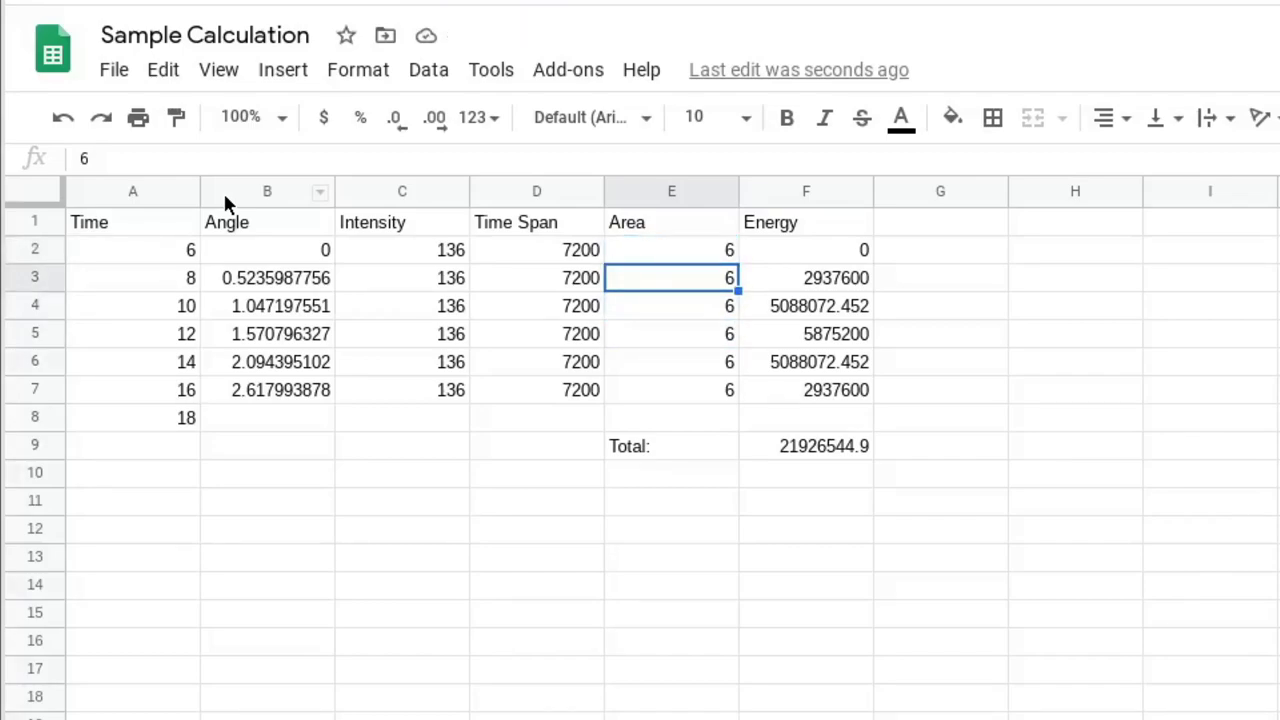
key(Left)
key(Left)
key(Right)
key(Right)
key(Left)
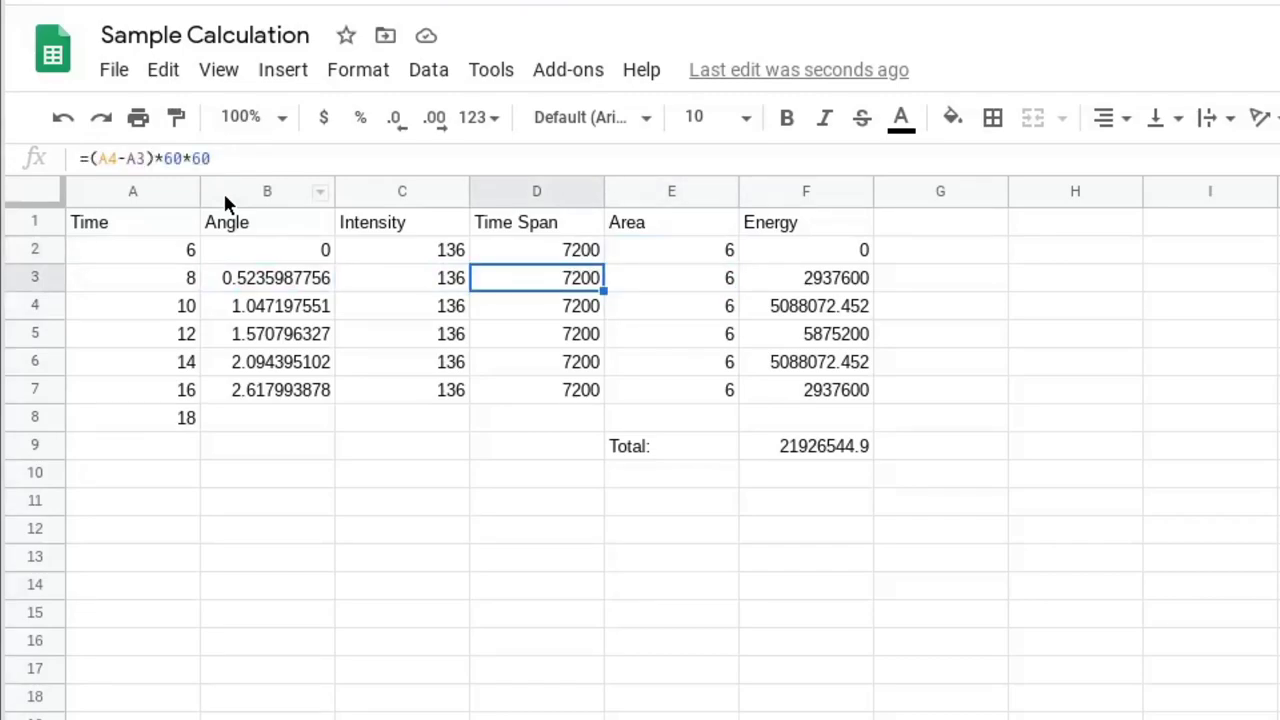
key(Down)
key(Down)
key(Down)
key(Down)
key(Down)
key(Down)
key(Right)
key(Right)
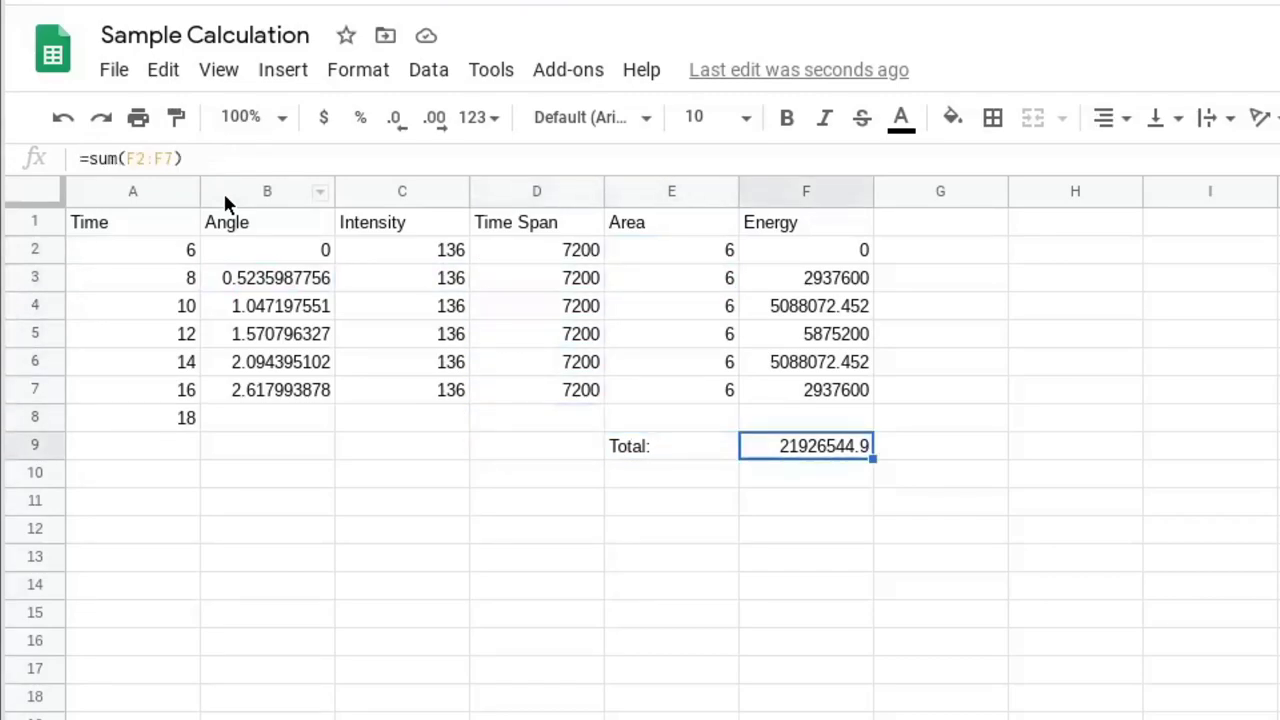